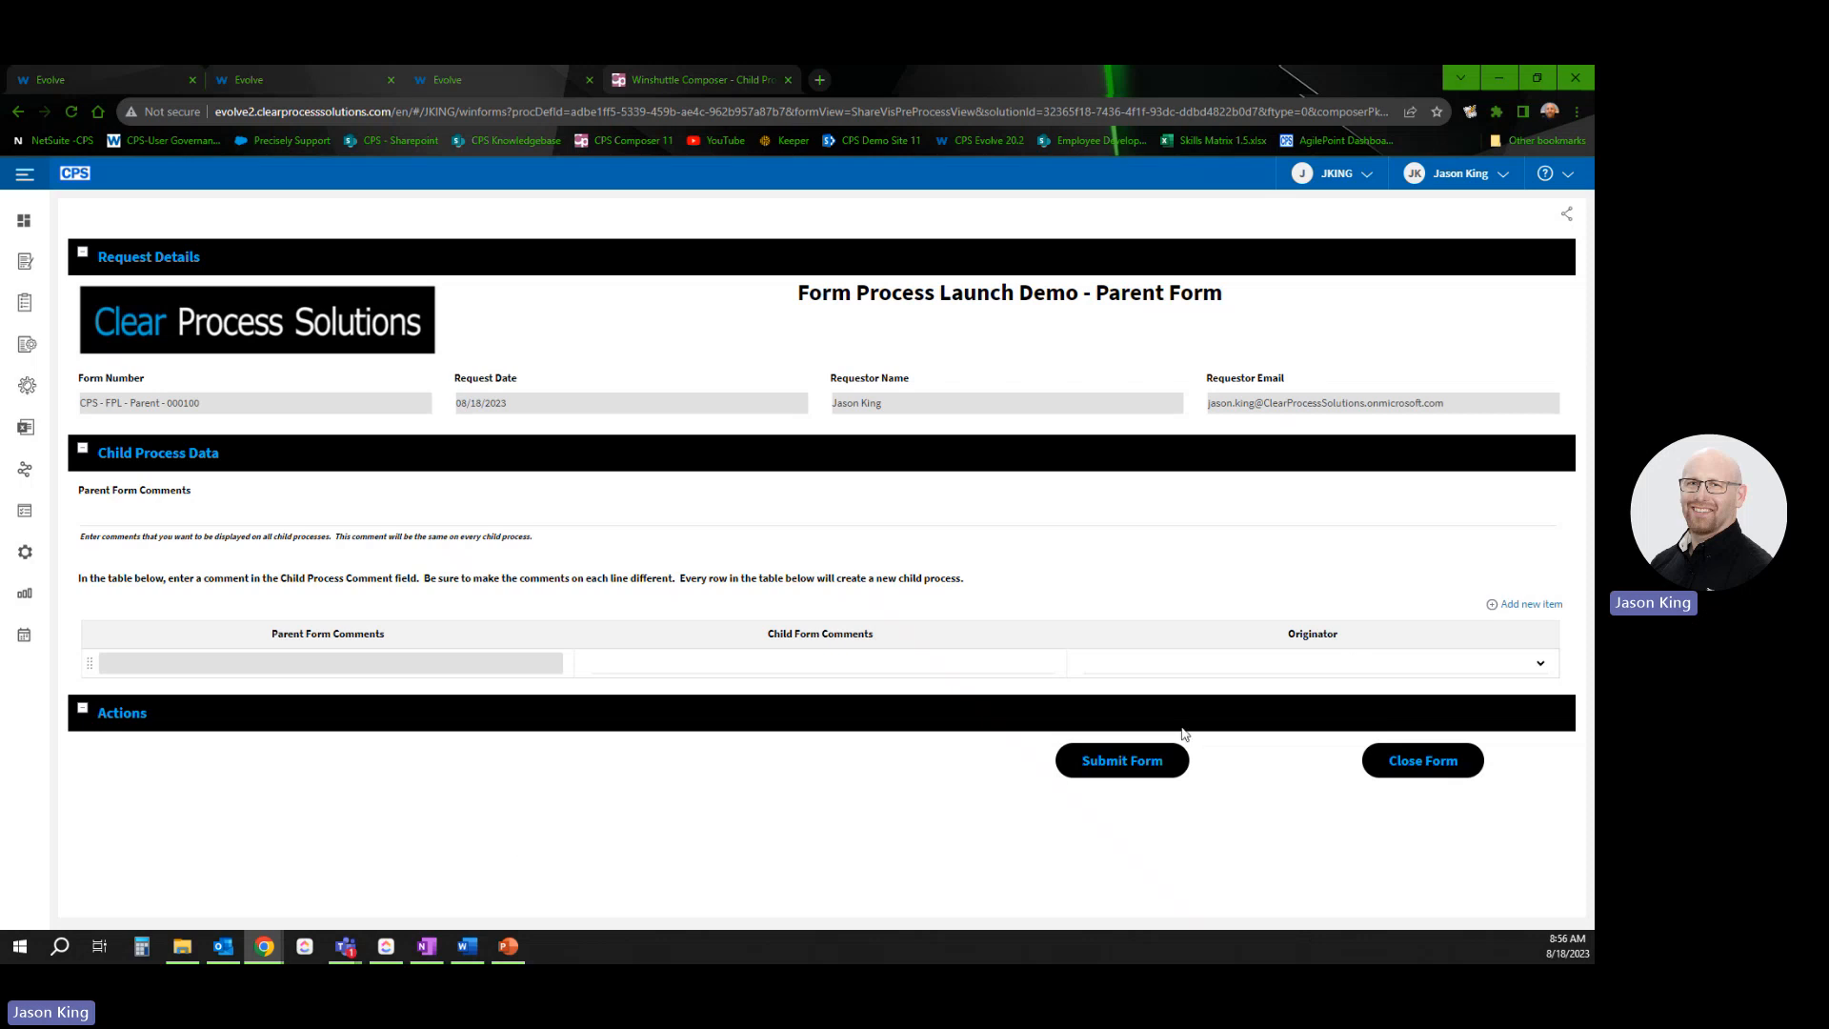
Fill in the parent form comments with "This text will be seen on all child processes. This text will be the same on all child processes."
{"action": "left_click", "coordinate": [111, 513]}
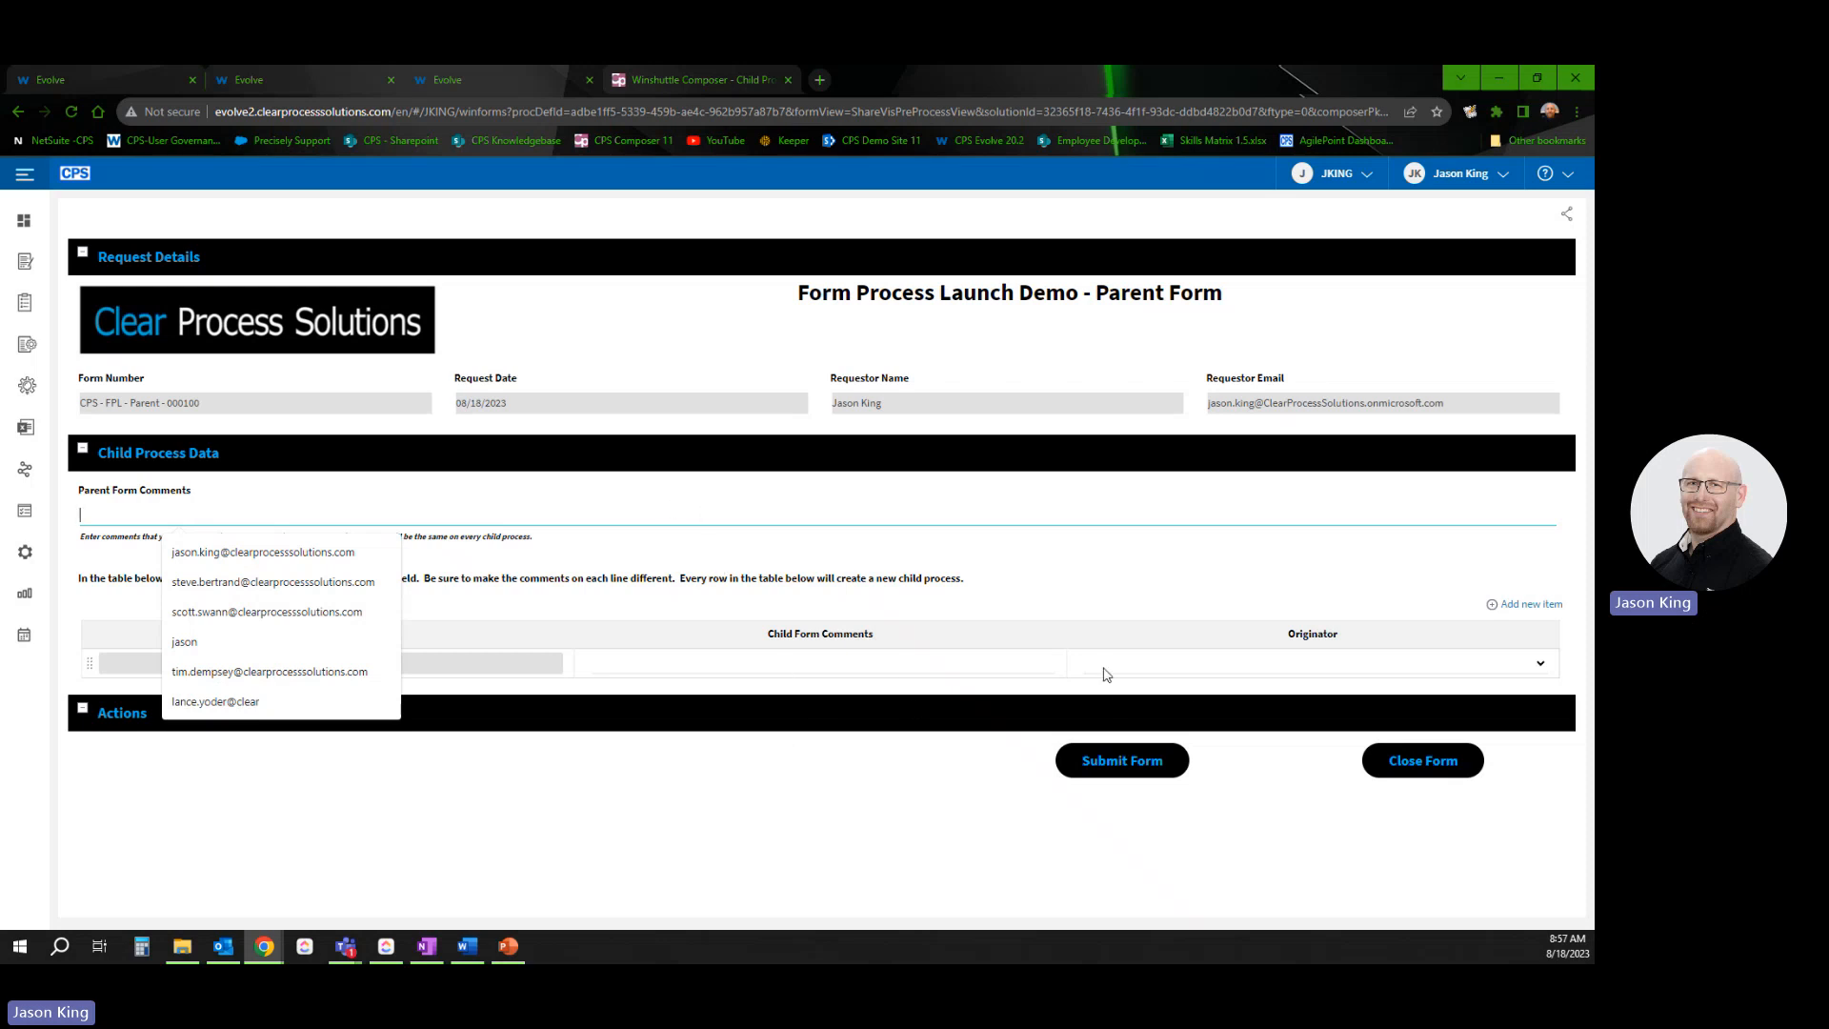
{"action": "left_click", "coordinate": [701, 820]}
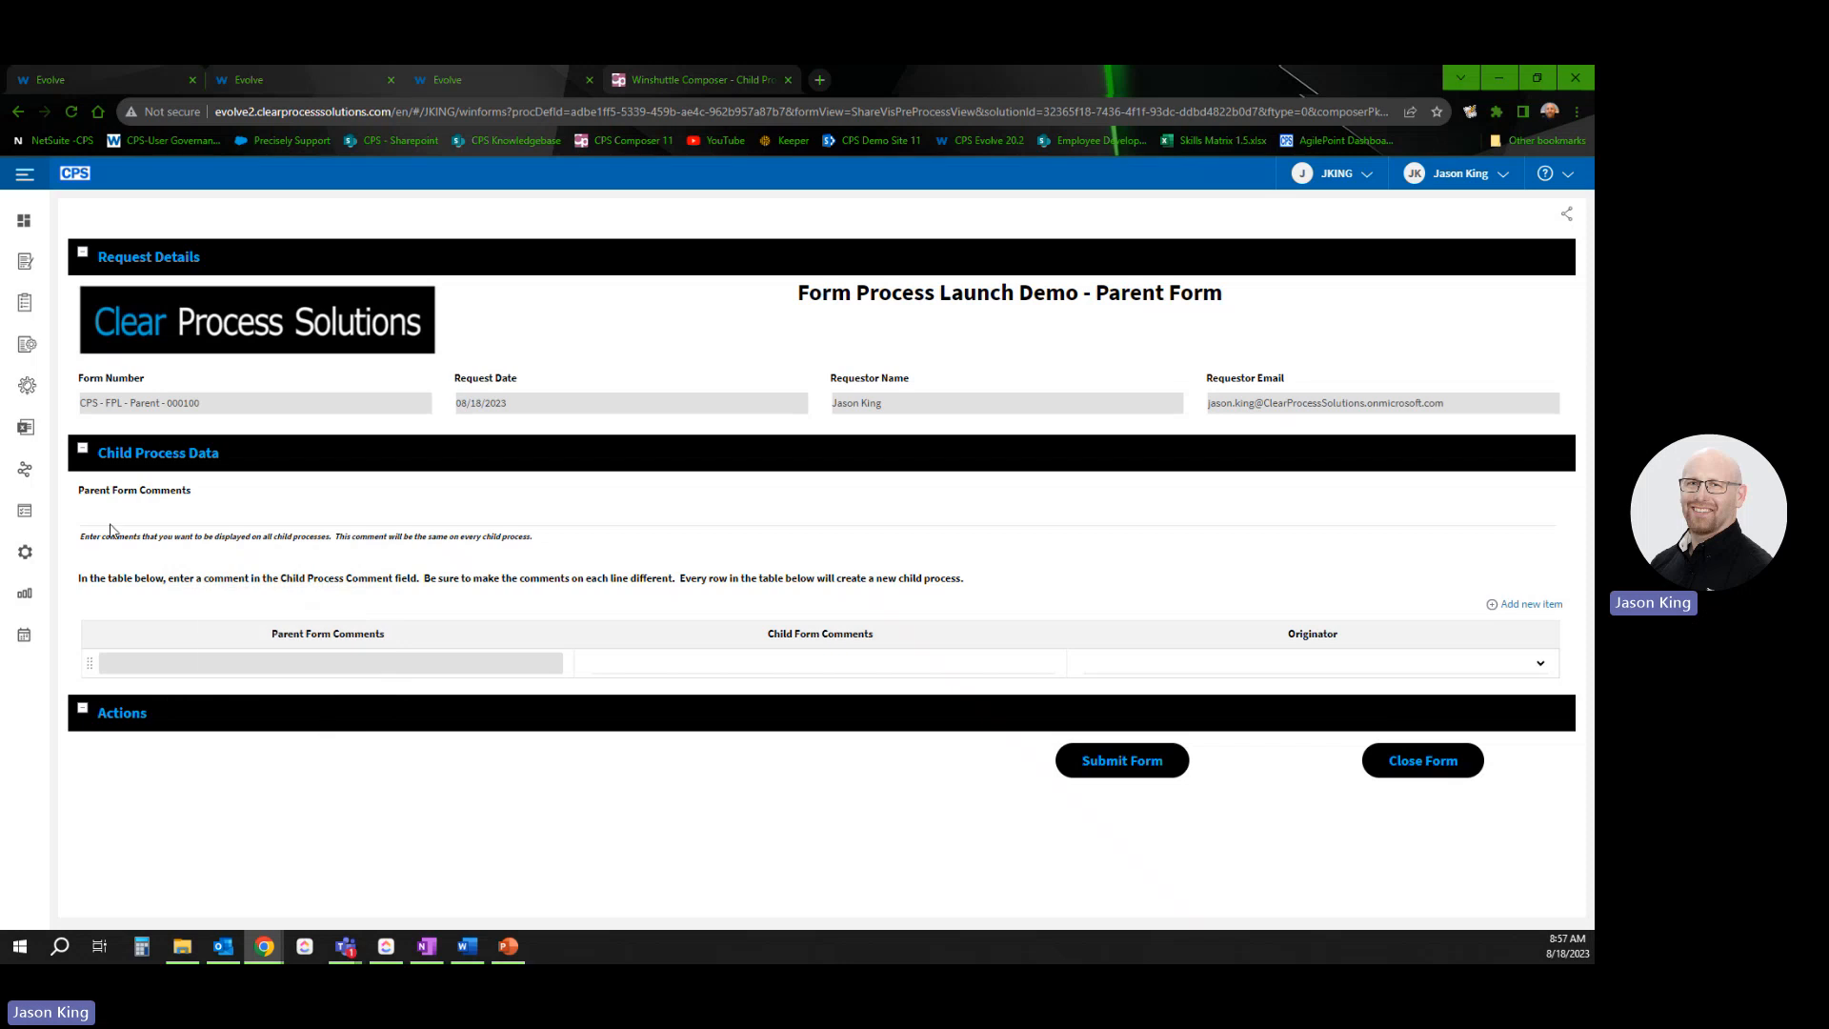
{"action": "left_click", "coordinate": [264, 516]}
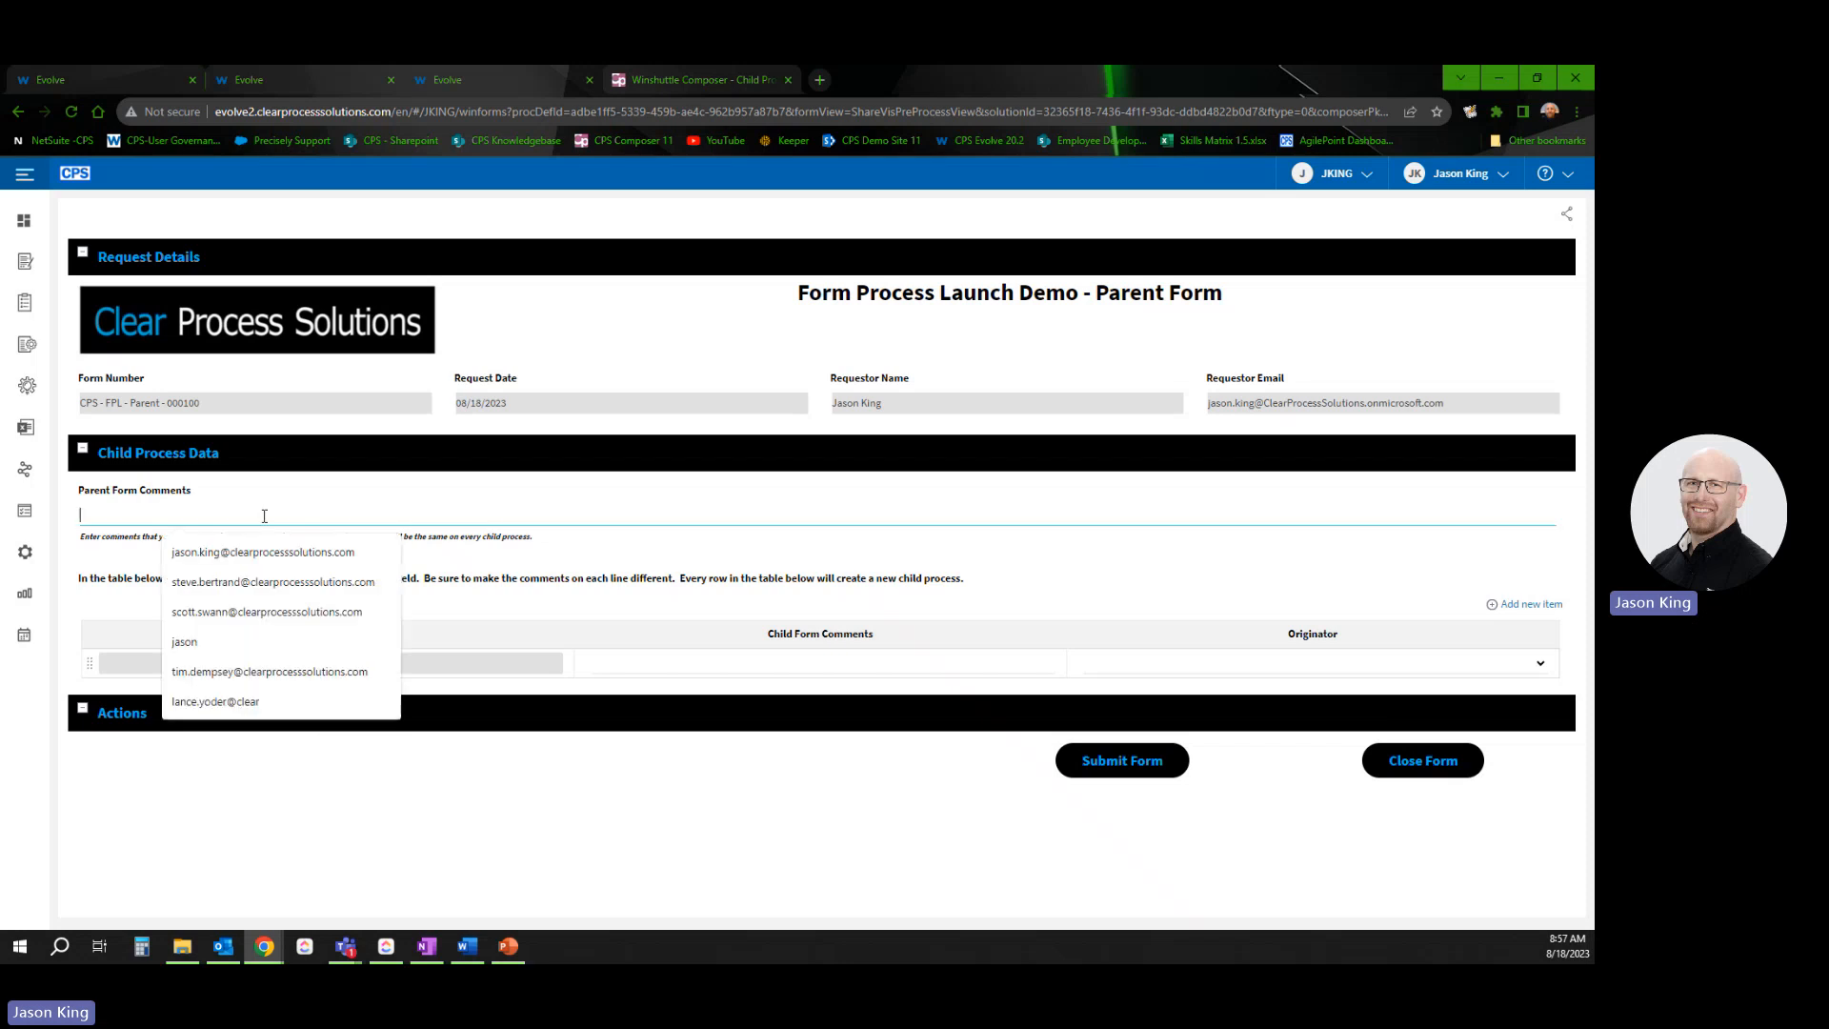
{"action": "type", "text": "Th"}
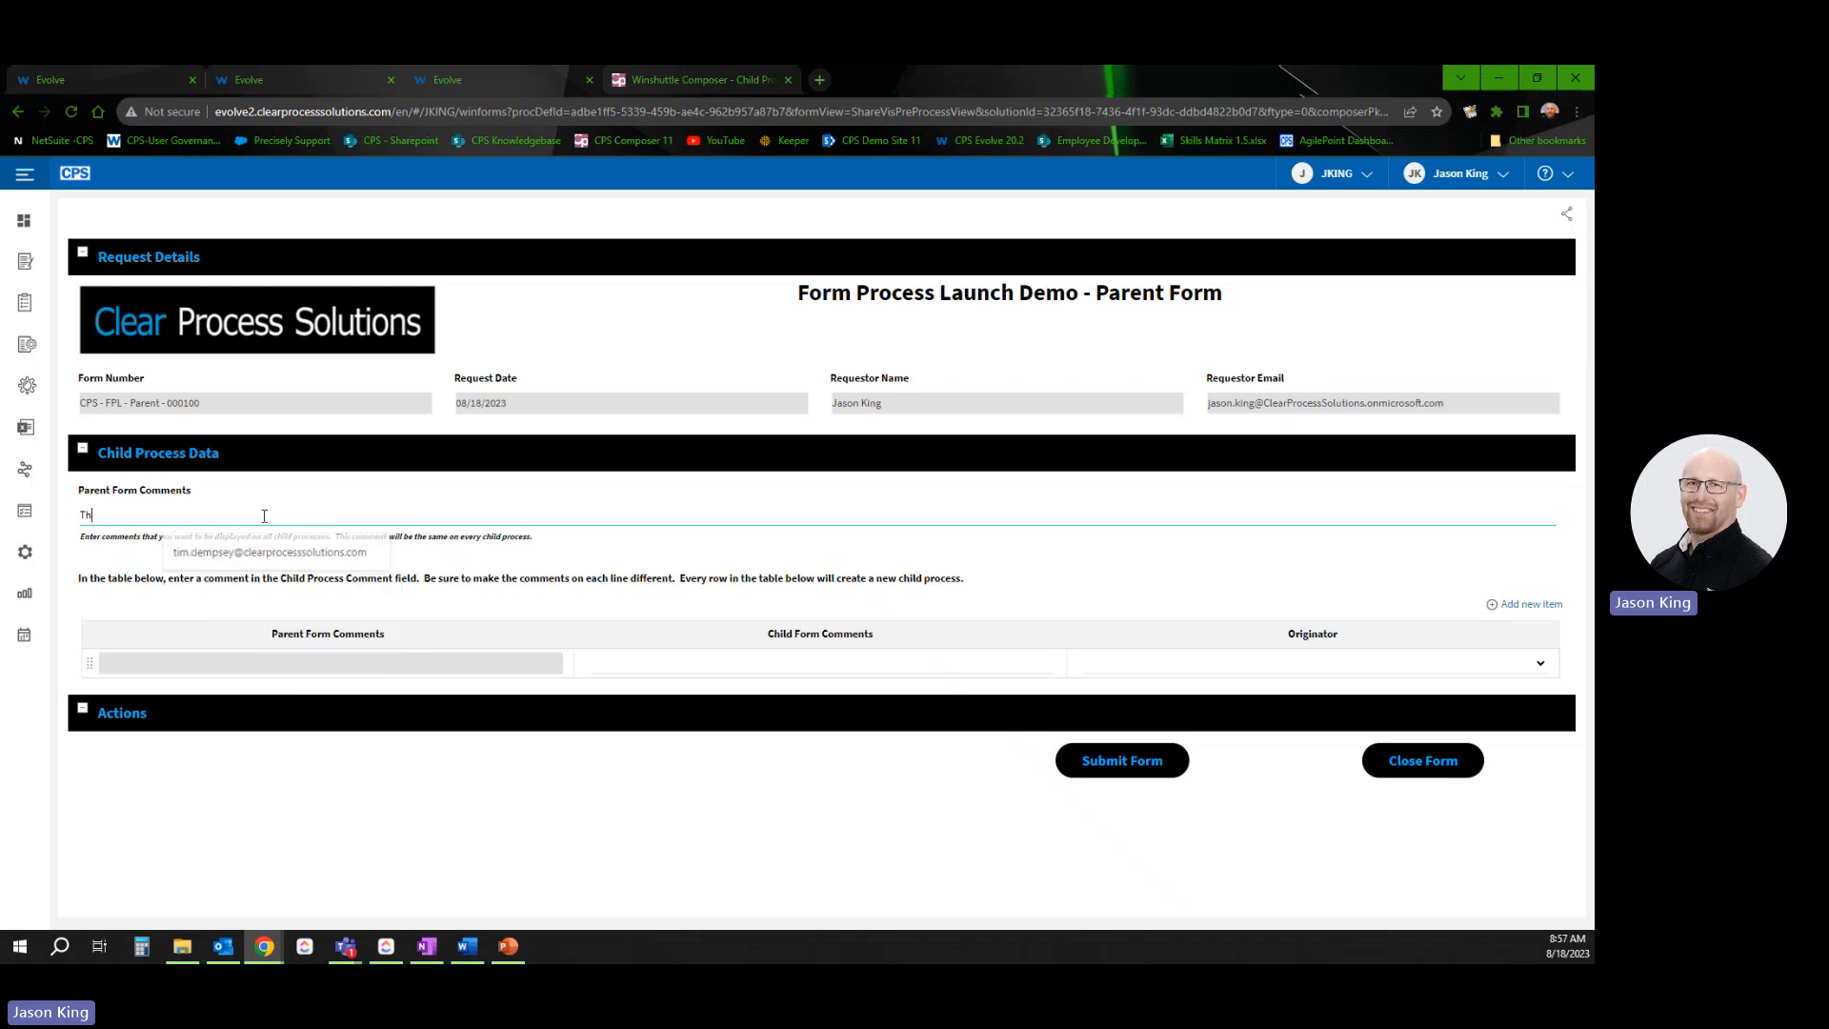
{"action": "type", "text": "is text wil"}
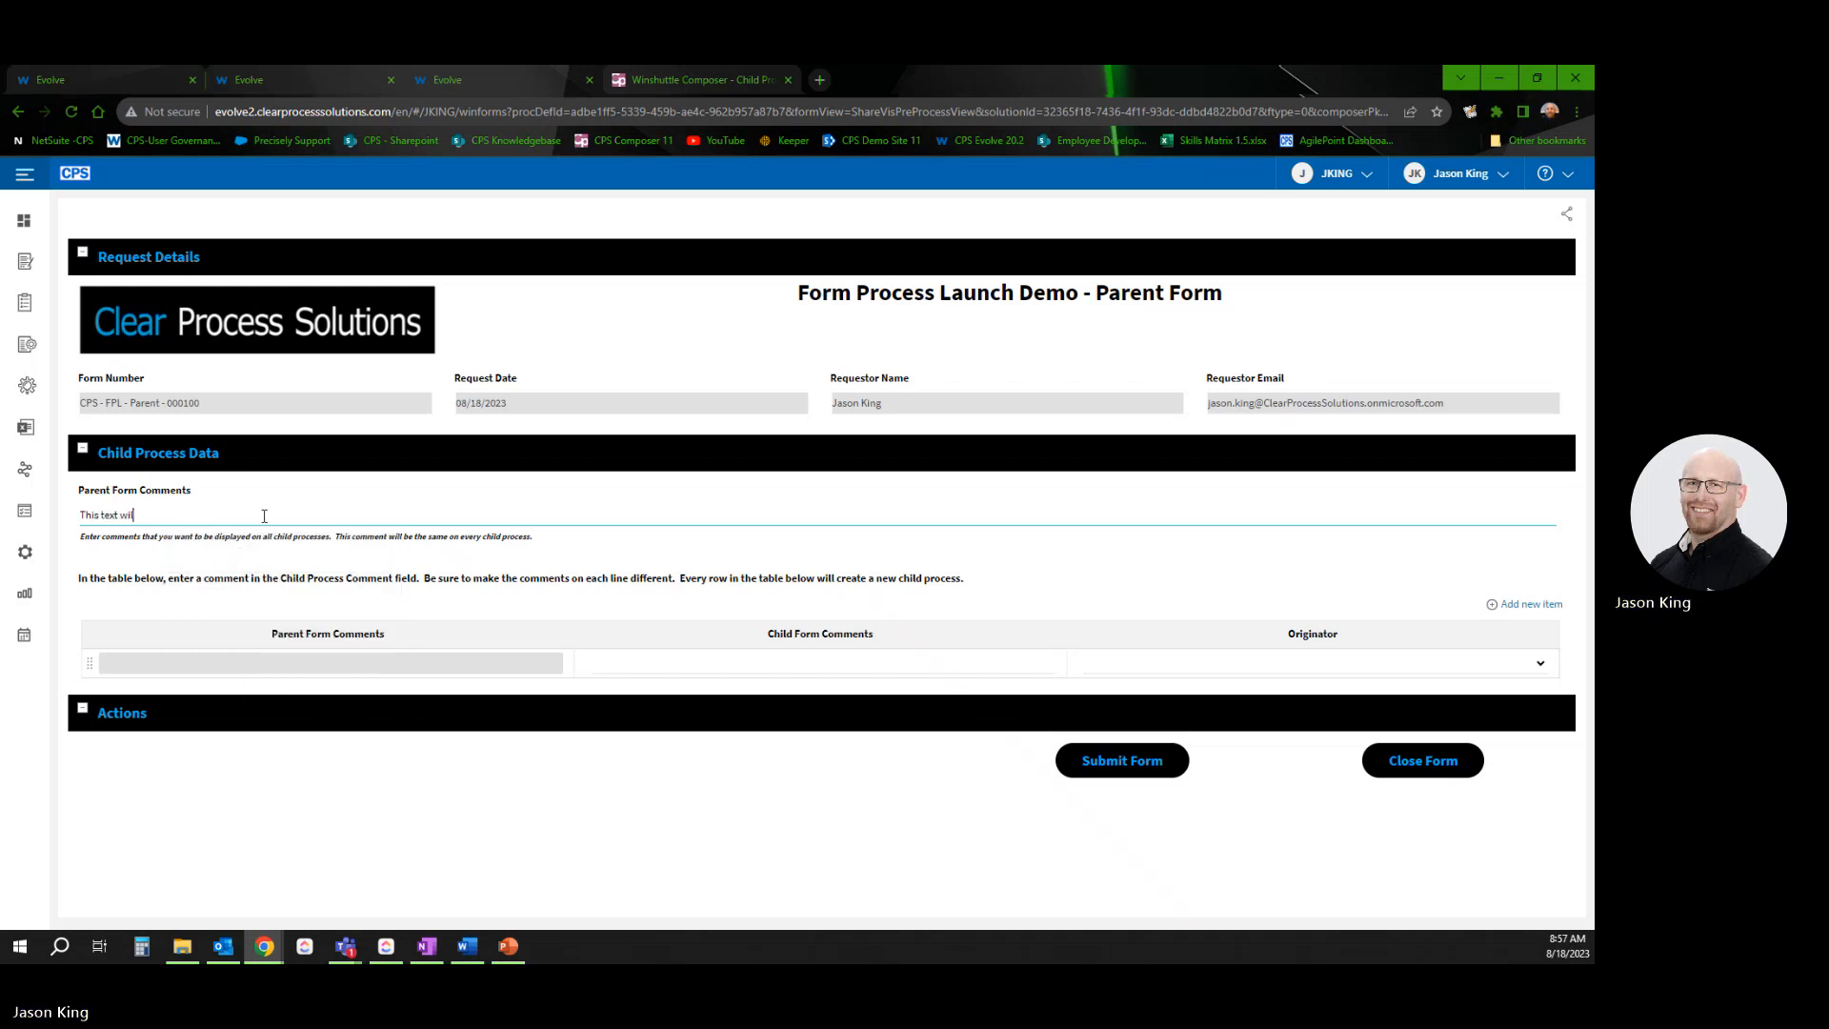
{"action": "type", "text": "l be seen on all child process laun"}
{"action": "key", "text": "BackSpace"}
{"action": "key", "text": "BackSpace"}
{"action": "key", "text": "BackSpace"}
{"action": "key", "text": "BackSpace"}
{"action": "key", "text": "BackSpace"}
{"action": "key", "text": "BackSpace"}
{"action": "key", "text": "BackSpace"}
{"action": "key", "text": "BackSpace"}
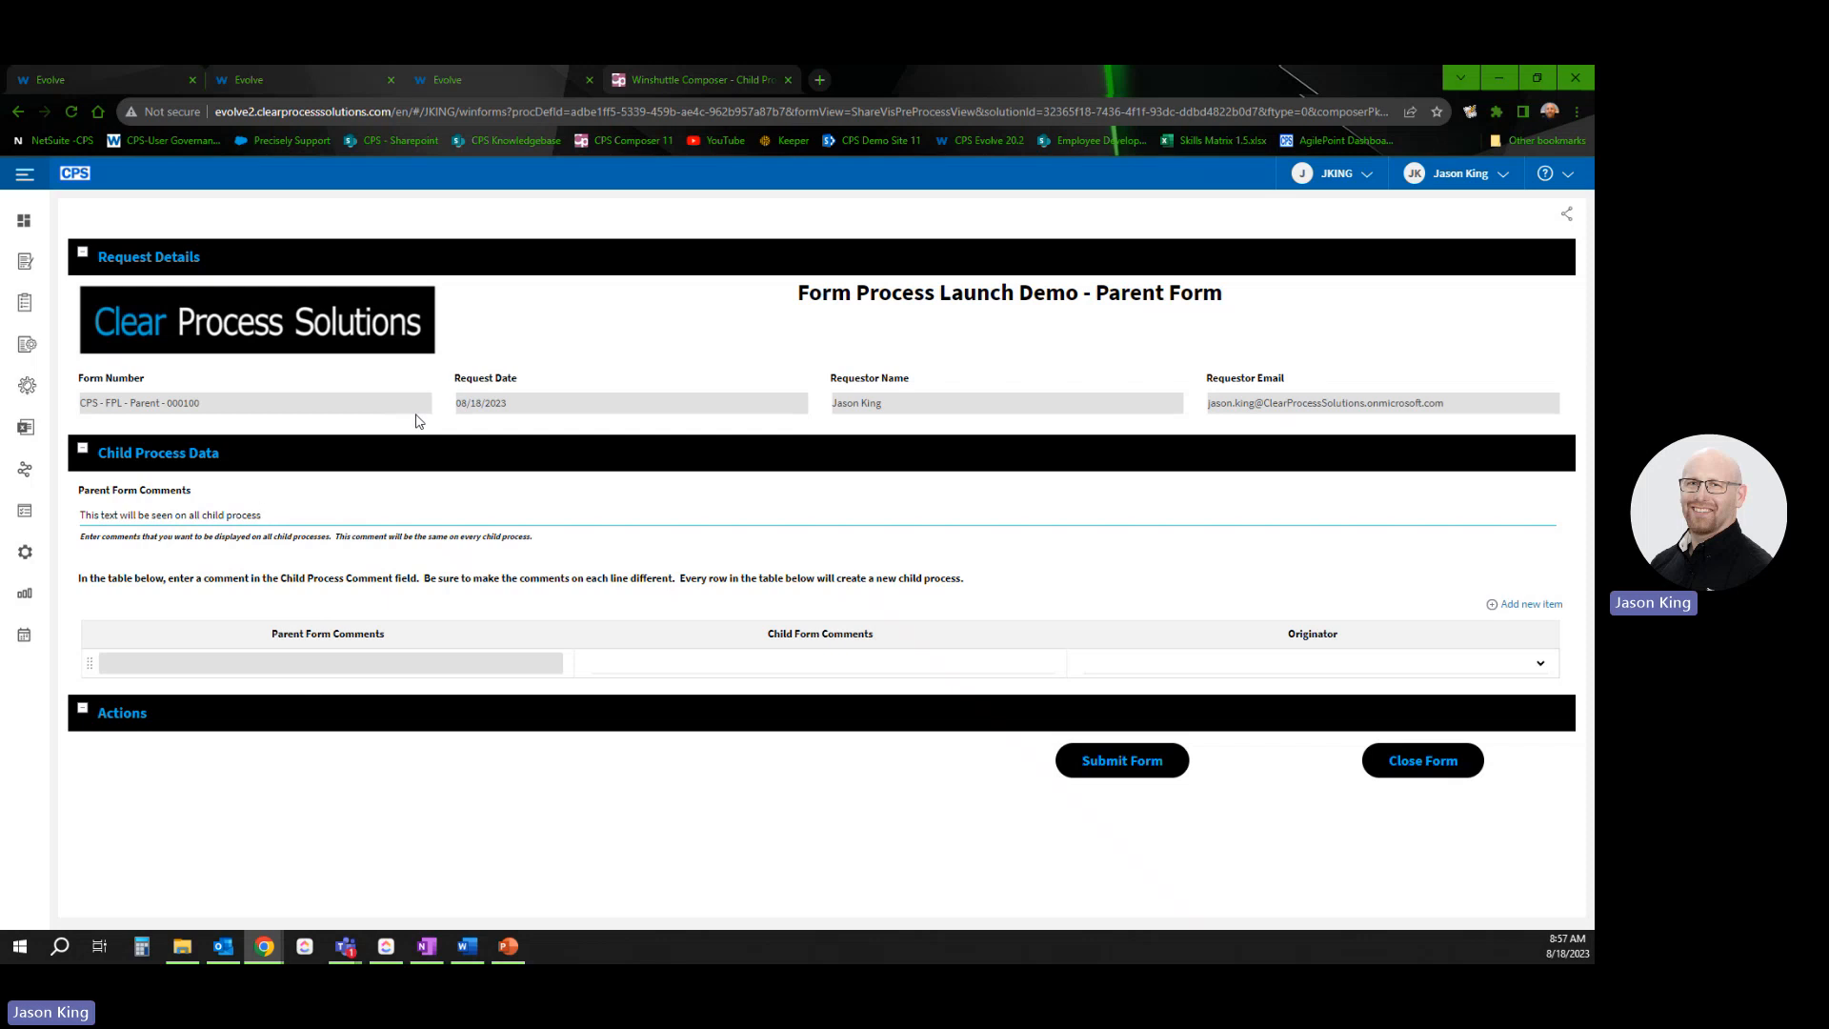
{"action": "type", "text": "A"}
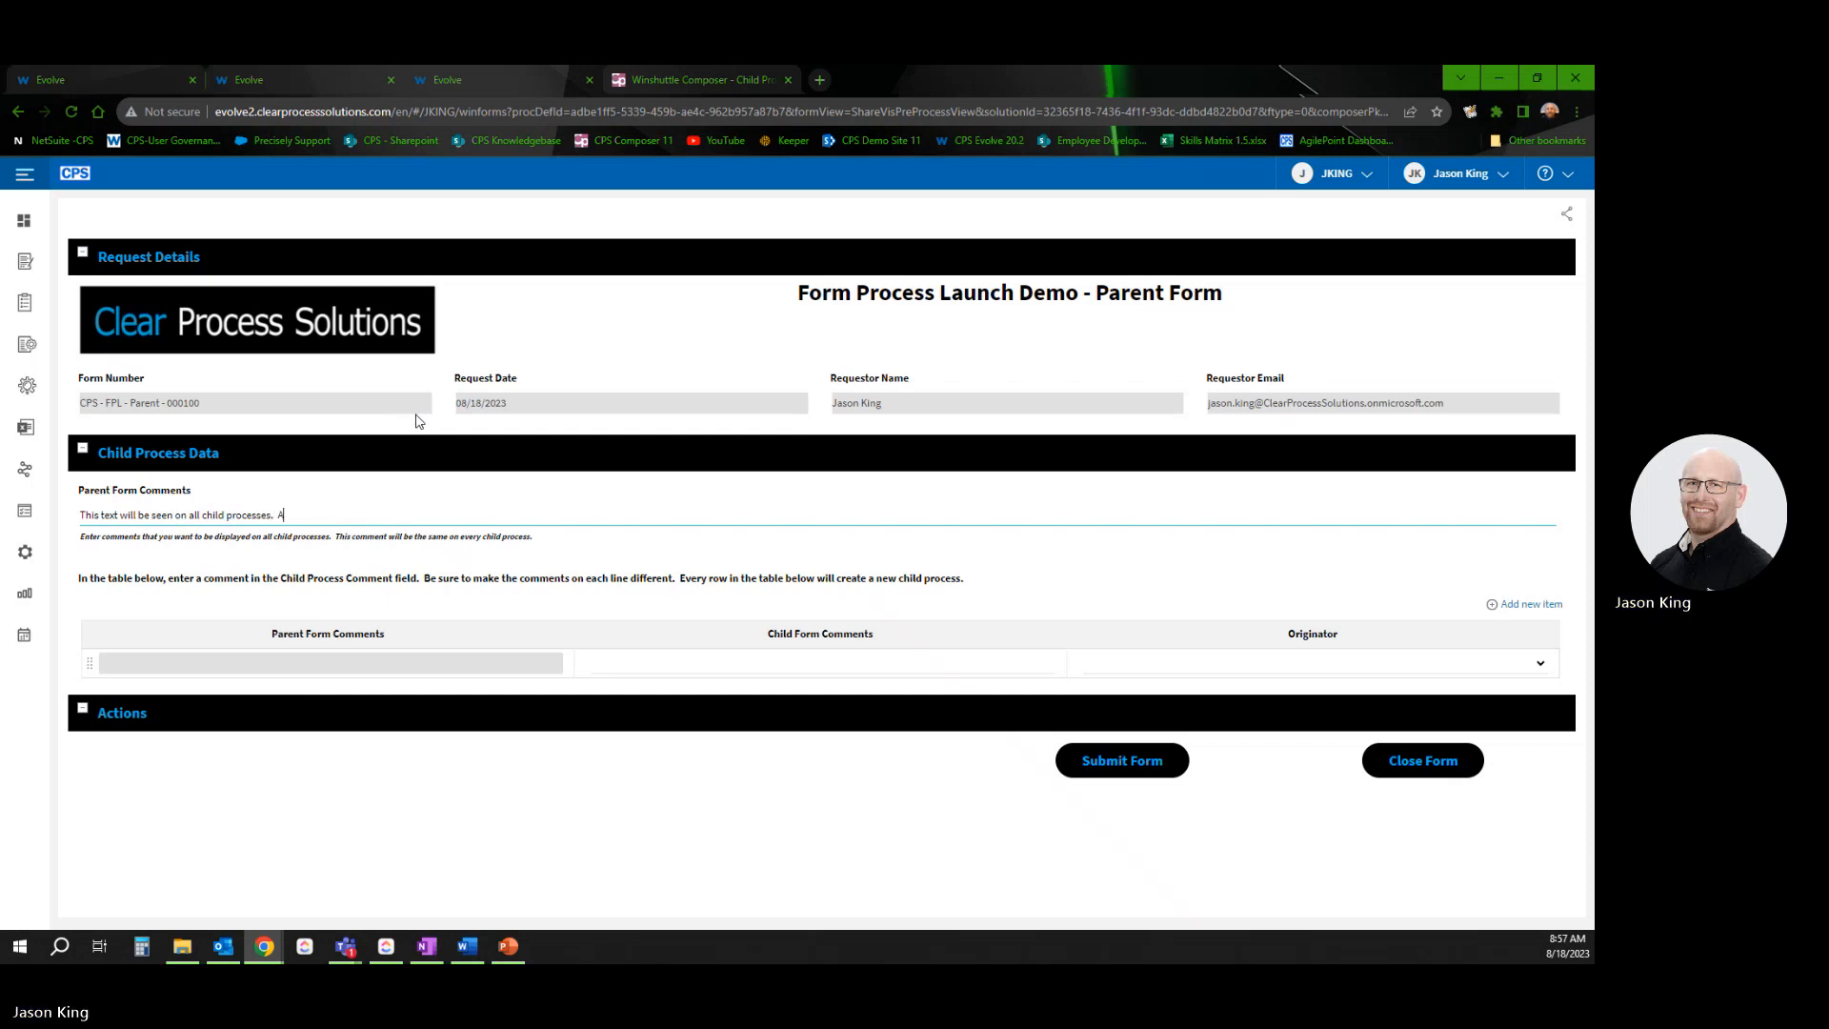
{"action": "type", "text": "his text w"}
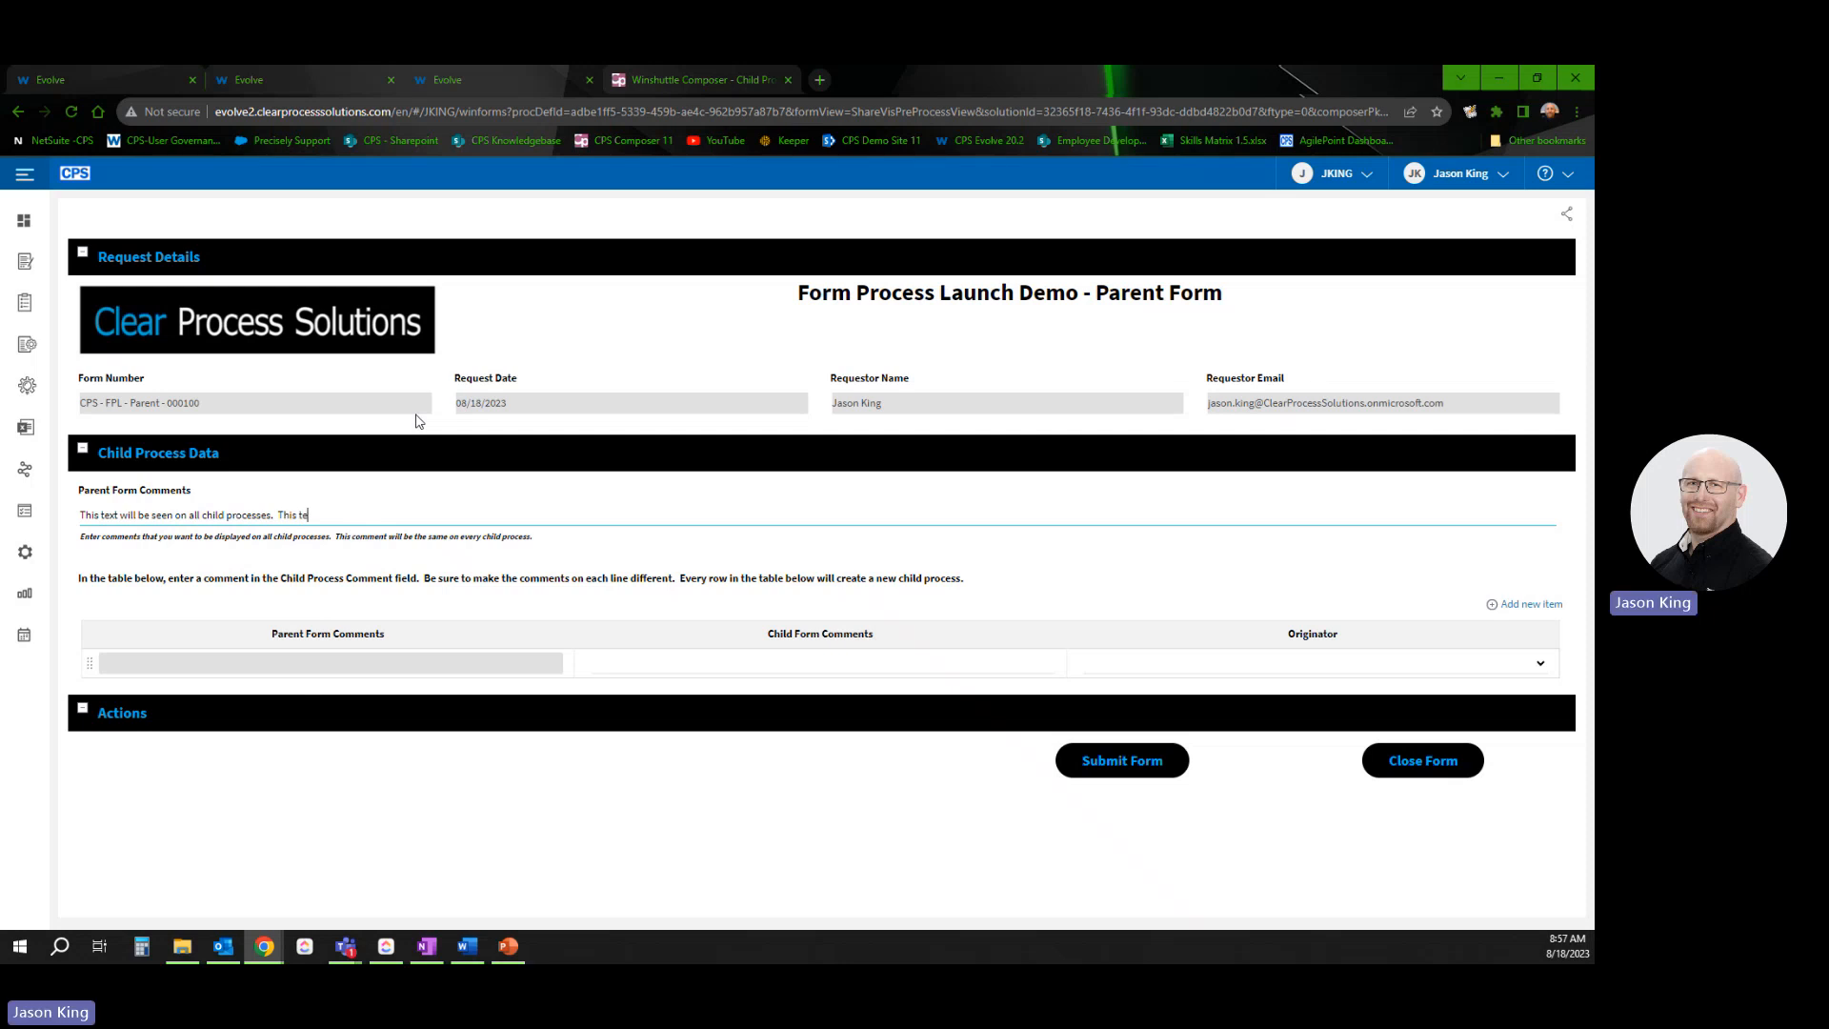
{"action": "type", "text": "ill be the s"}
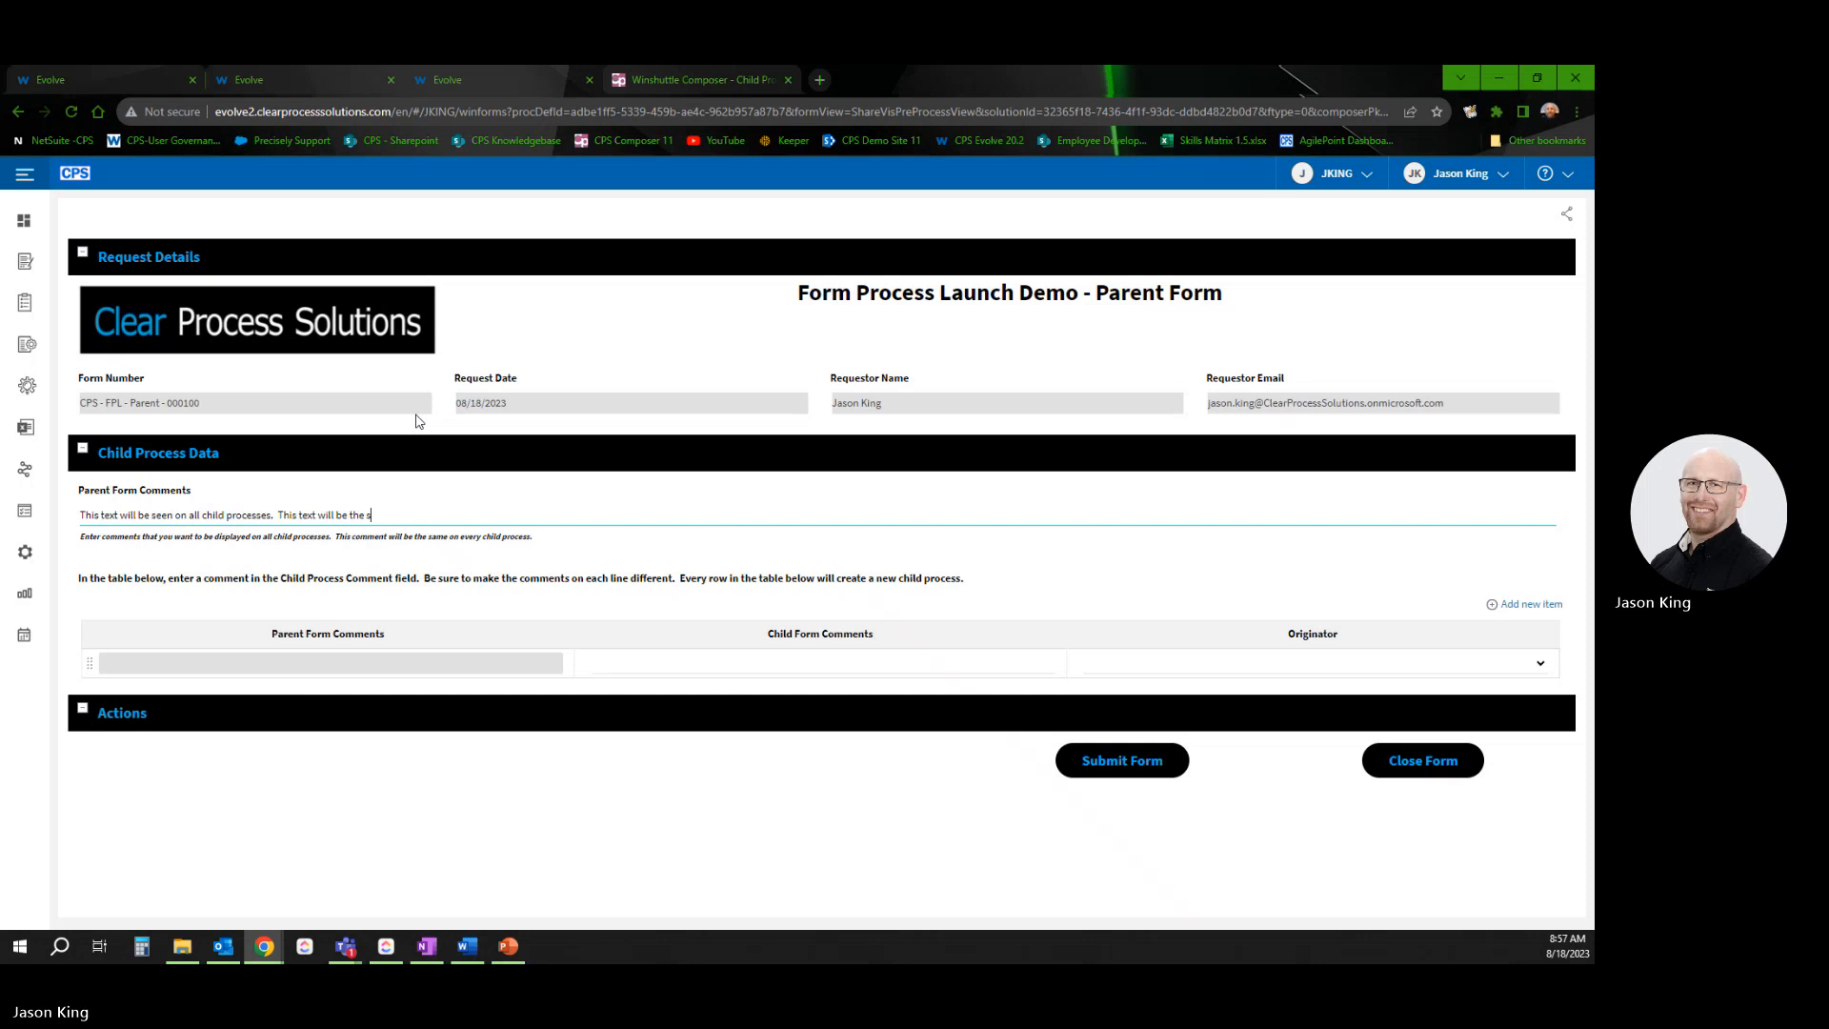
{"action": "type", "text": "ame on all child processes."}
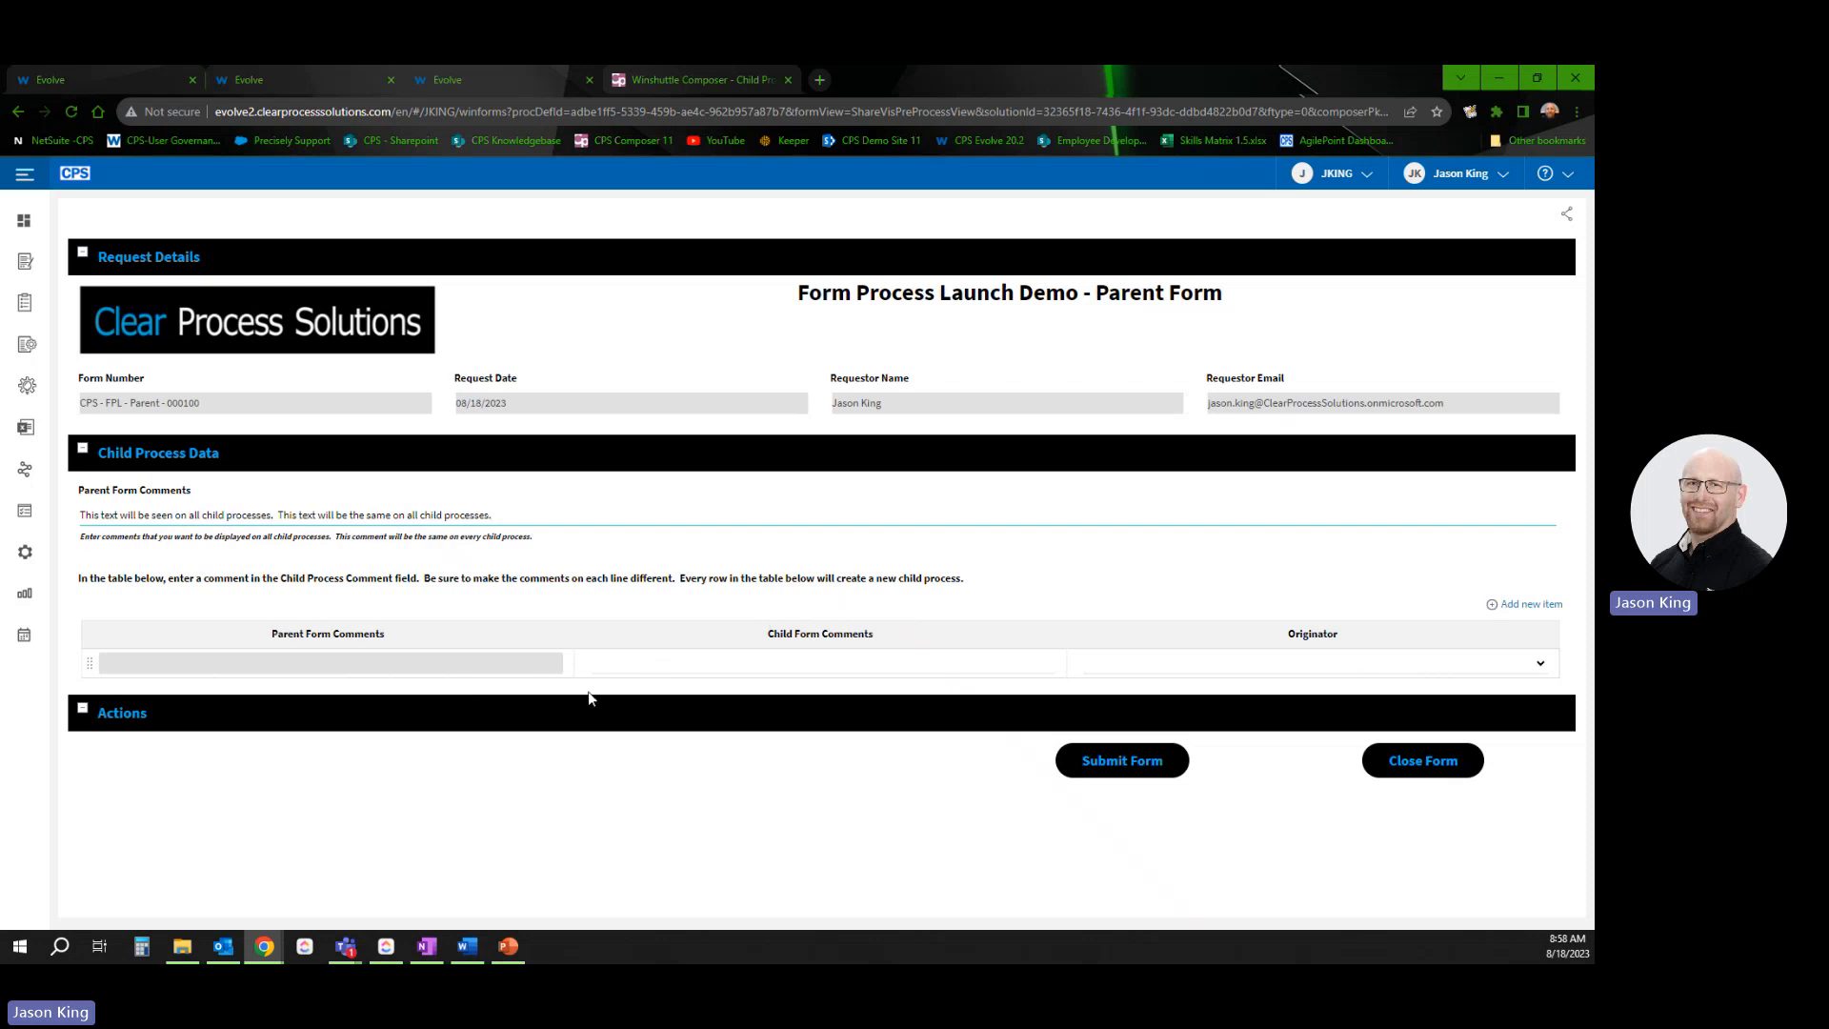
Enter "This text will be specific to the first request." as the first row's child form comment and choose the requestor as its originator
{"action": "left_click", "coordinate": [589, 663]}
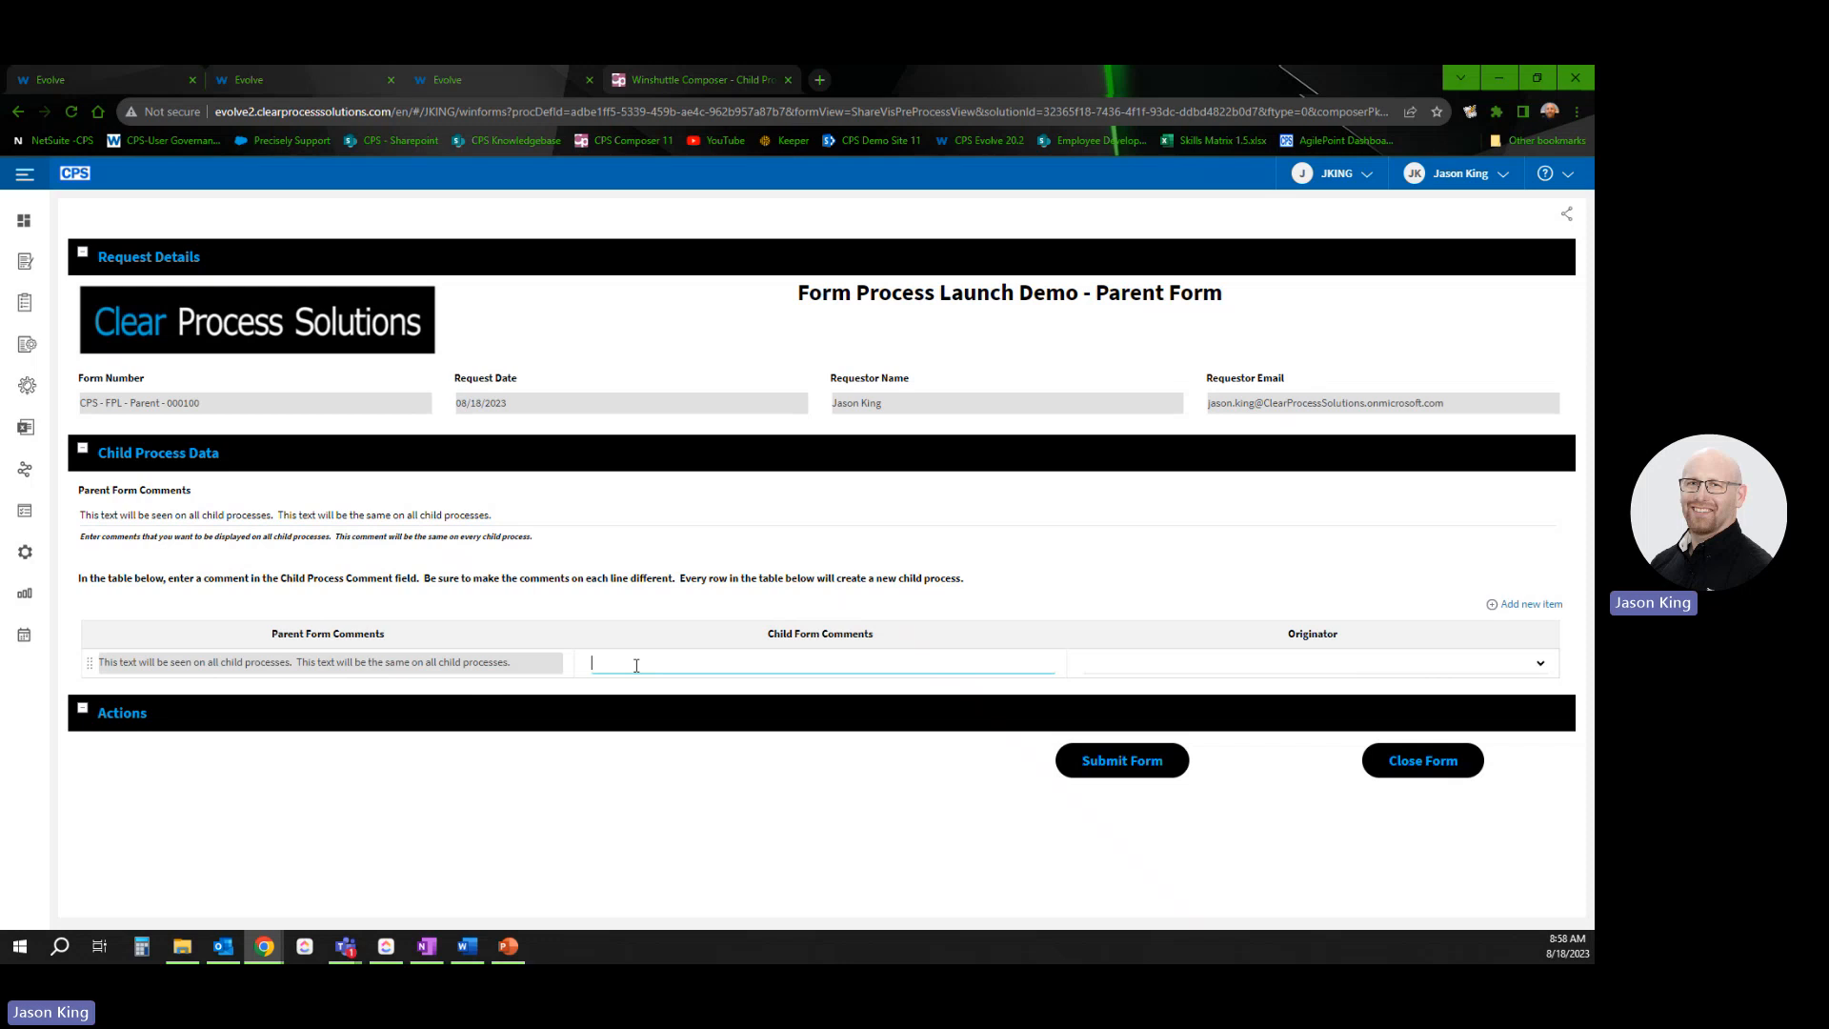
{"action": "type", "text": "This text will be specifi"}
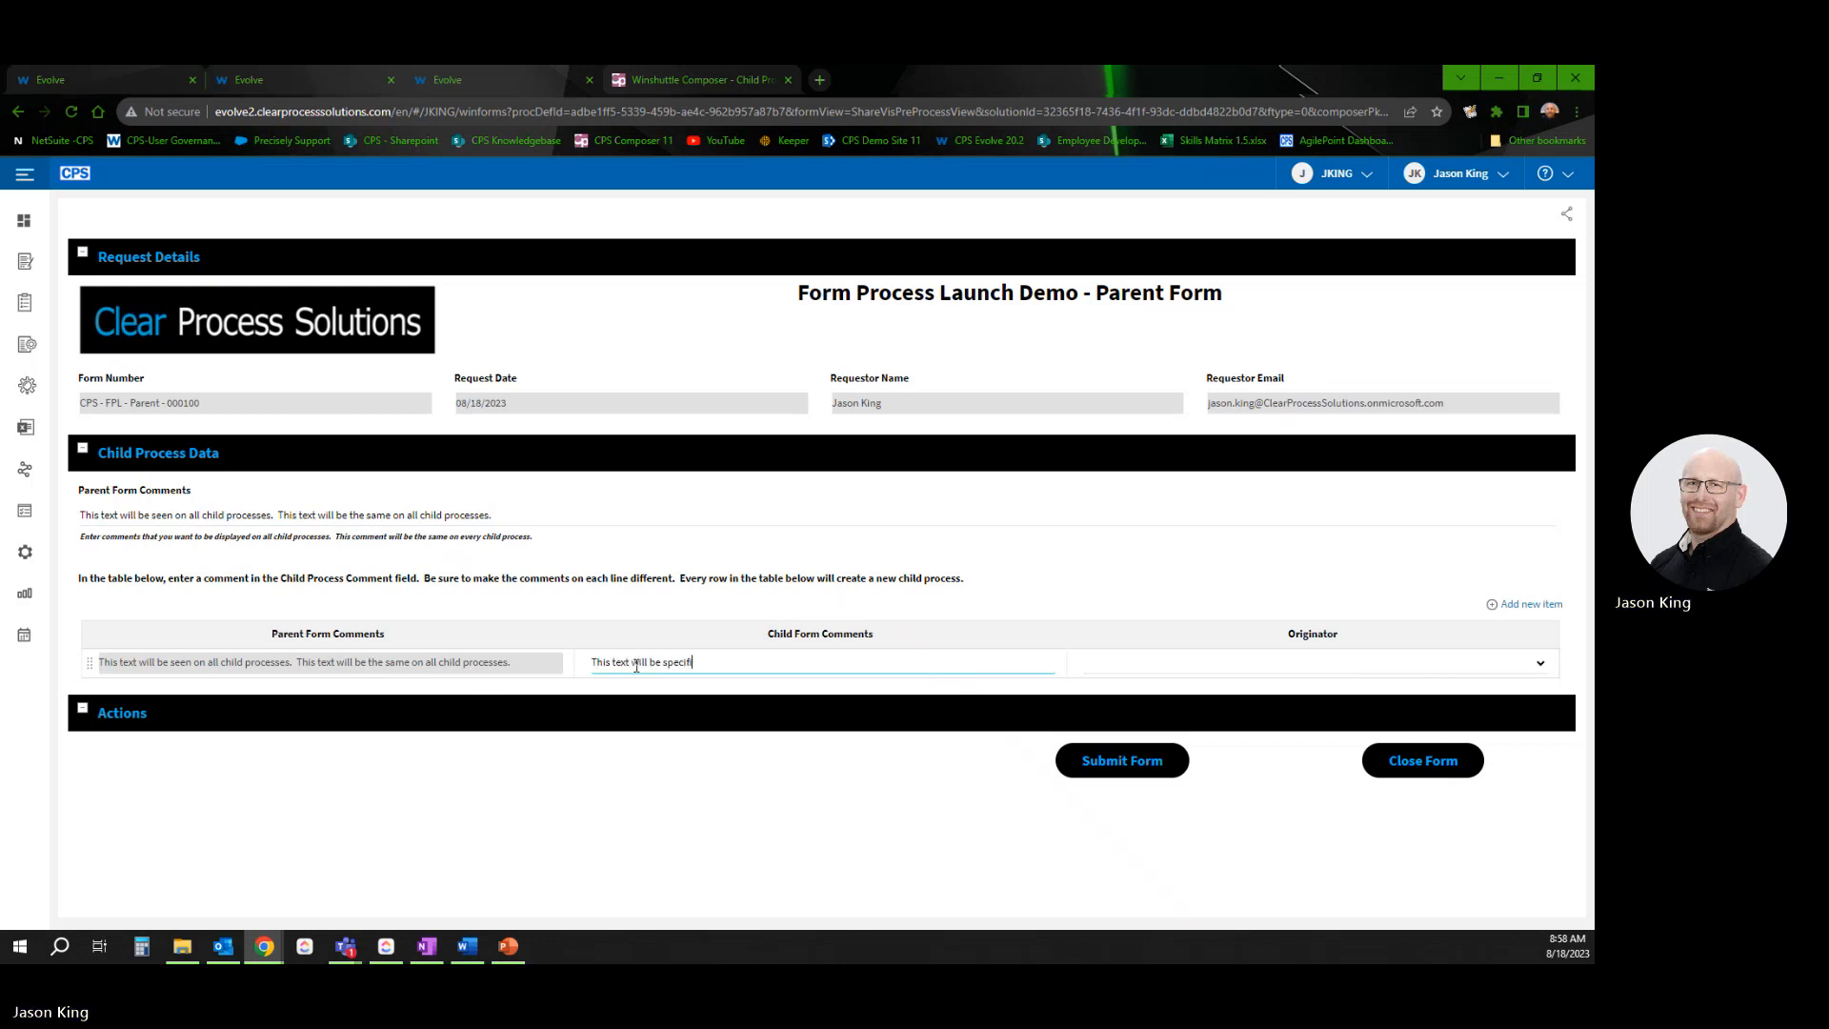
{"action": "type", "text": "c to the first request."}
{"action": "left_click", "coordinate": [1182, 677]}
{"action": "left_click", "coordinate": [1134, 707]}
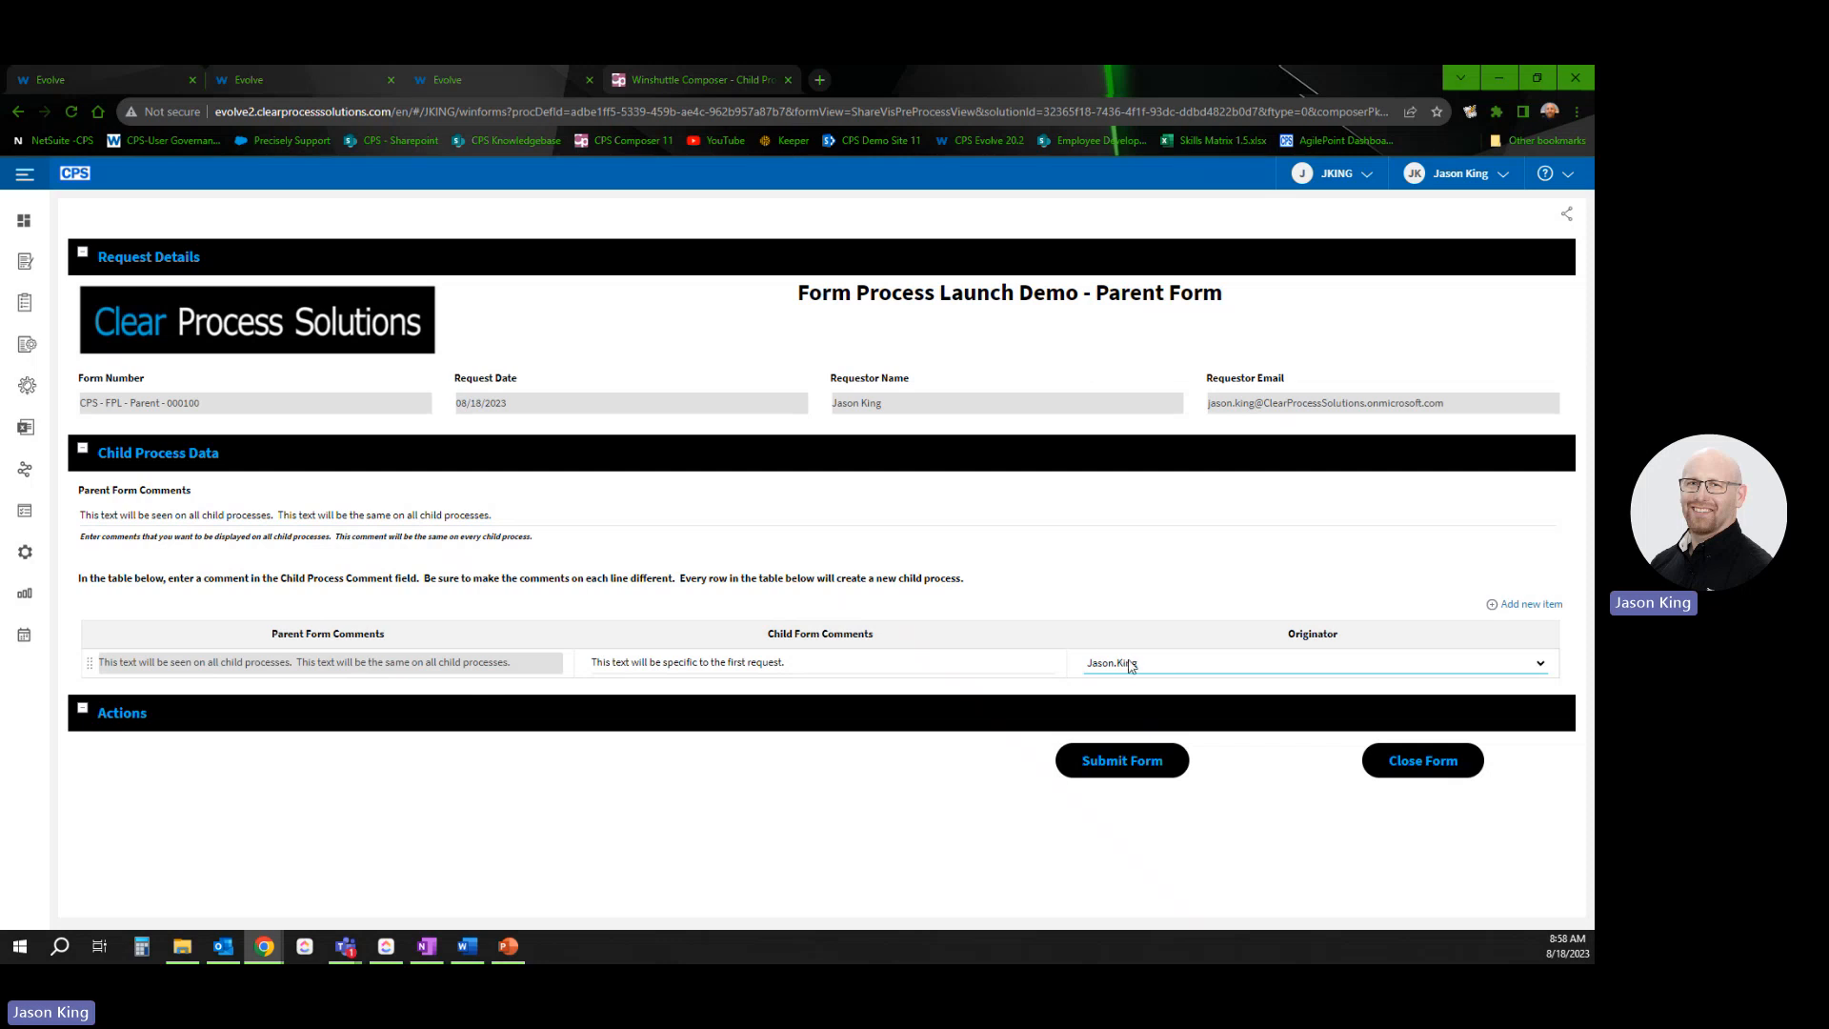
Add a second row to the child process table with the child form comment "This text will be specific to the second request."
{"action": "left_click", "coordinate": [1531, 604]}
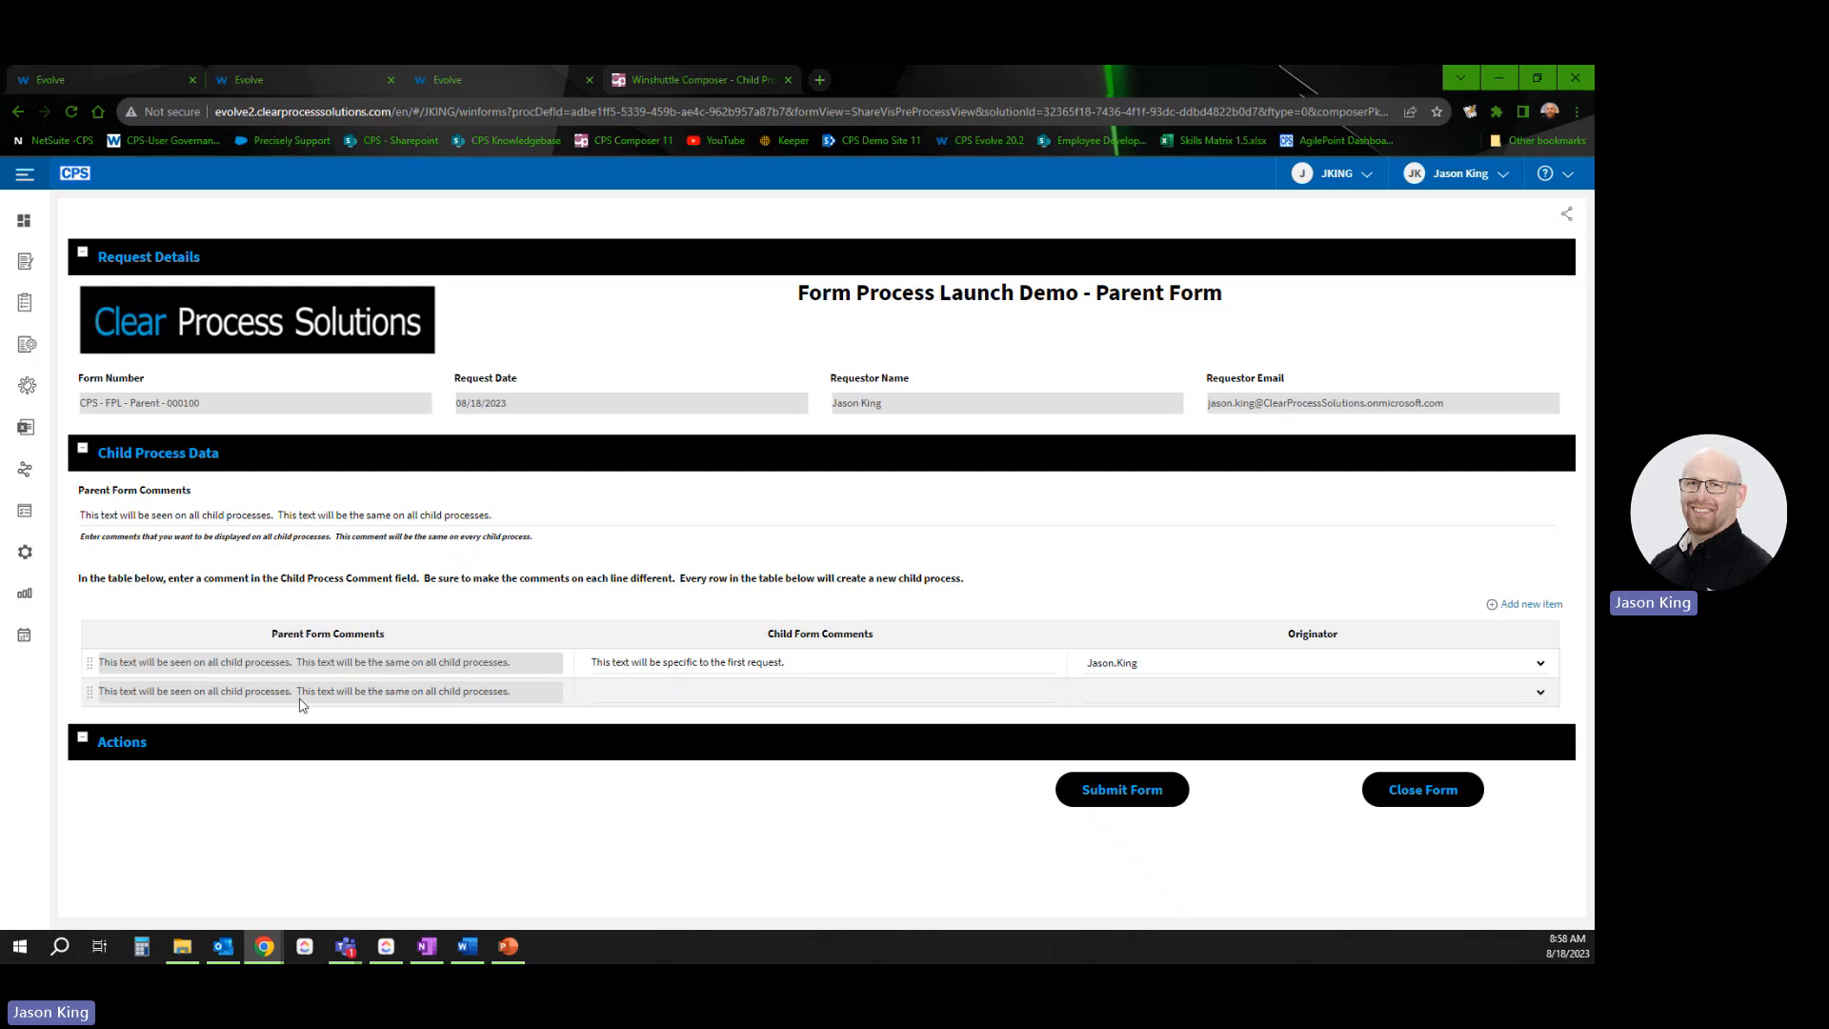
{"action": "left_click", "coordinate": [680, 688]}
{"action": "type", "text": "This text will be specifi"}
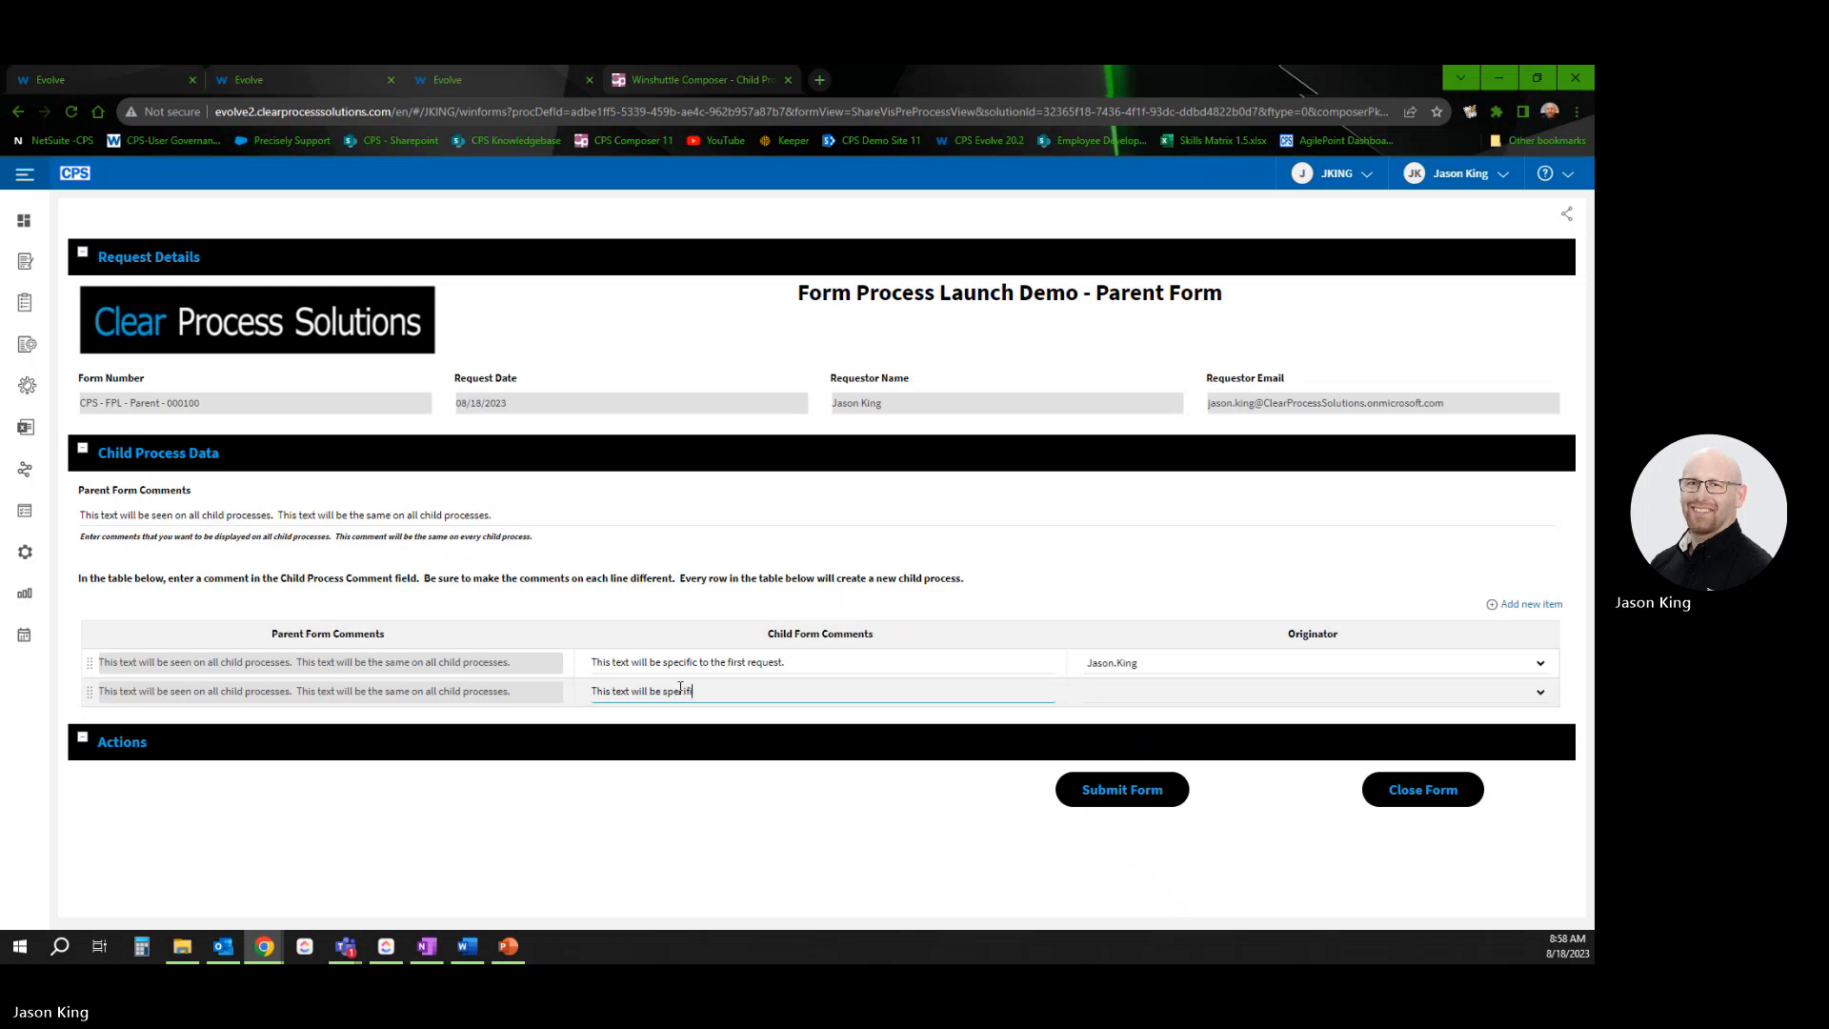
{"action": "type", "text": "c to the second request."}
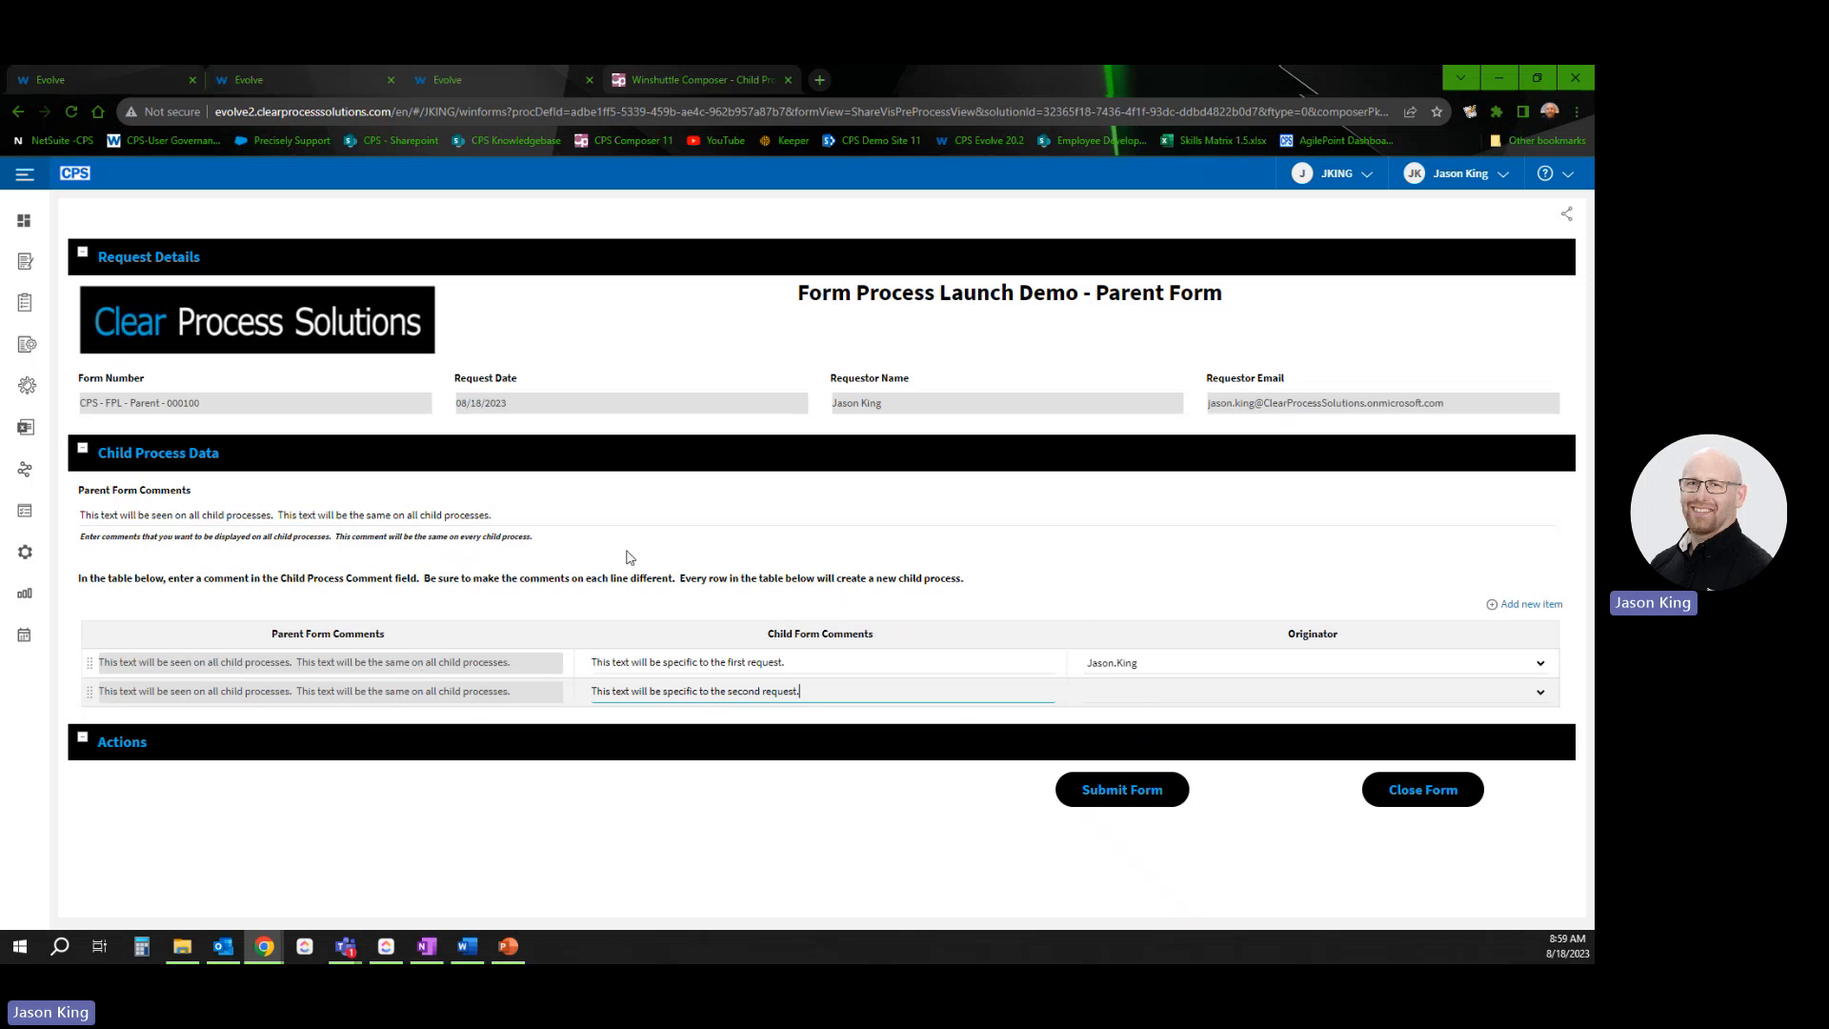
Choose the requestor as the second row's originator and submit the parent form
{"action": "left_click", "coordinate": [1162, 694]}
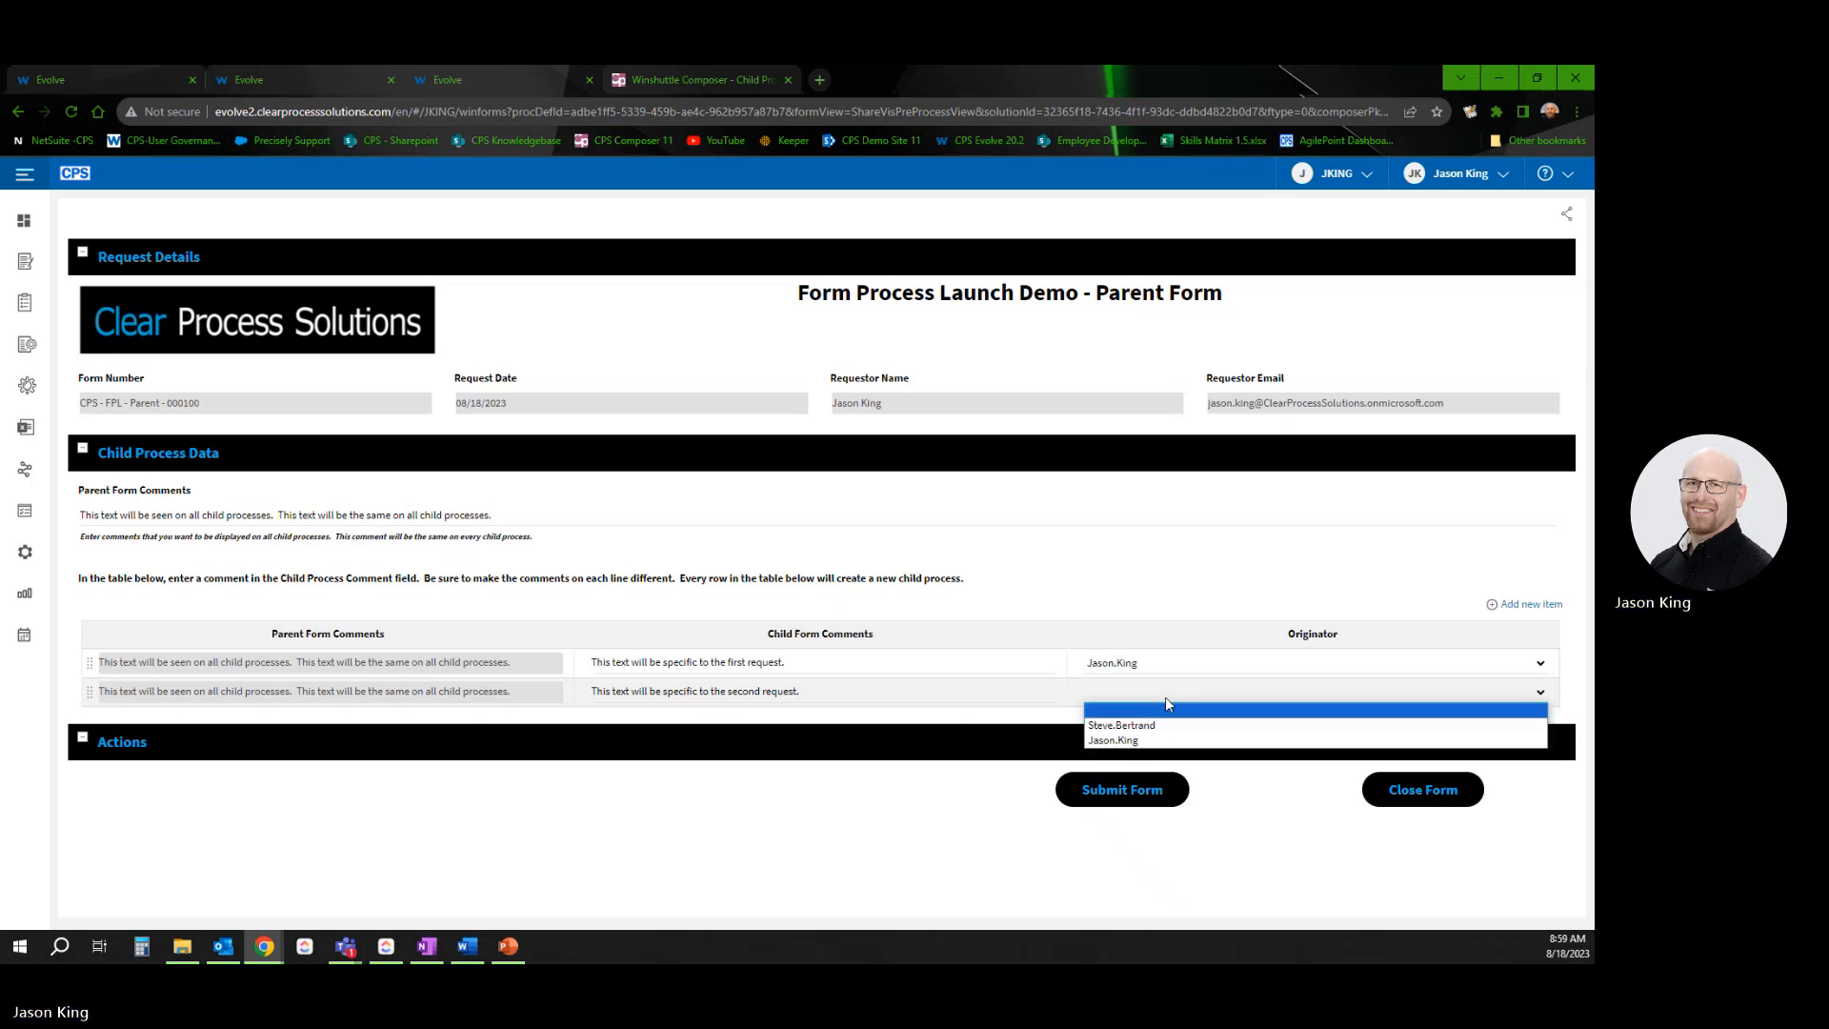
{"action": "left_click", "coordinate": [1112, 741]}
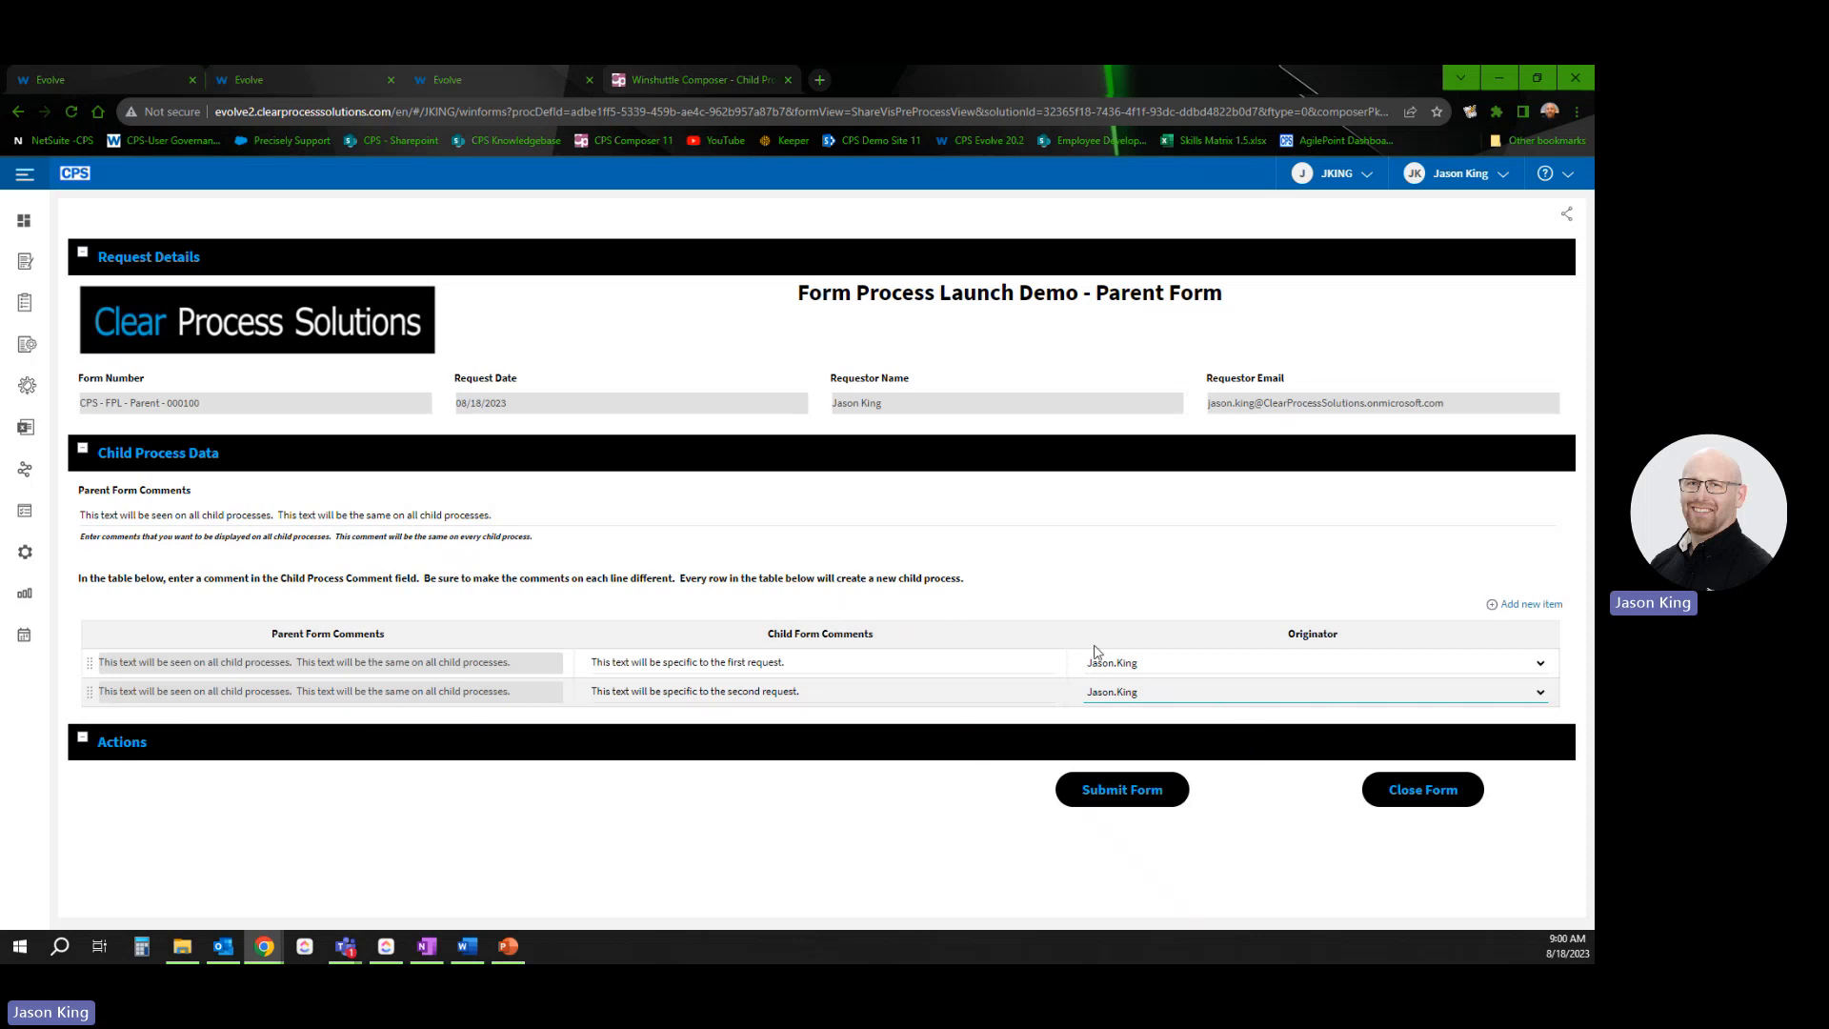
{"action": "left_click", "coordinate": [1146, 797]}
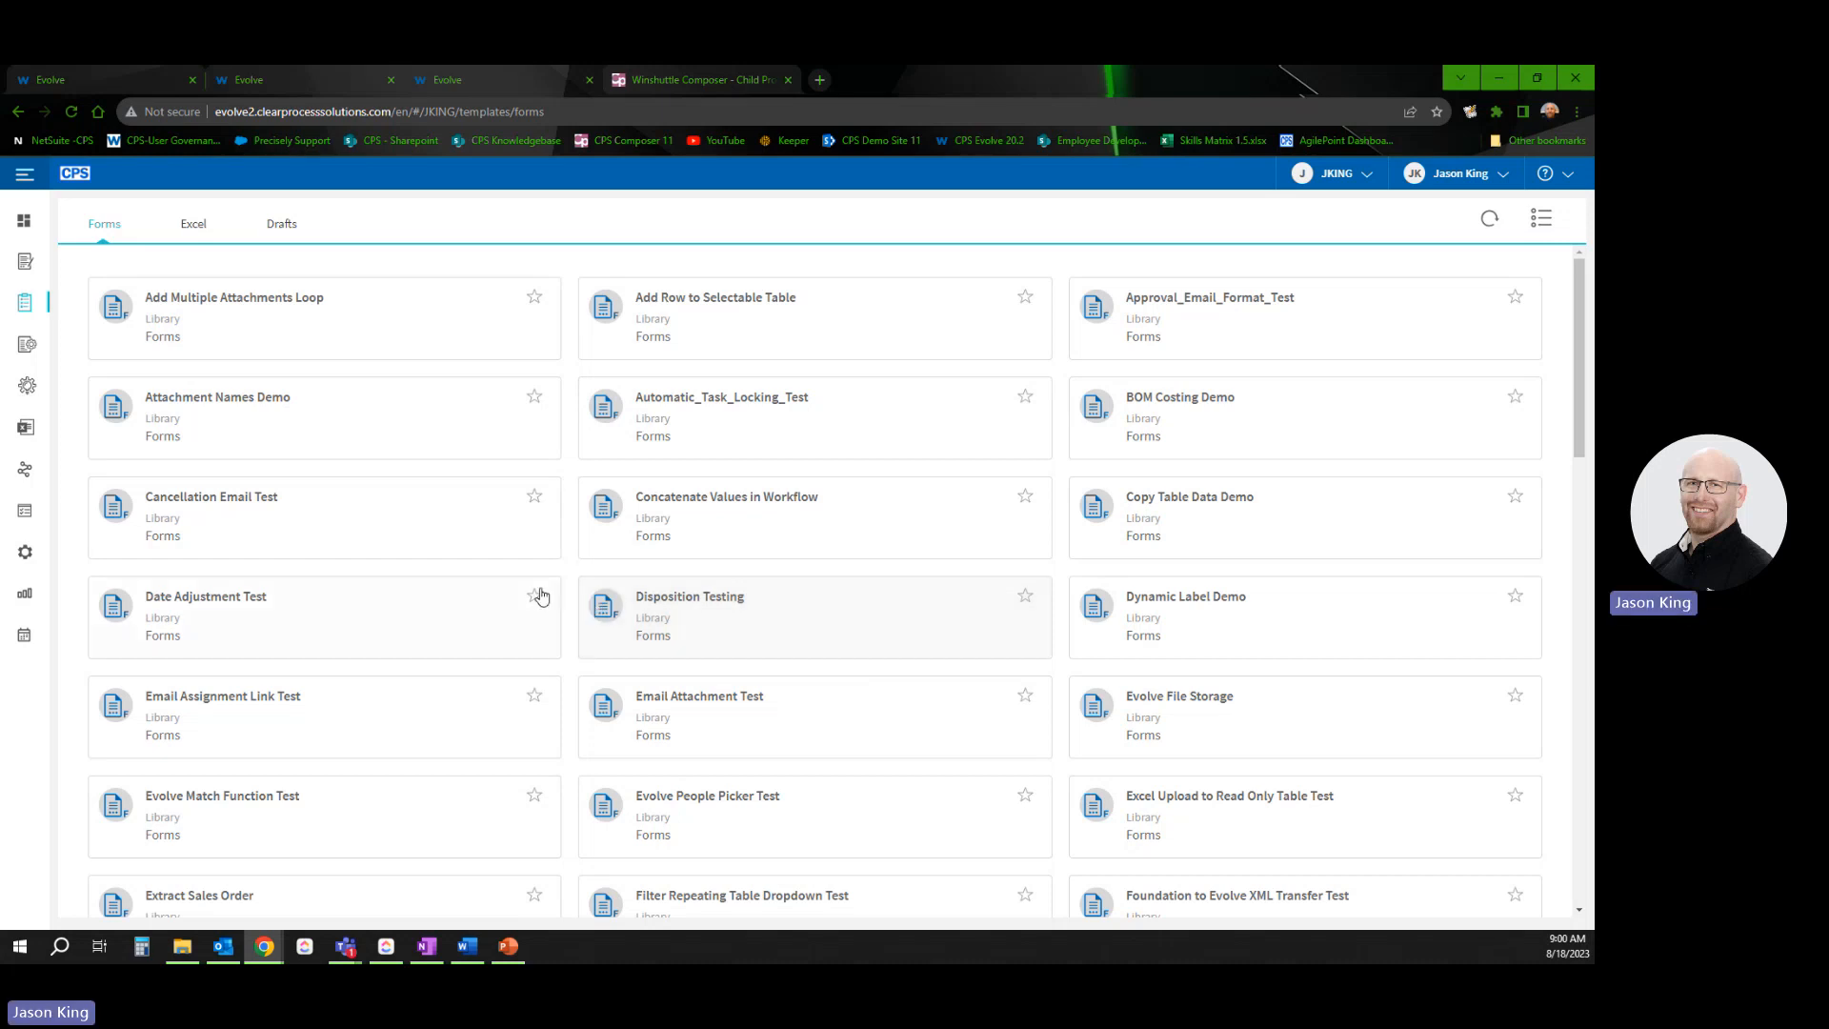
Show the parent form's design in the open Composer solution, widen the canvas and examine the child process data section
{"action": "left_click", "coordinate": [133, 76]}
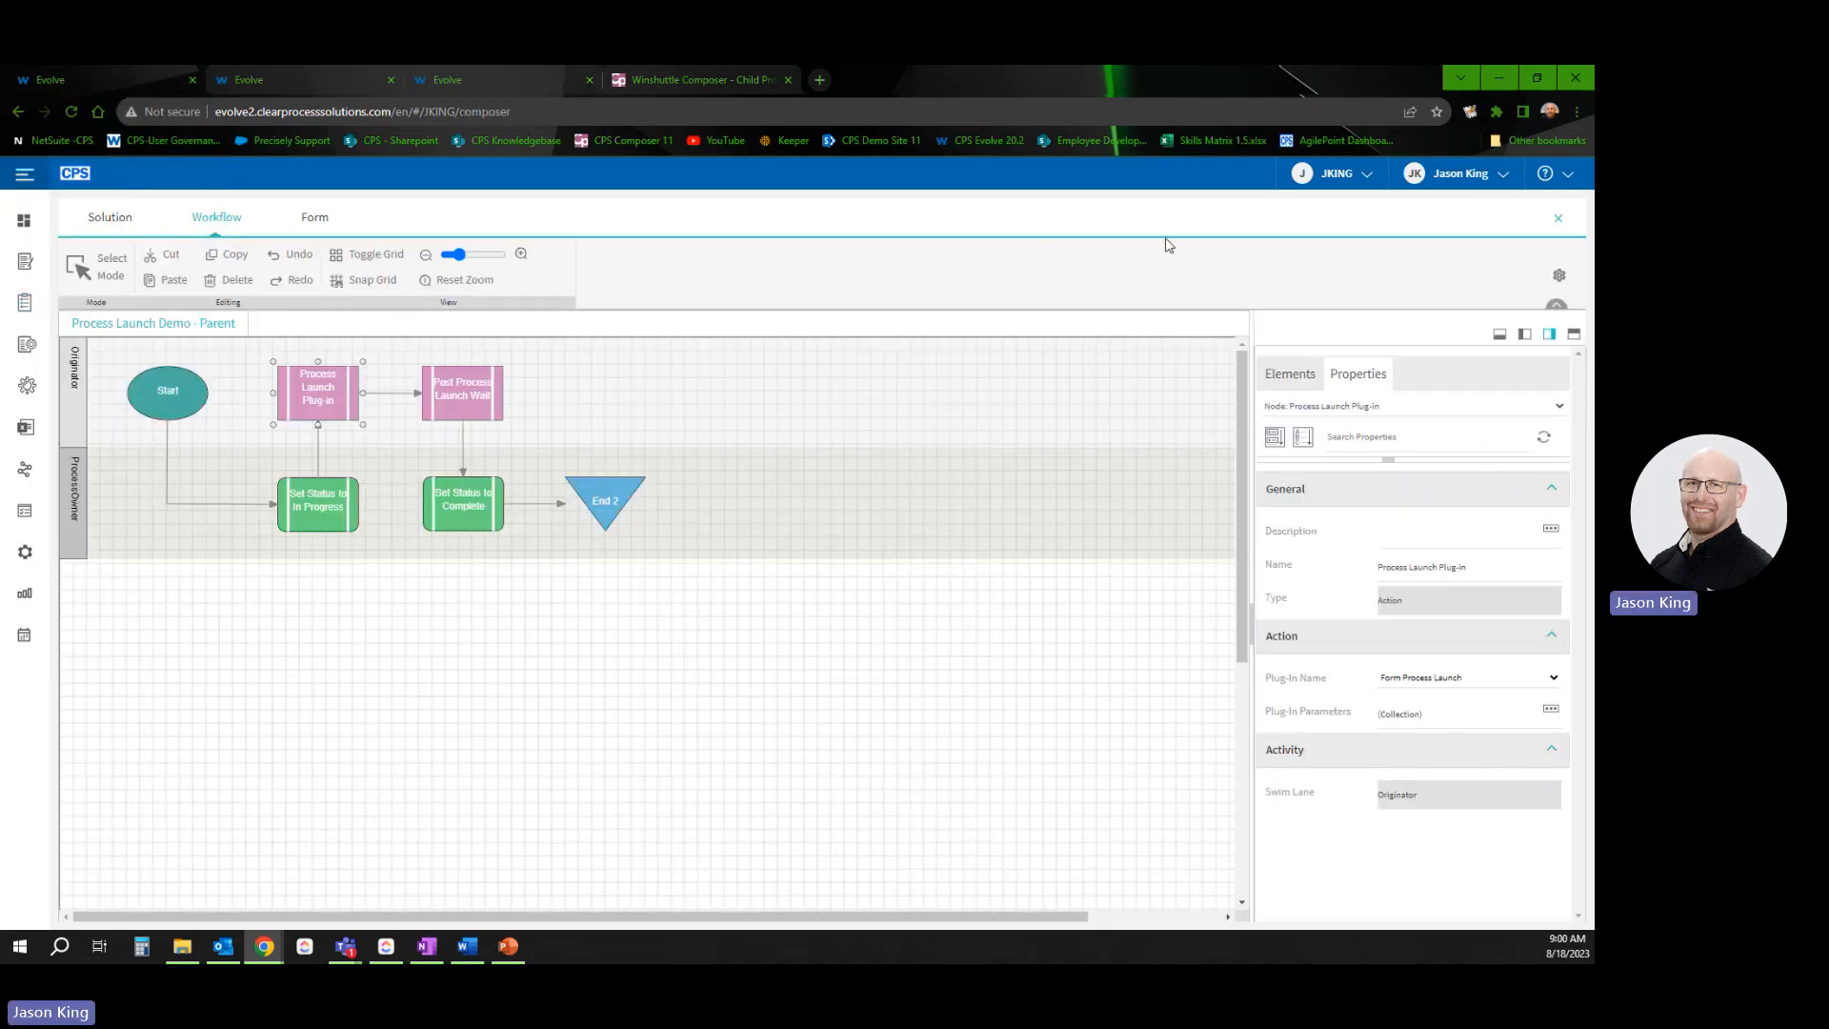
{"action": "left_click", "coordinate": [316, 218]}
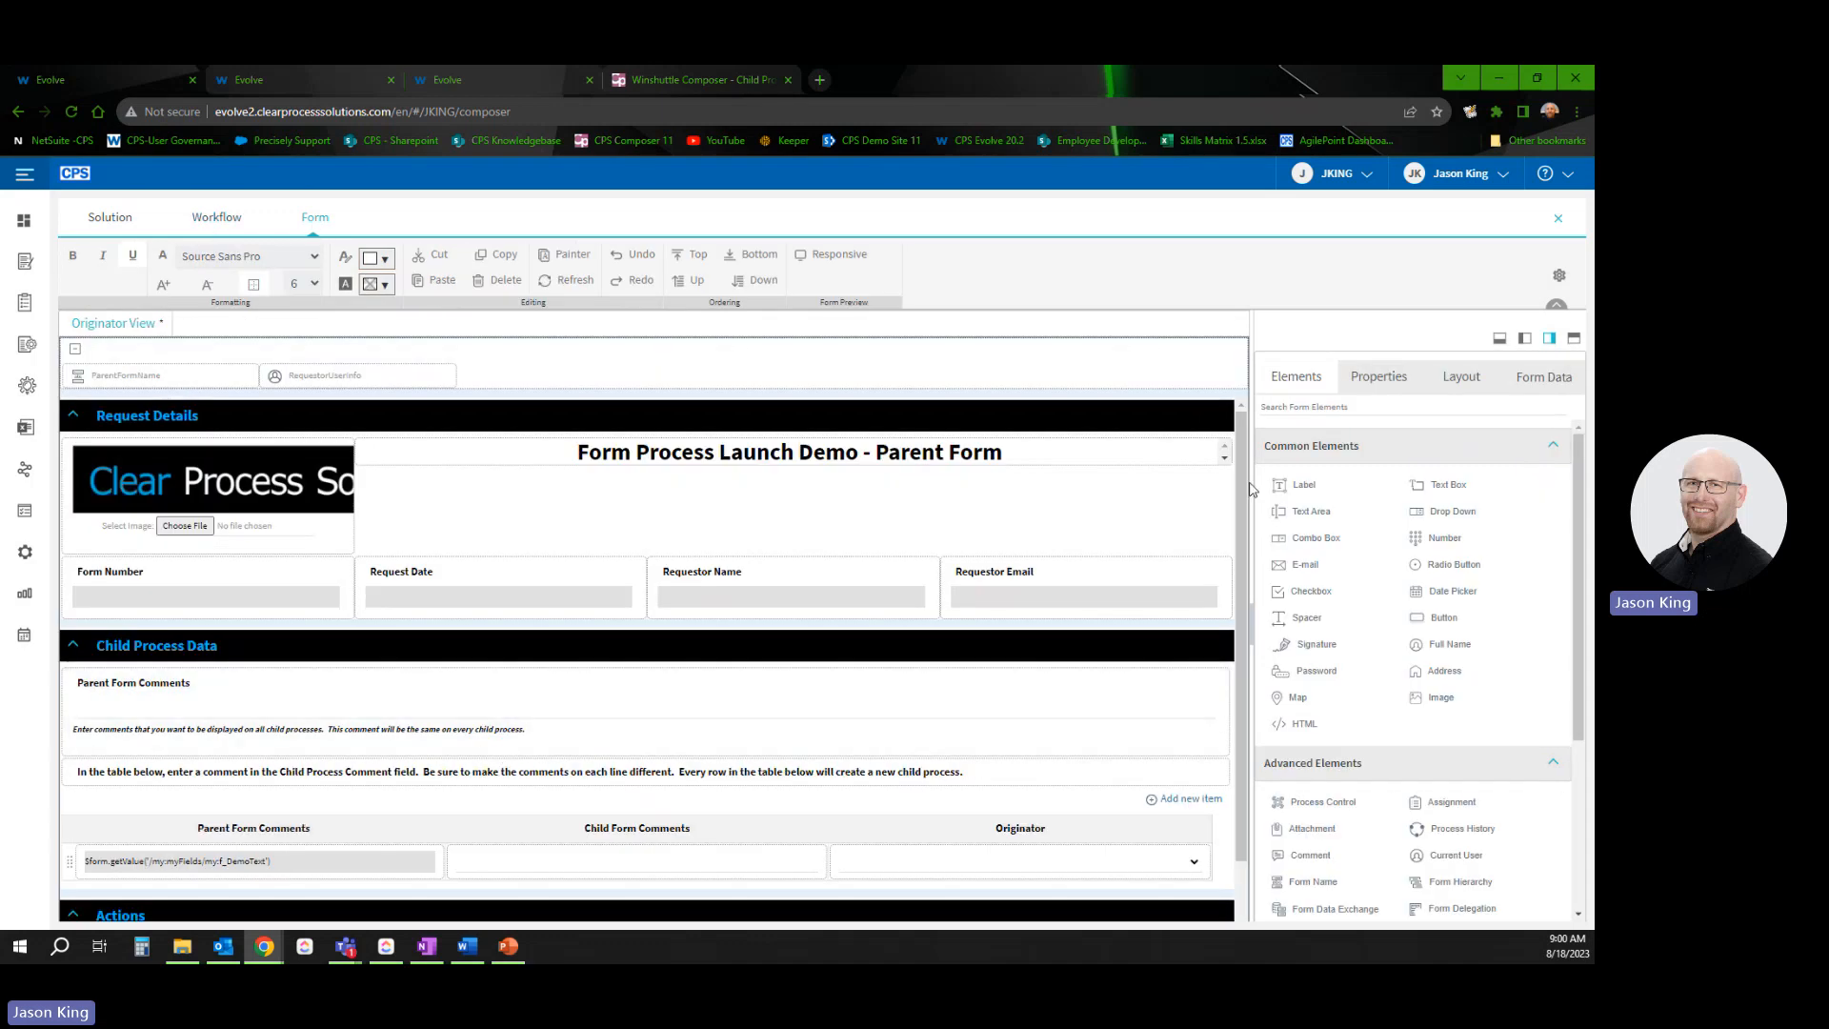
{"action": "left_click_drag", "start_coordinate": [1258, 481], "coordinate": [1337, 486]}
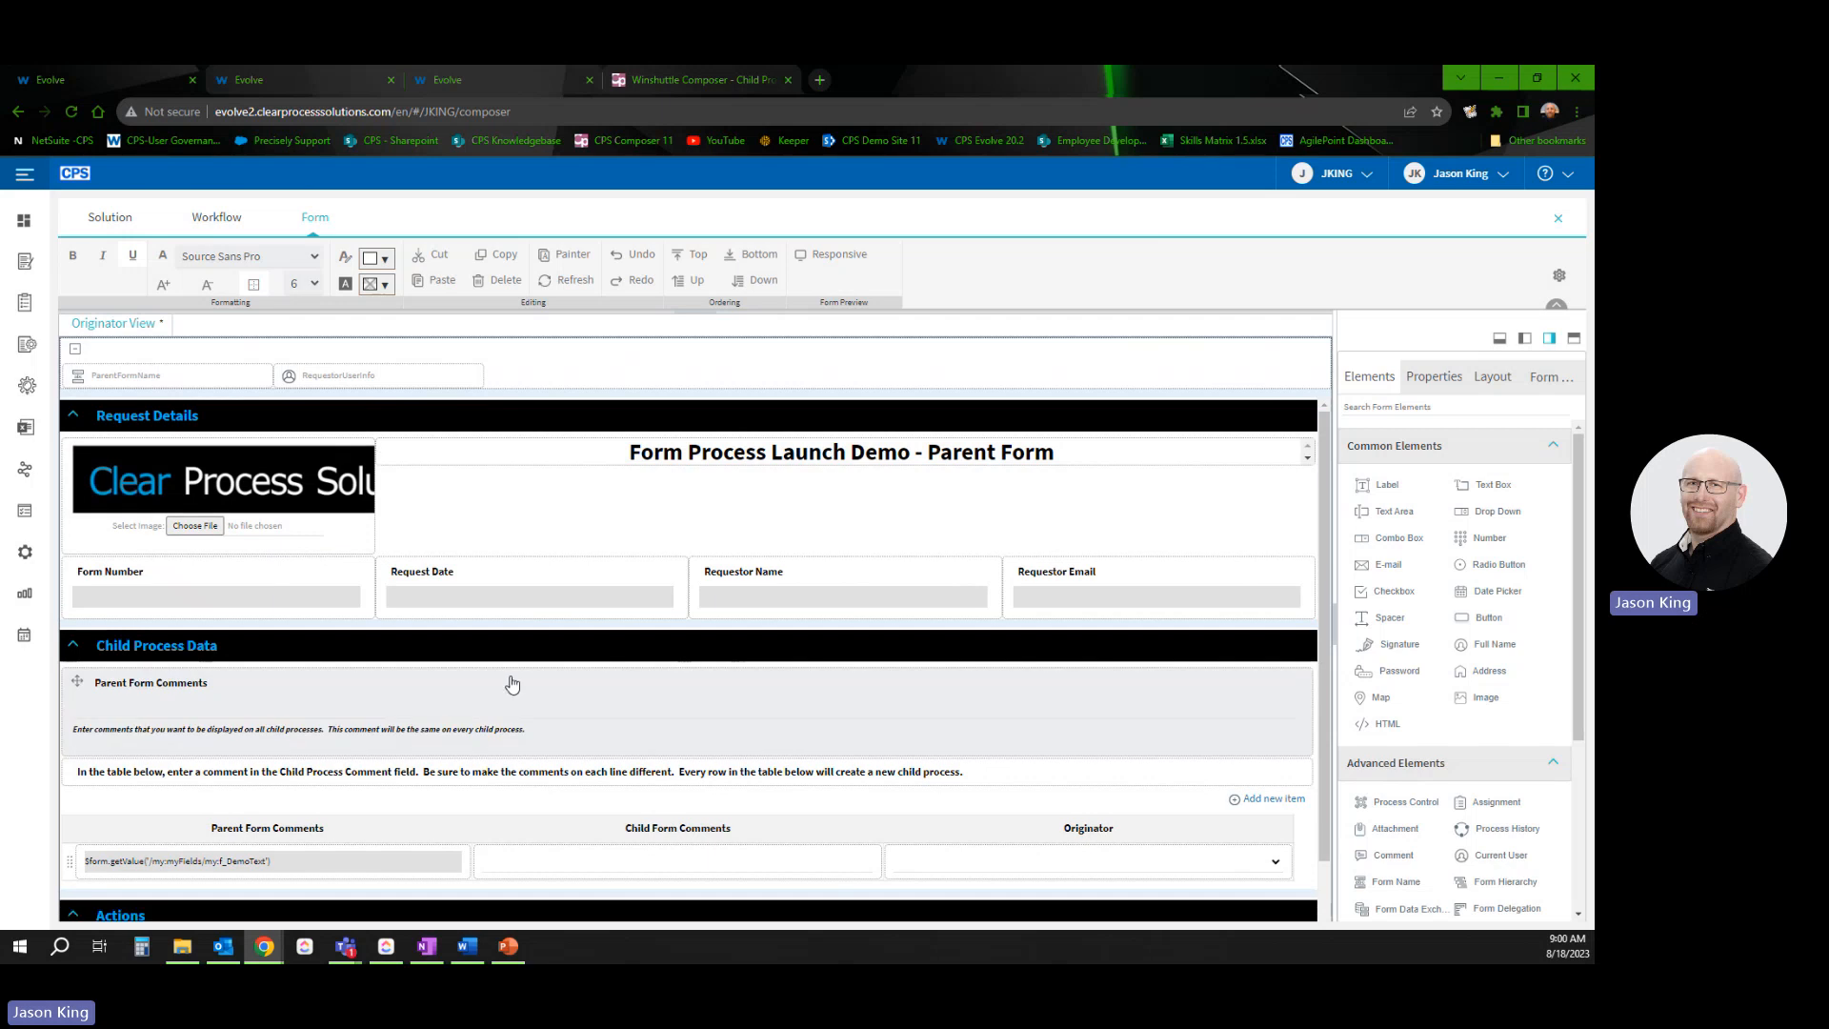
{"action": "scroll", "coordinate": [499, 686], "scroll_direction": "down", "scroll_amount": 1}
{"action": "scroll", "coordinate": [500, 686], "scroll_direction": "down", "scroll_amount": 1}
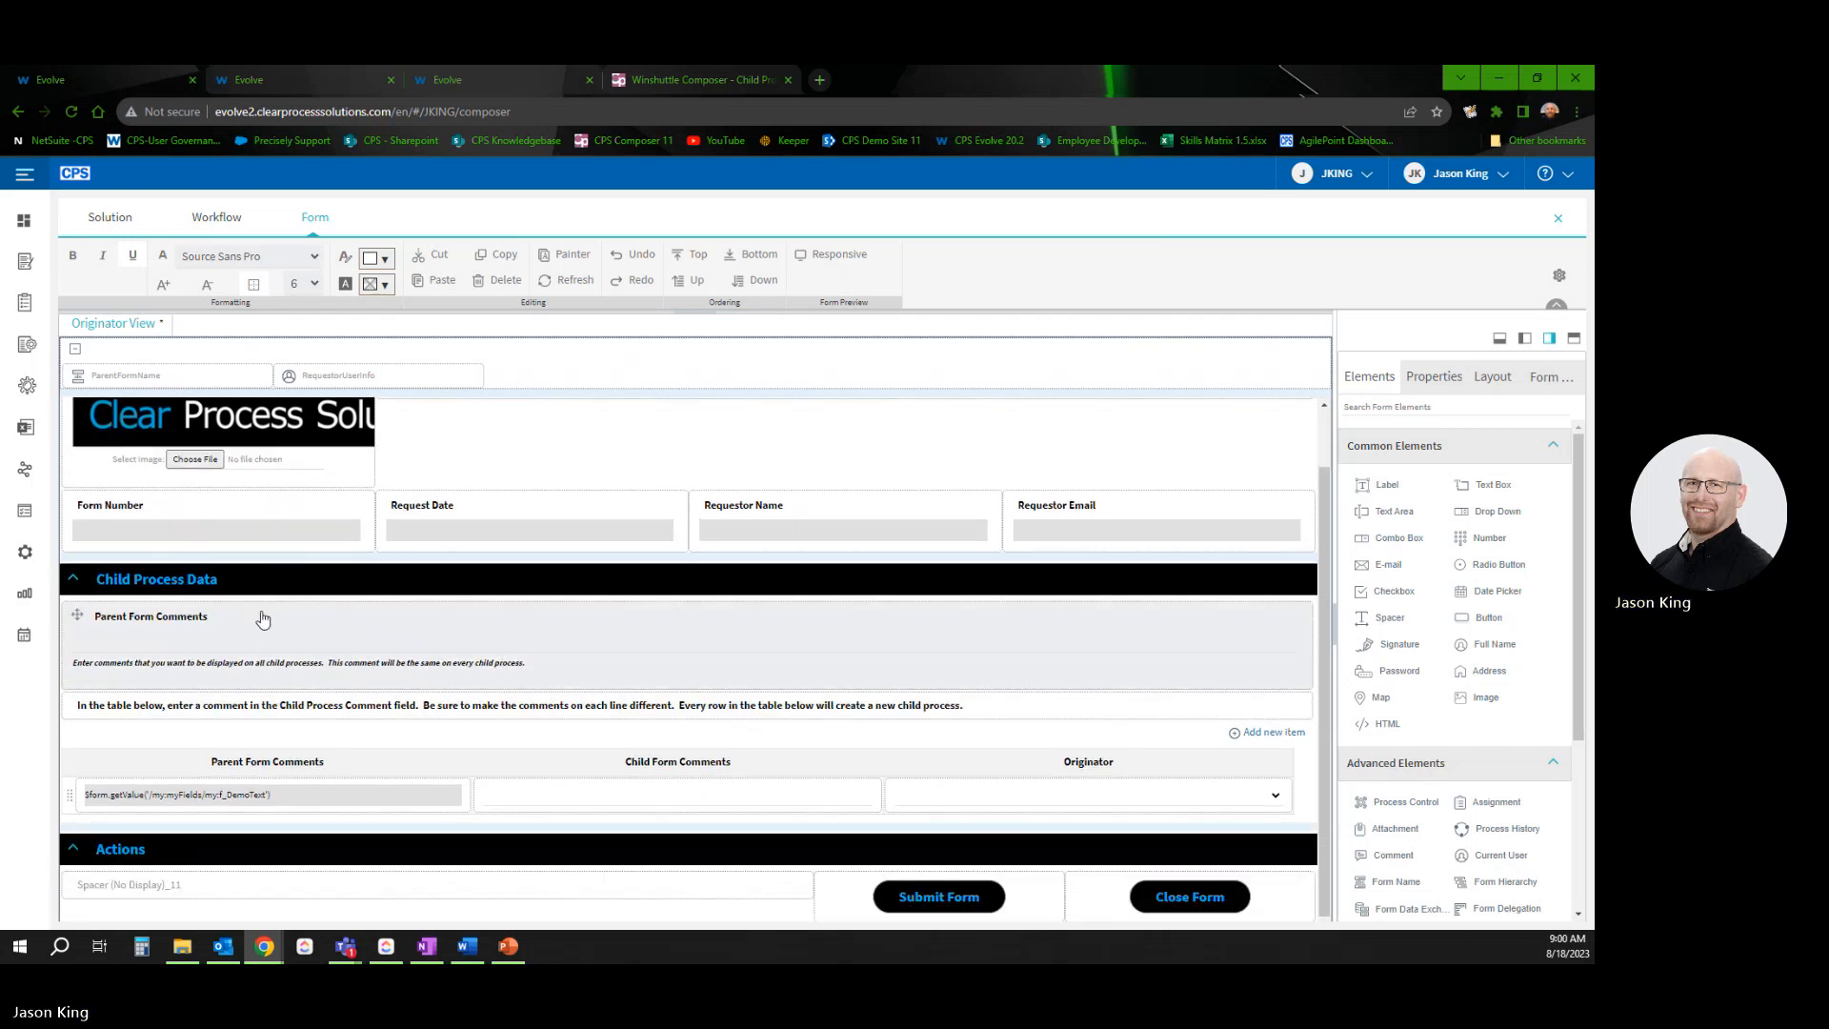
{"action": "scroll", "coordinate": [486, 735], "scroll_direction": "up", "scroll_amount": 2}
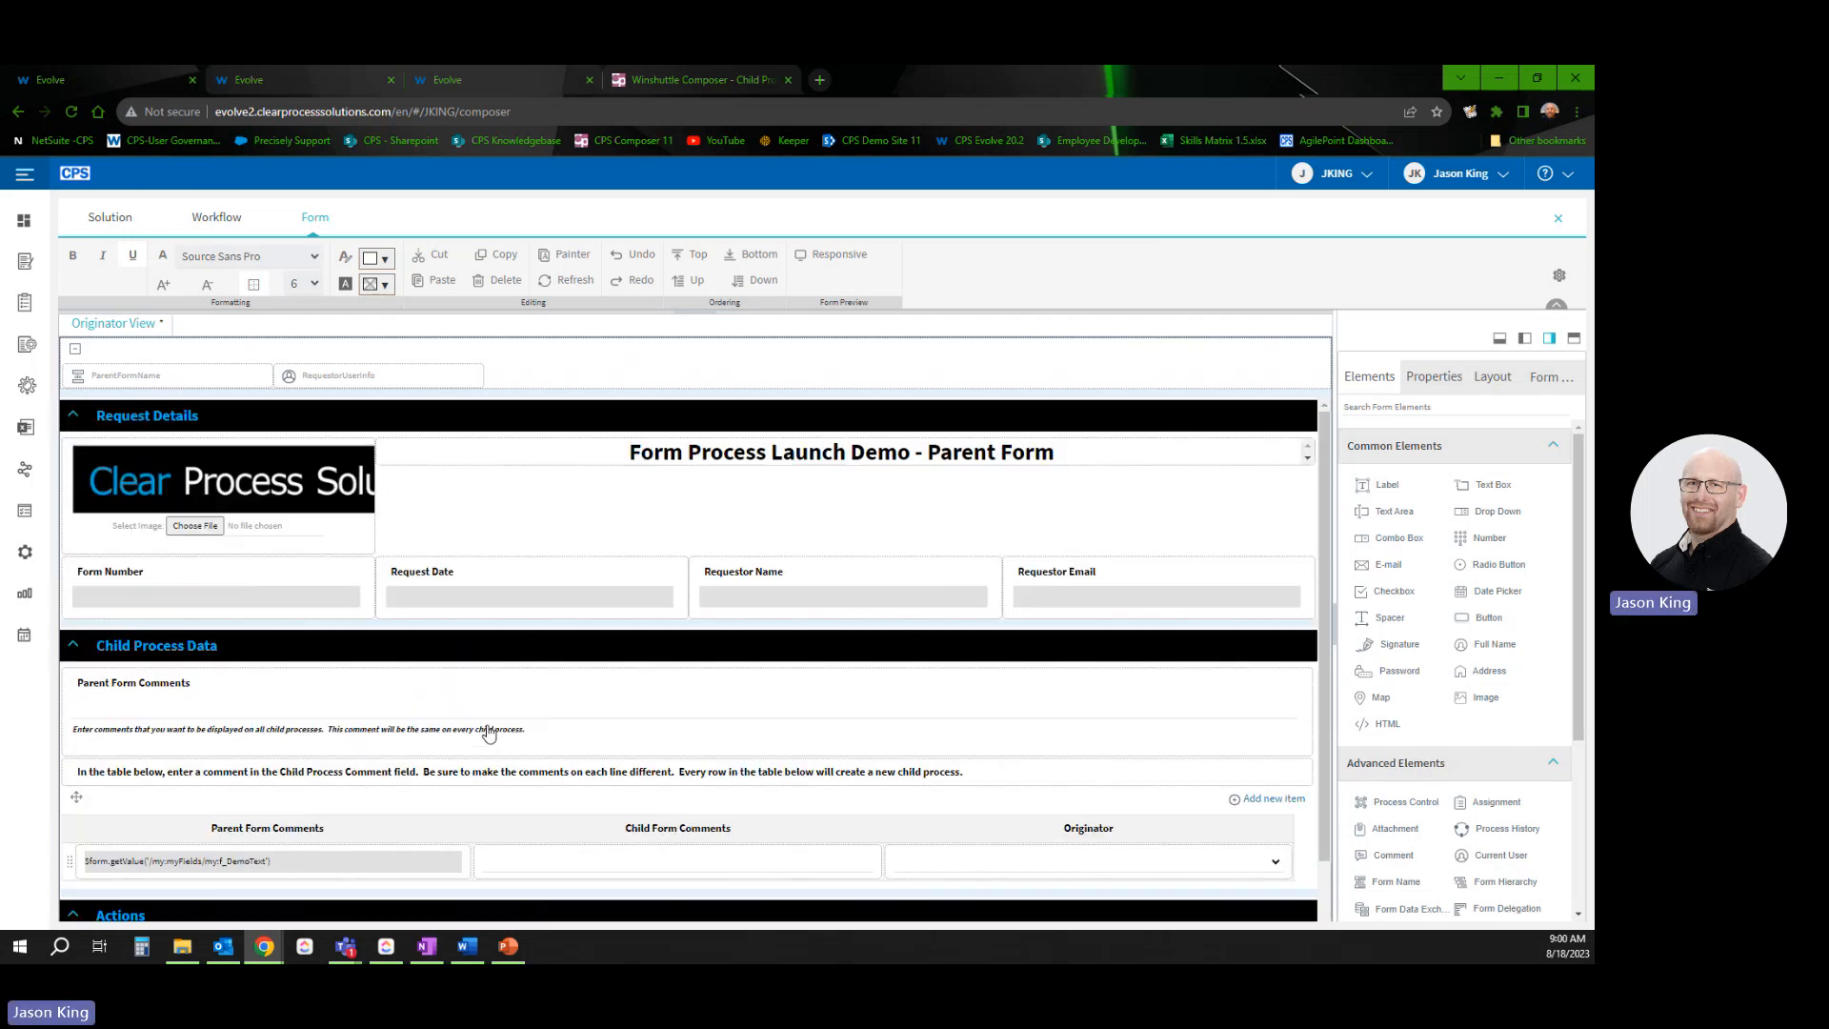
Go to the parent workflow and review the properties of its status, Process Launch Plug-in and Post Process Launch Wait nodes
{"action": "left_click", "coordinate": [216, 221]}
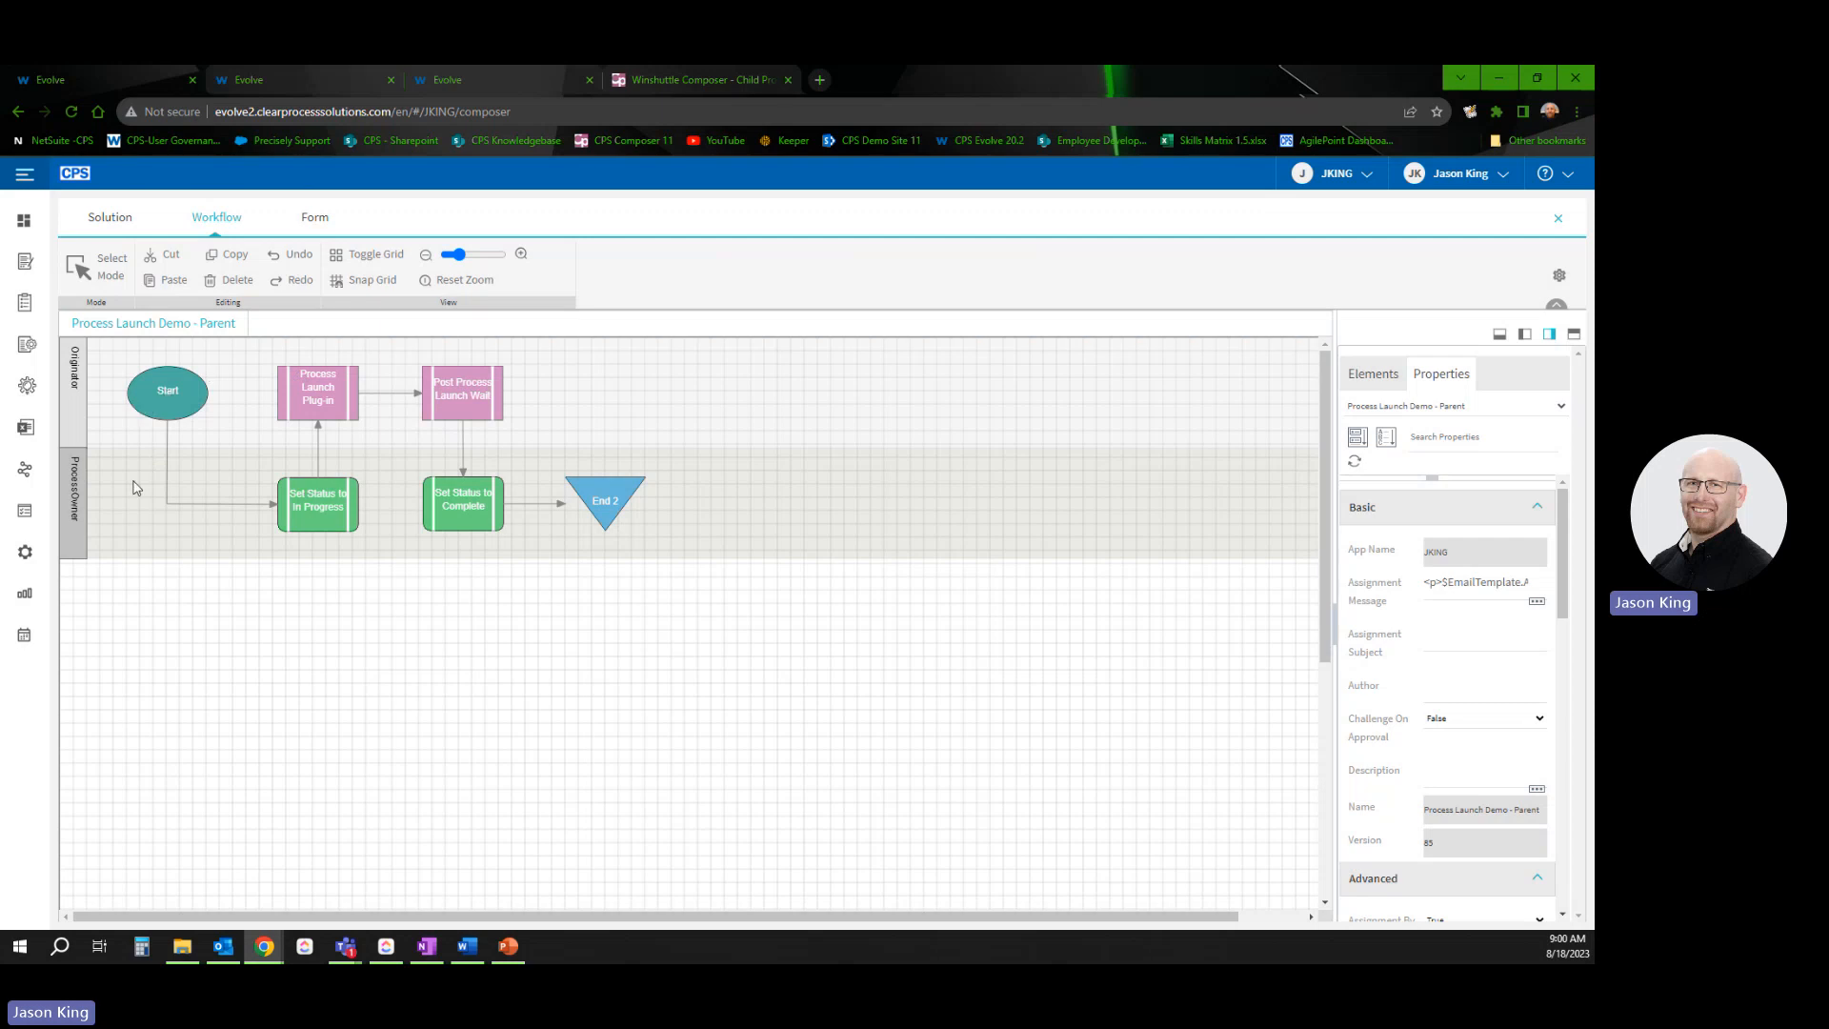
{"action": "left_click", "coordinate": [310, 515]}
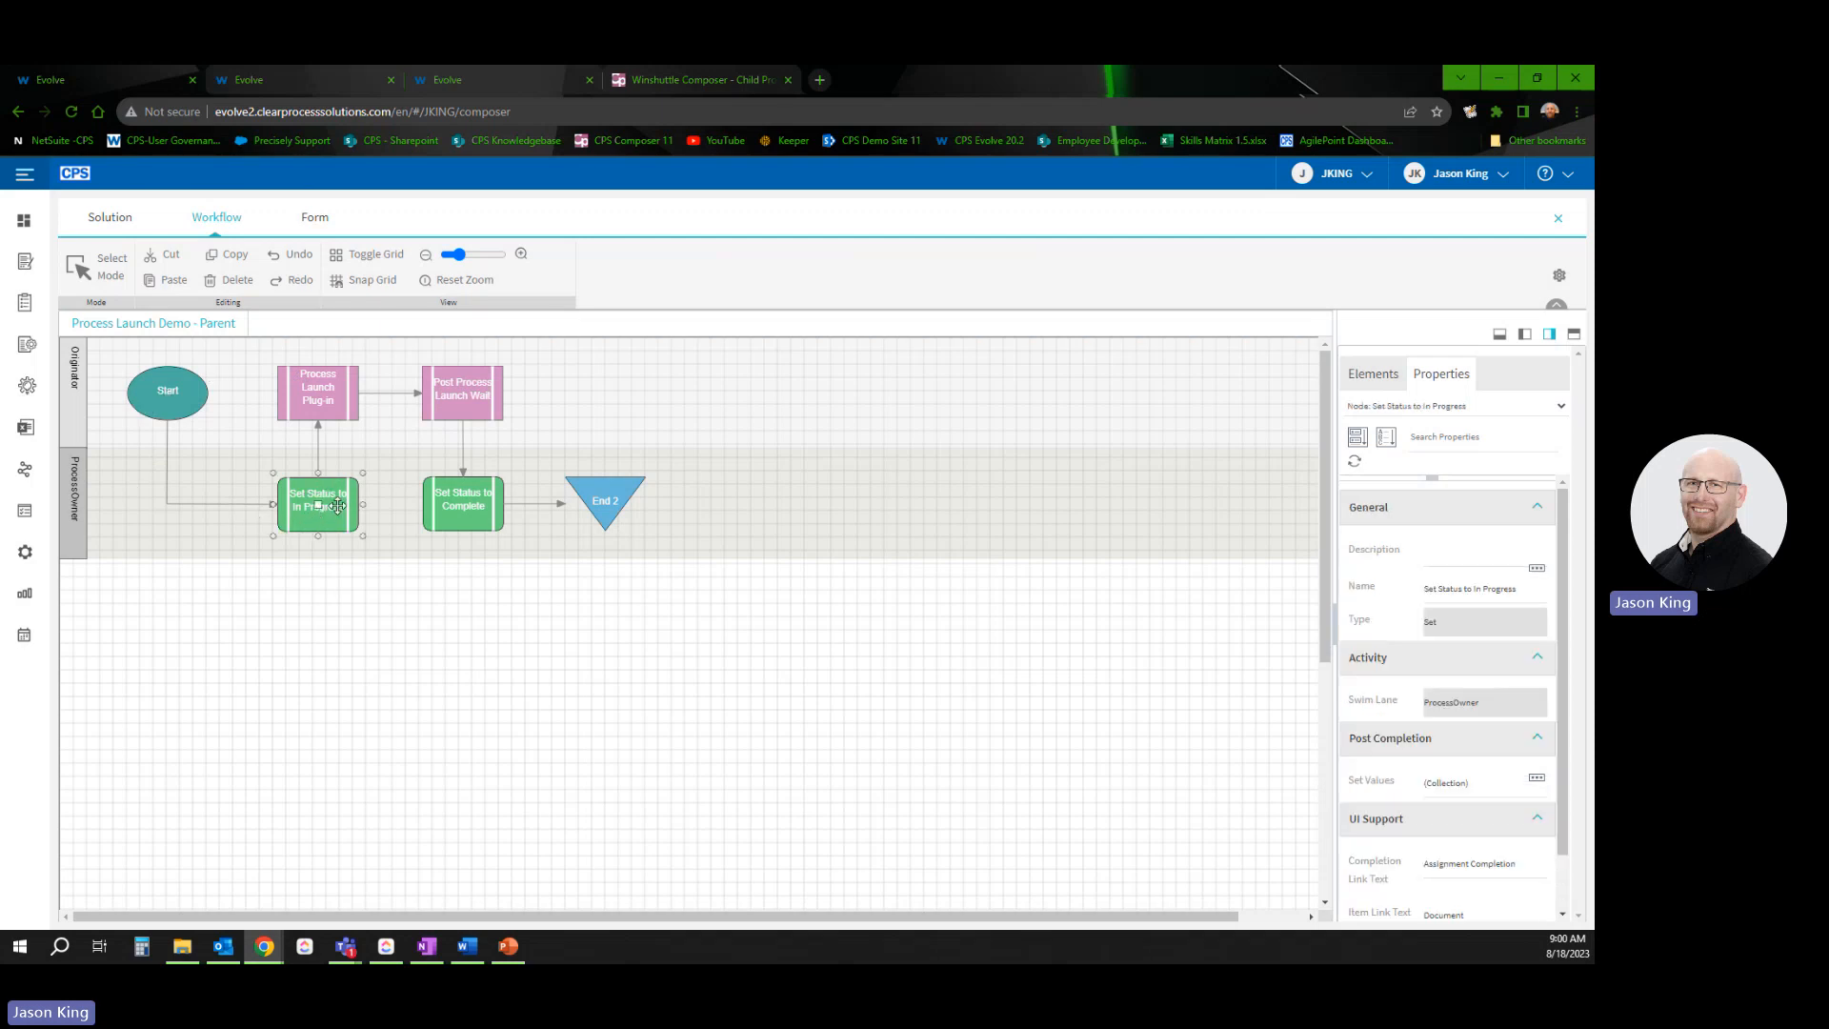
{"action": "left_click", "coordinate": [486, 520]}
{"action": "left_click", "coordinate": [294, 387]}
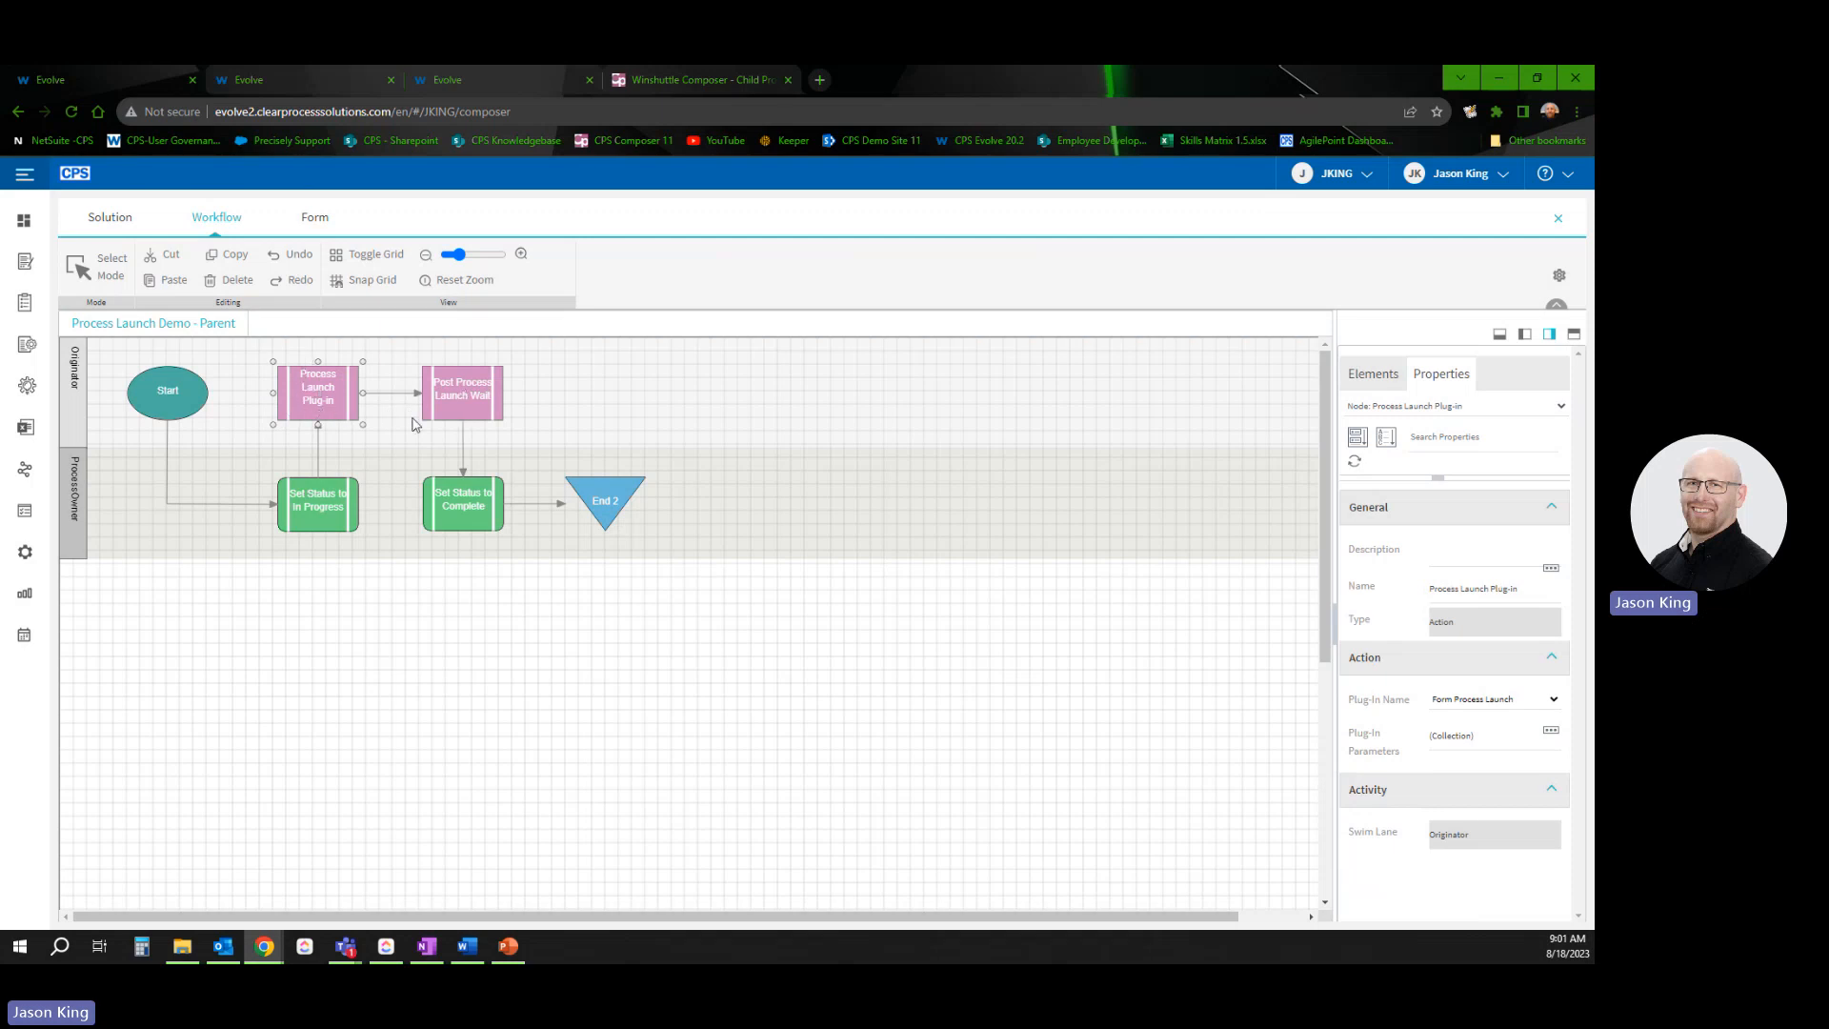
{"action": "left_click", "coordinate": [442, 410]}
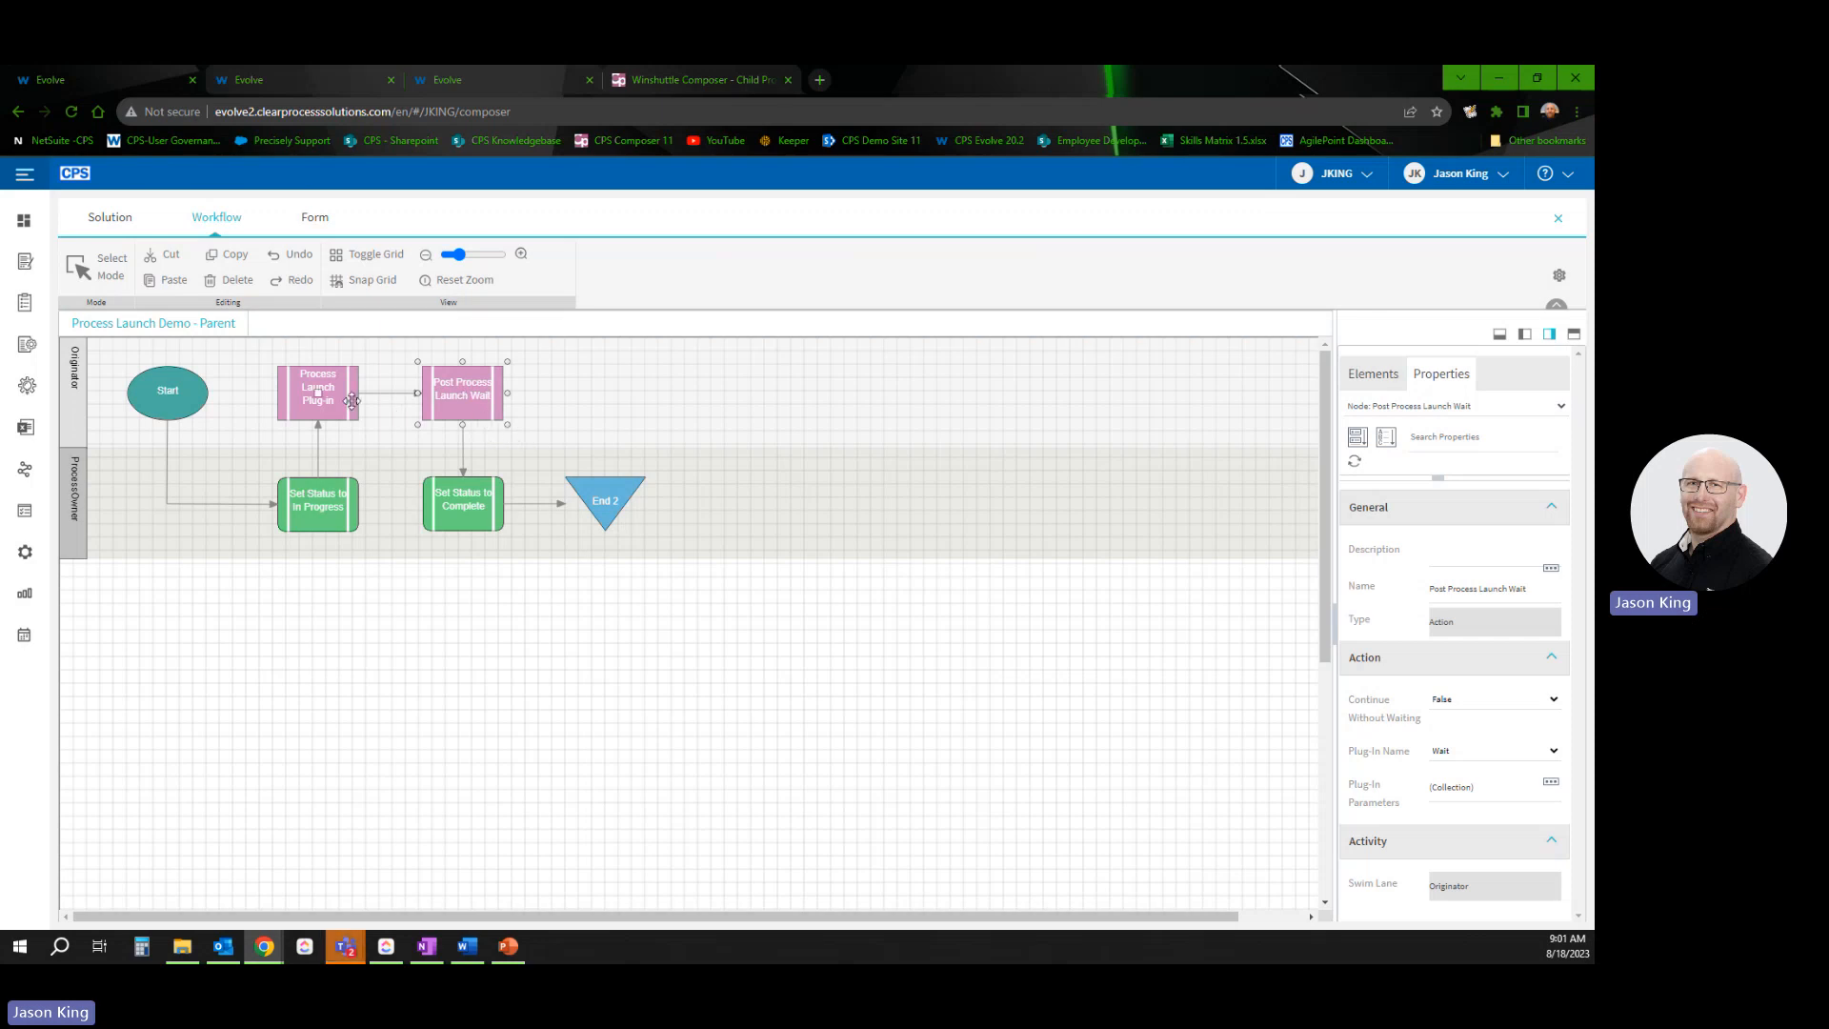
Open the Process Launch Plug-in node's plug-in parameters, enlarge the dialog, and examine the swimlane resolver and field mapping settings
{"action": "left_click", "coordinate": [324, 391]}
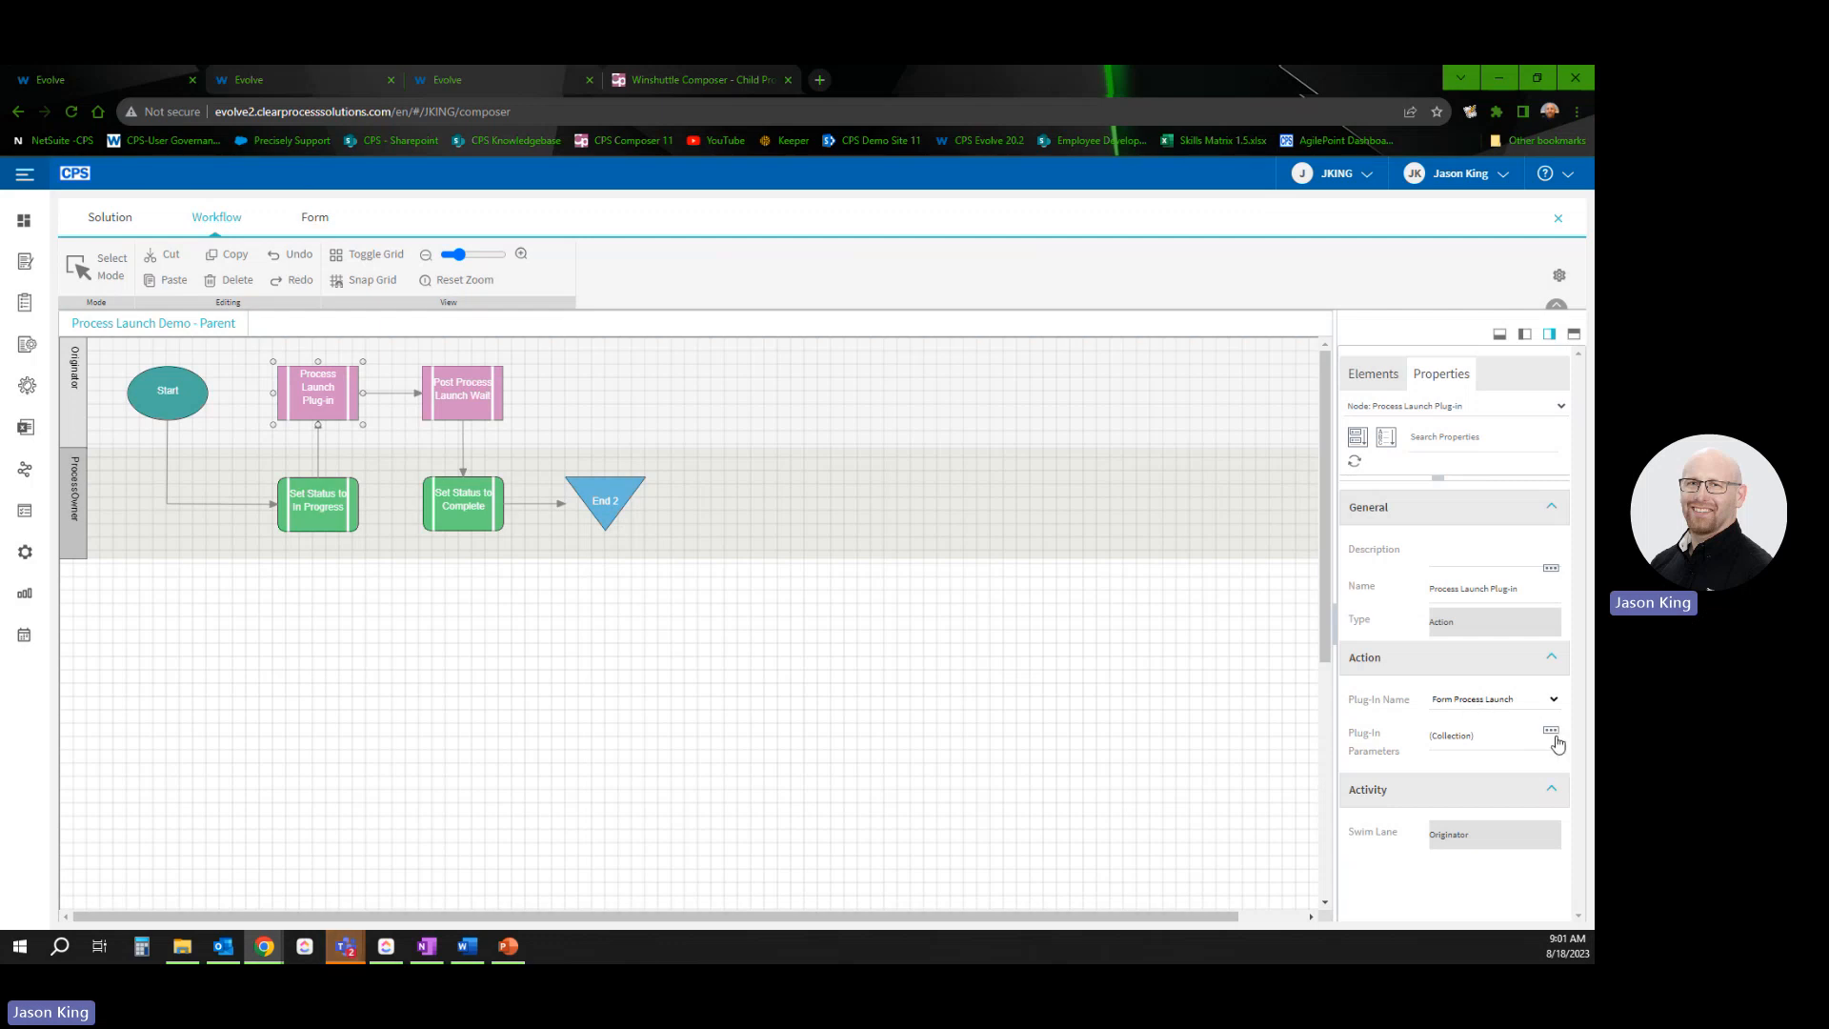
{"action": "left_click", "coordinate": [1551, 736]}
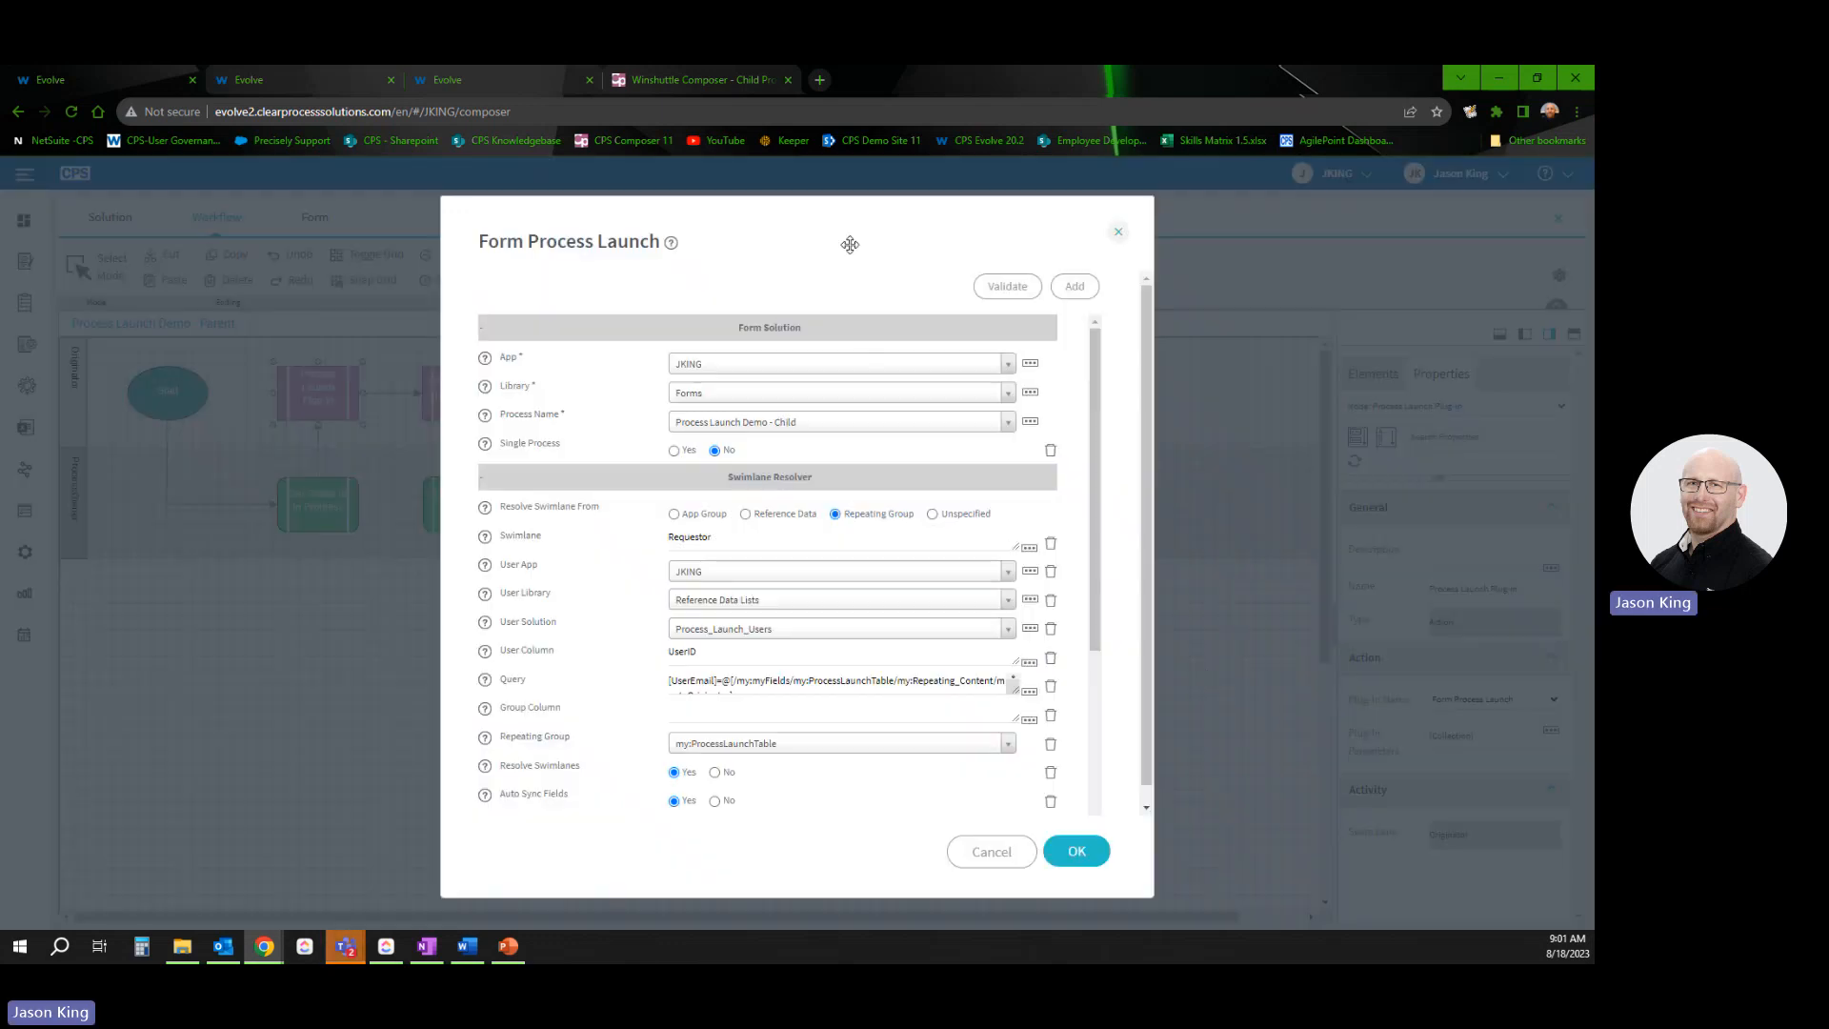
{"action": "left_click_drag", "start_coordinate": [849, 245], "coordinate": [743, 198]}
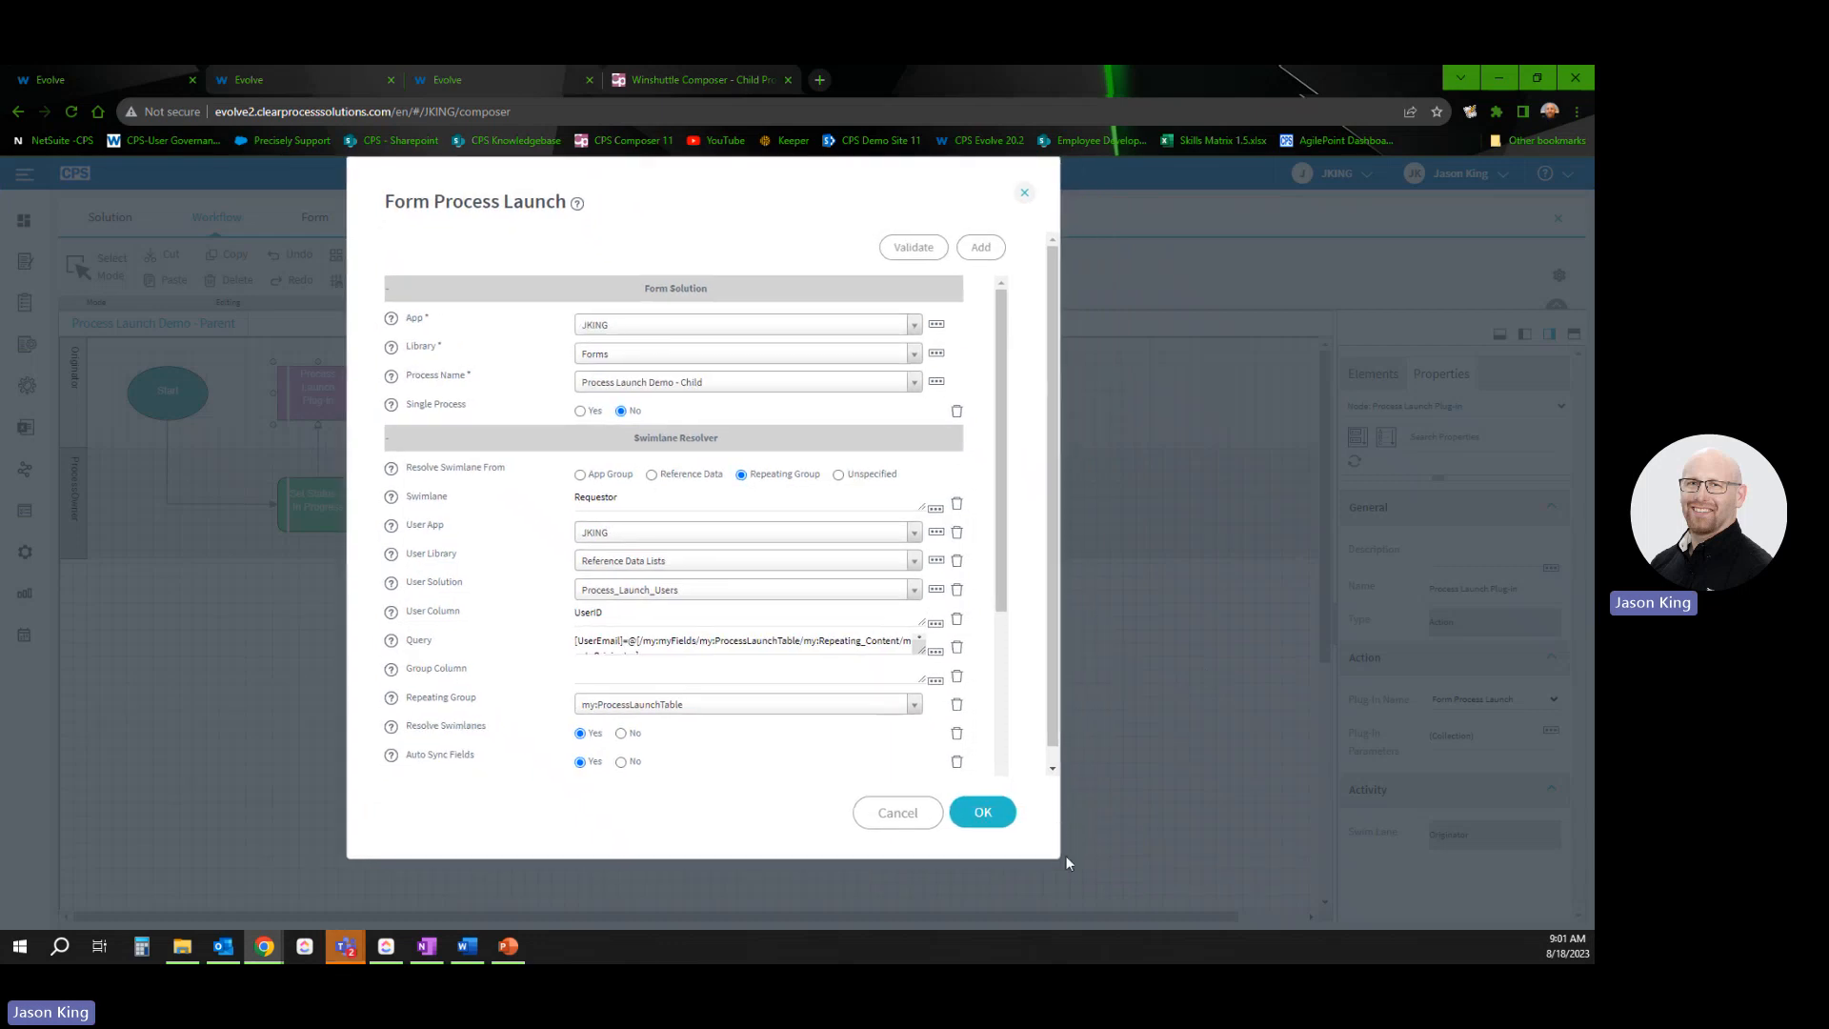
{"action": "left_click_drag", "start_coordinate": [1063, 860], "coordinate": [1233, 930]}
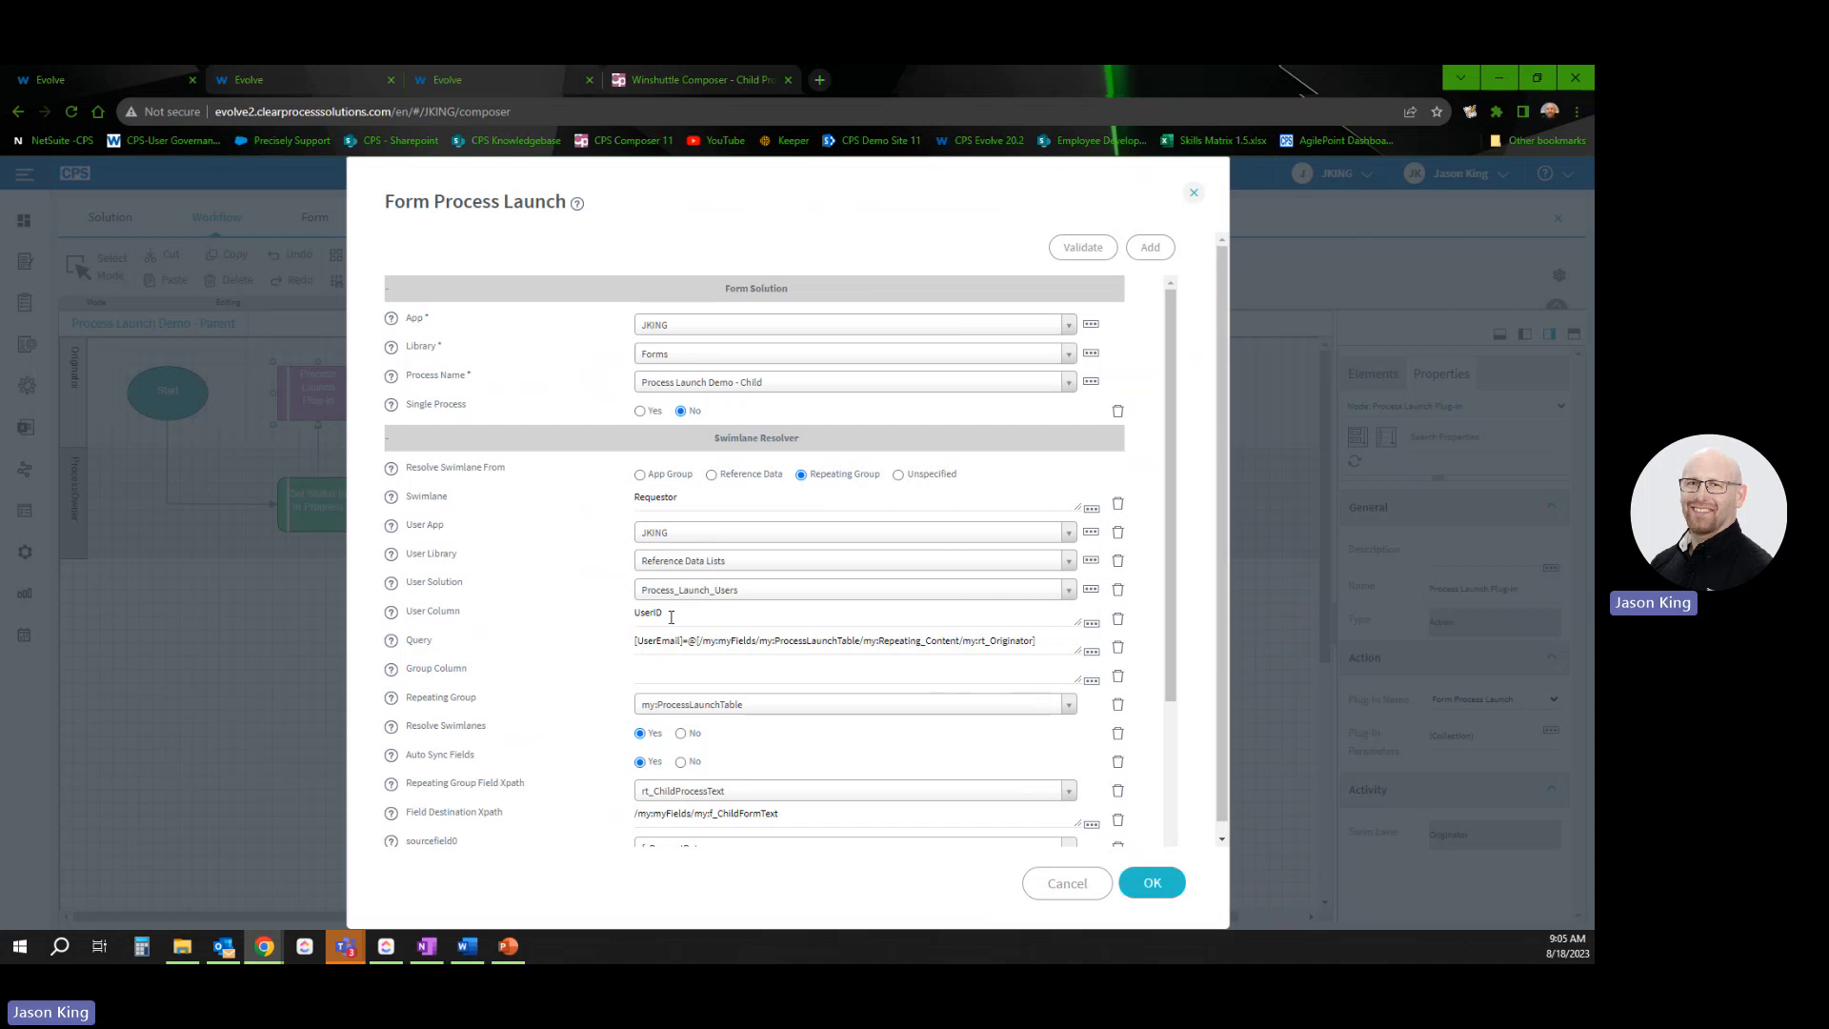
{"action": "left_click_drag", "start_coordinate": [669, 615], "coordinate": [630, 620]}
{"action": "left_click_drag", "start_coordinate": [636, 640], "coordinate": [675, 610]}
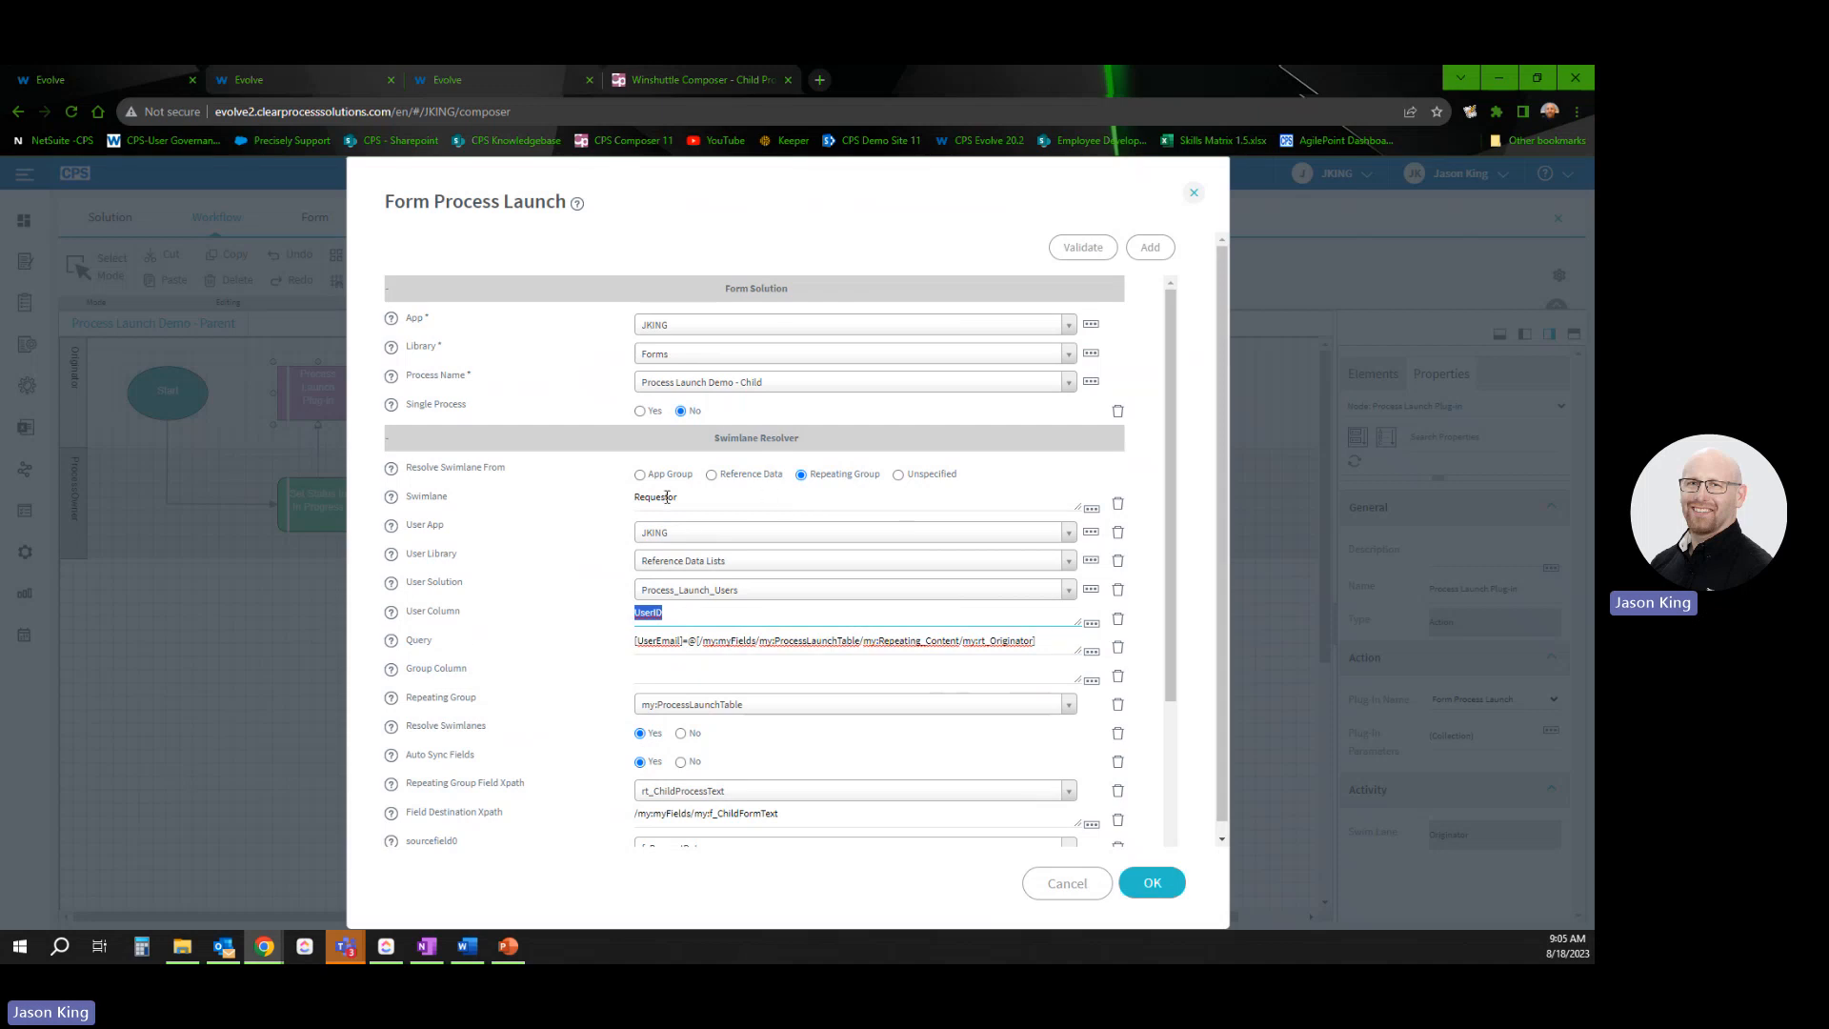
{"action": "left_click_drag", "start_coordinate": [698, 500], "coordinate": [623, 498]}
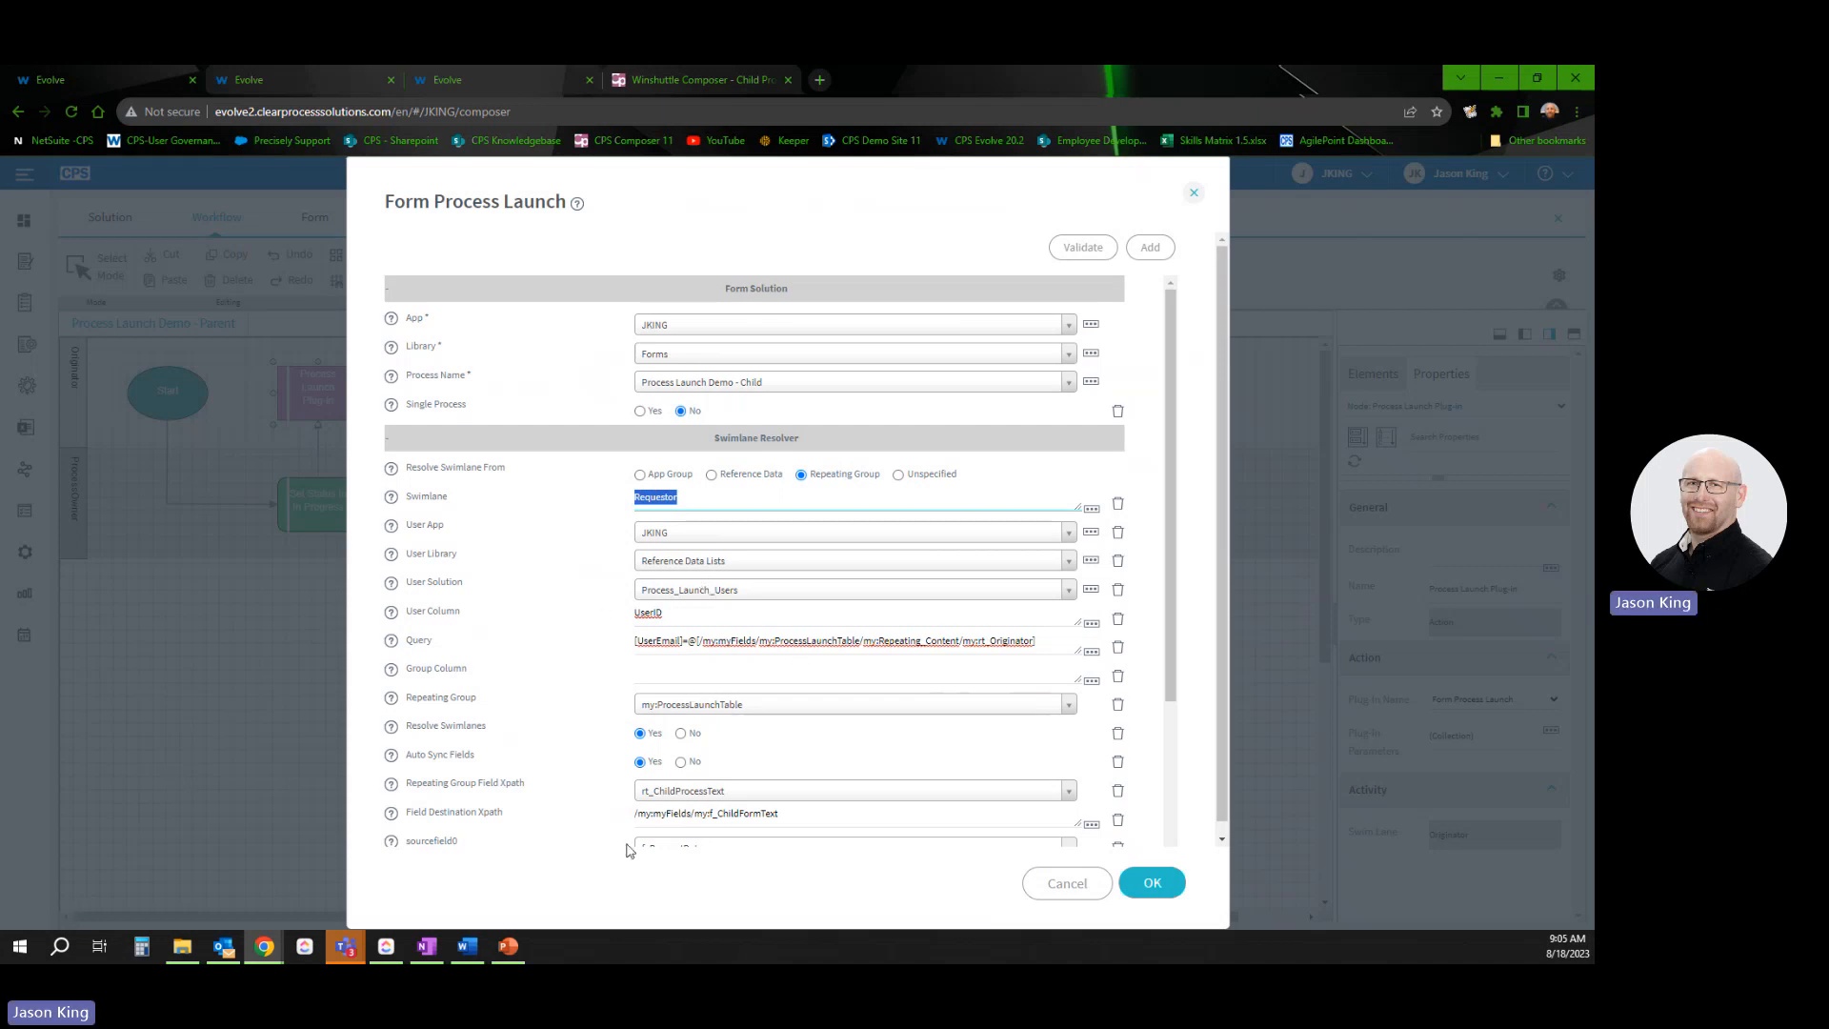
{"action": "scroll", "coordinate": [839, 740], "scroll_direction": "down", "scroll_amount": 2}
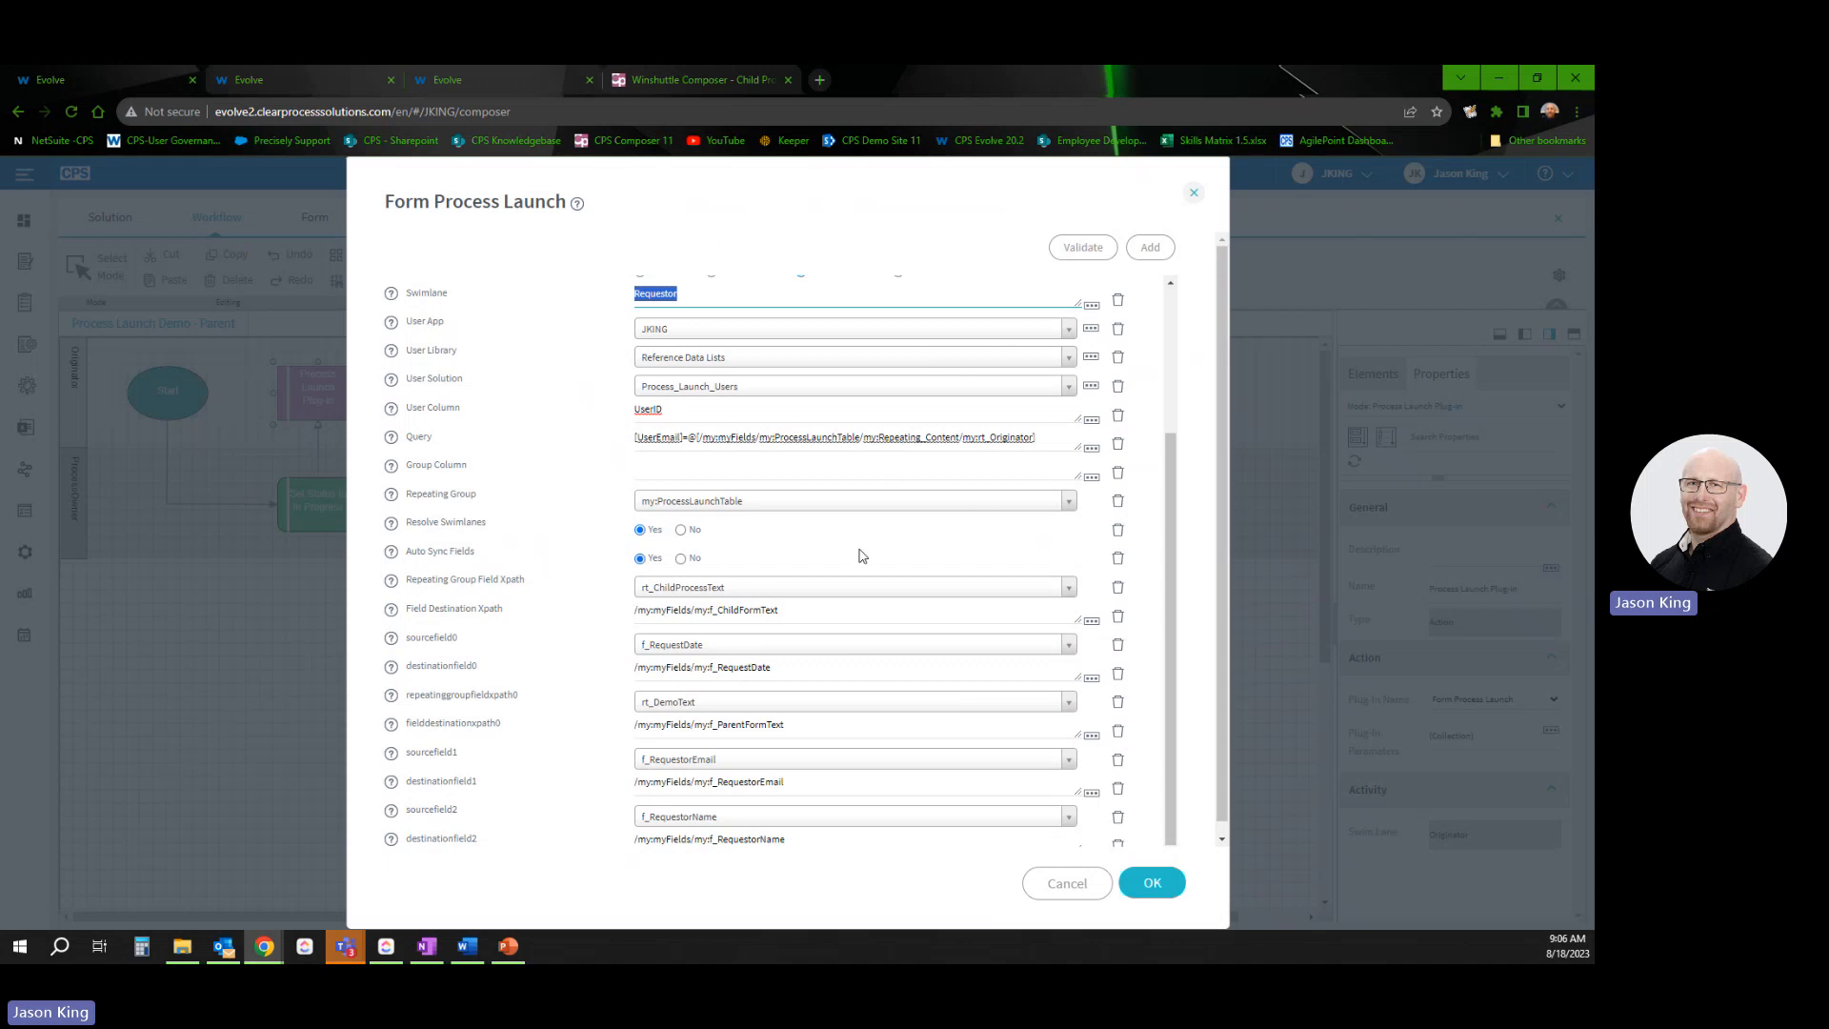
Close the Form Process Launch parameters without saving and review the properties of the Post Process Launch Wait node
{"action": "scroll", "coordinate": [776, 595], "scroll_direction": "up", "scroll_amount": 2}
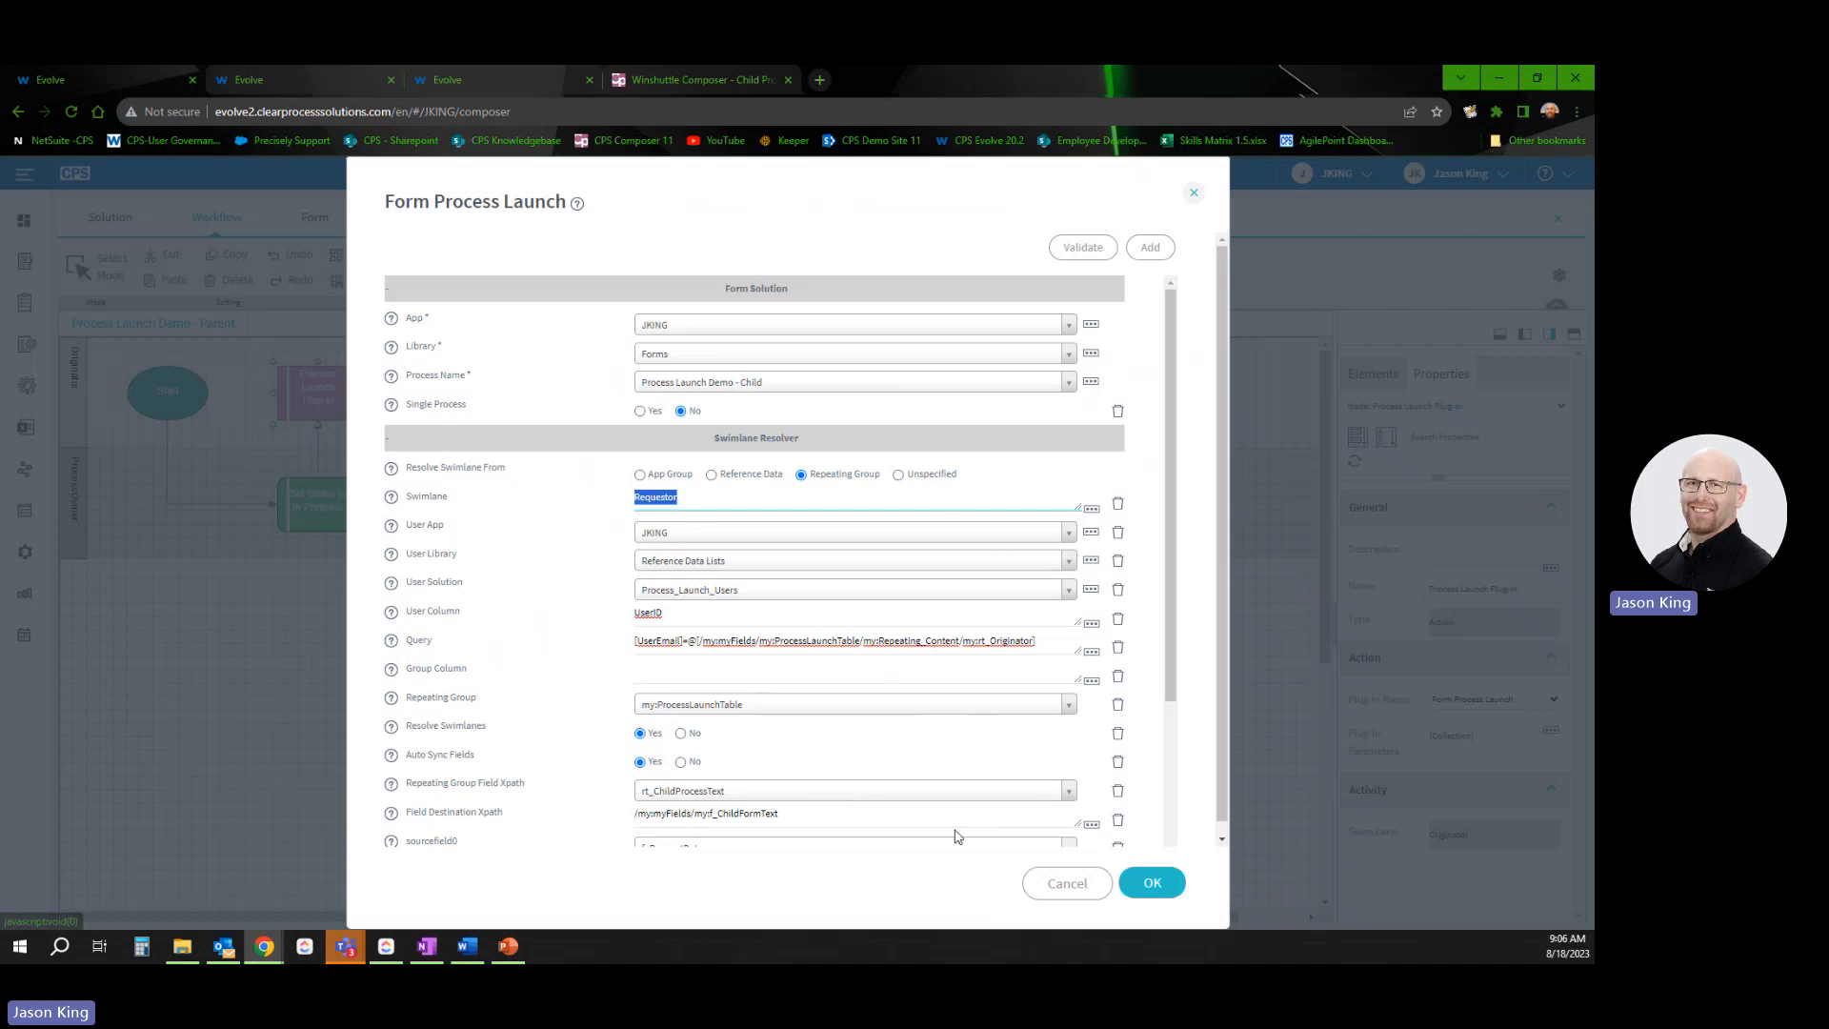
{"action": "left_click", "coordinate": [1068, 887]}
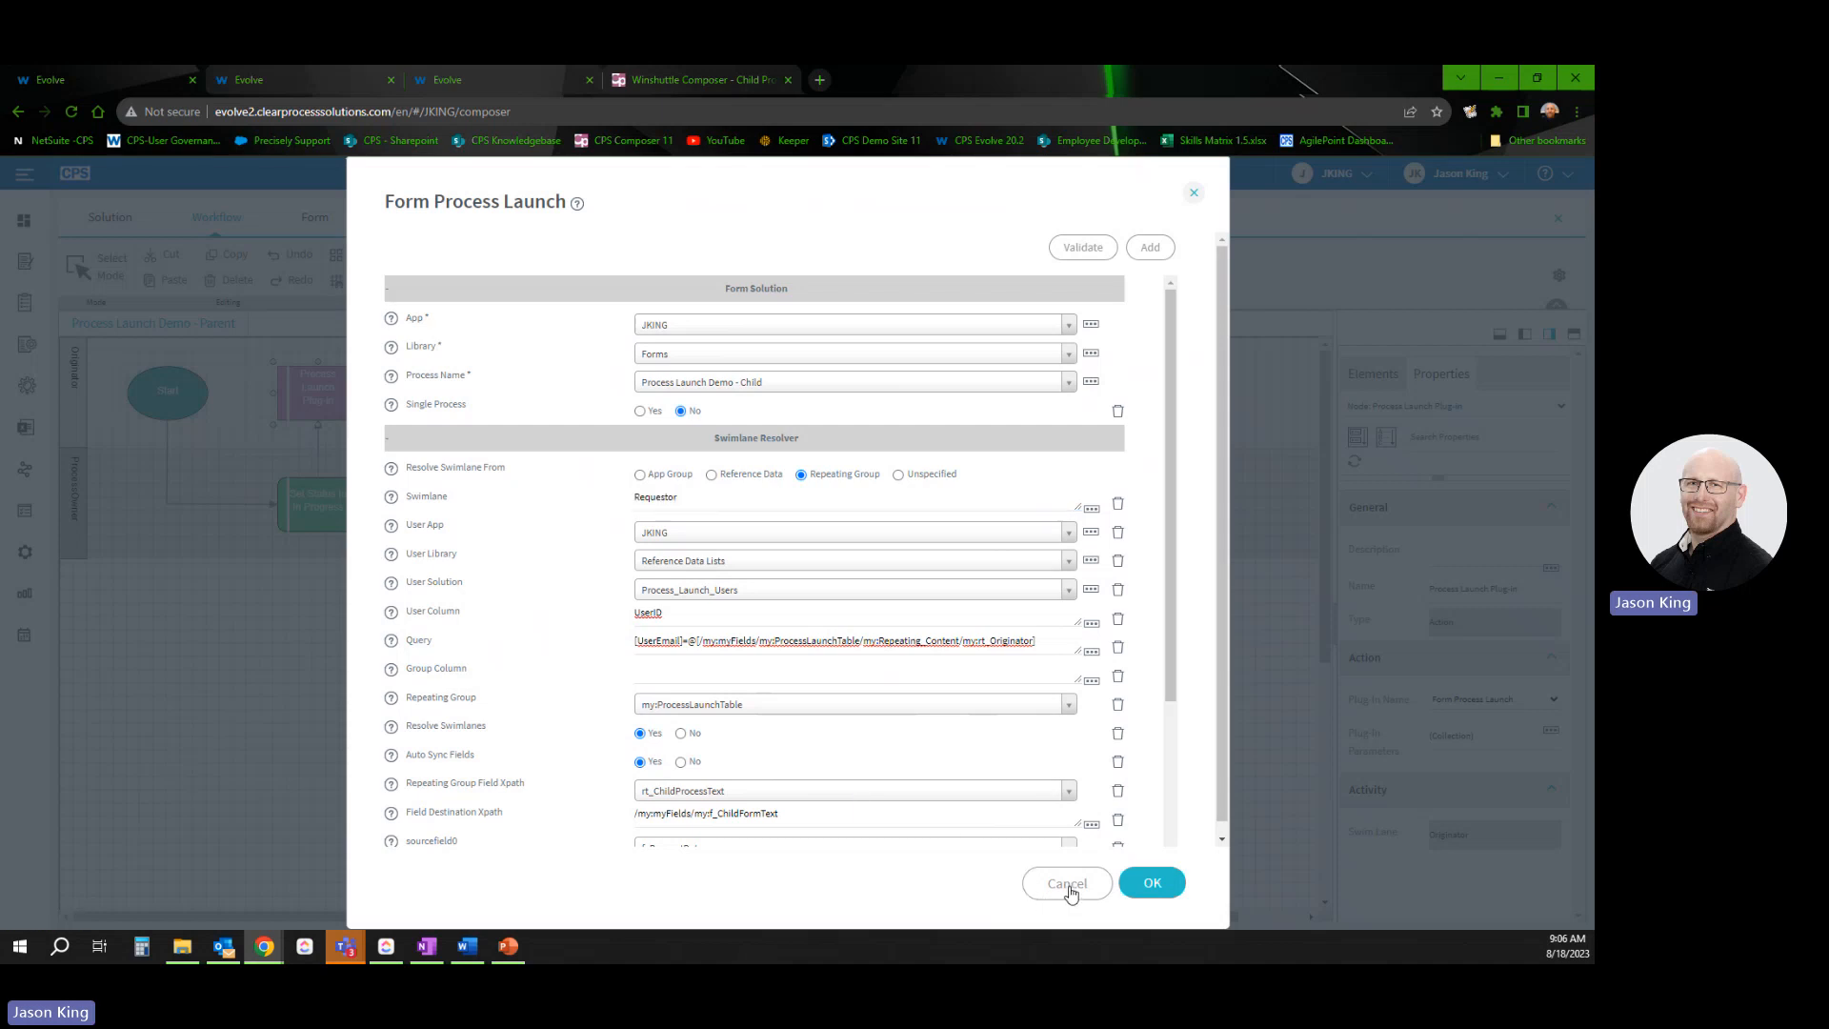
{"action": "left_click", "coordinate": [1069, 885]}
{"action": "left_click", "coordinate": [444, 402]}
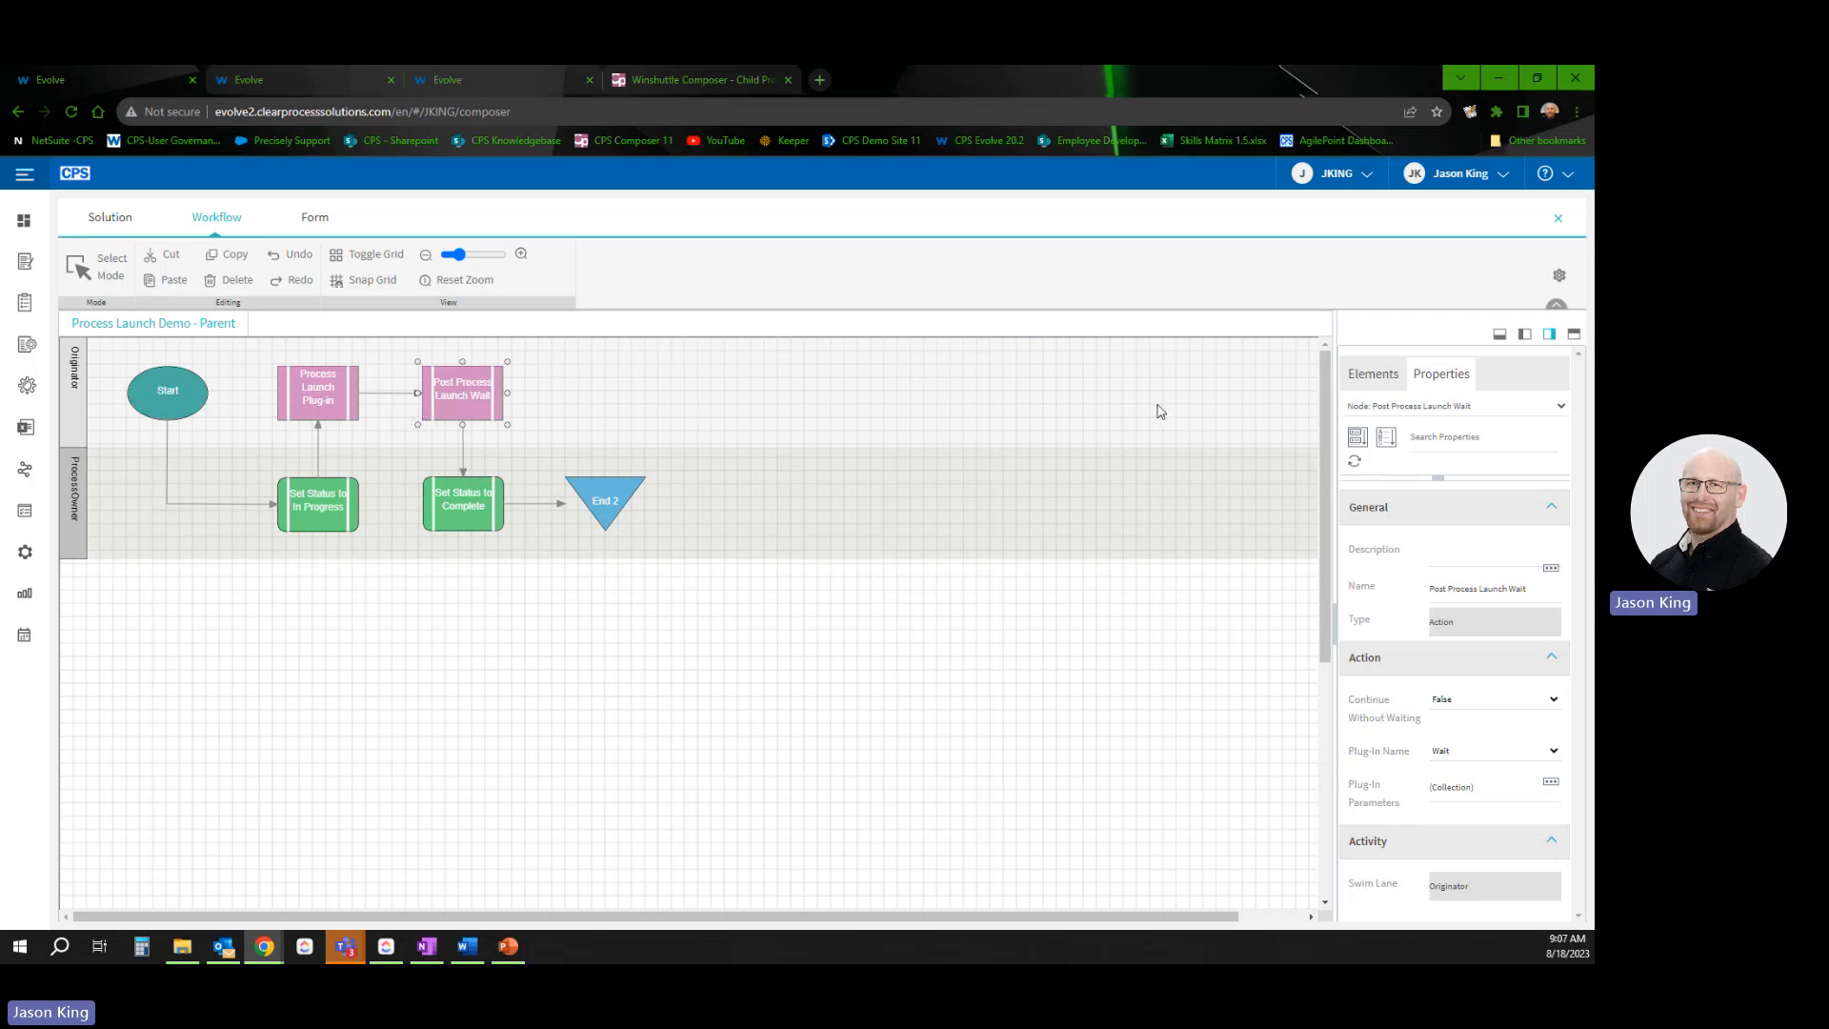
Switch to the child solution and examine its Pre Launch Wait node and the form's ChildFormName element properties
{"action": "left_click", "coordinate": [483, 79]}
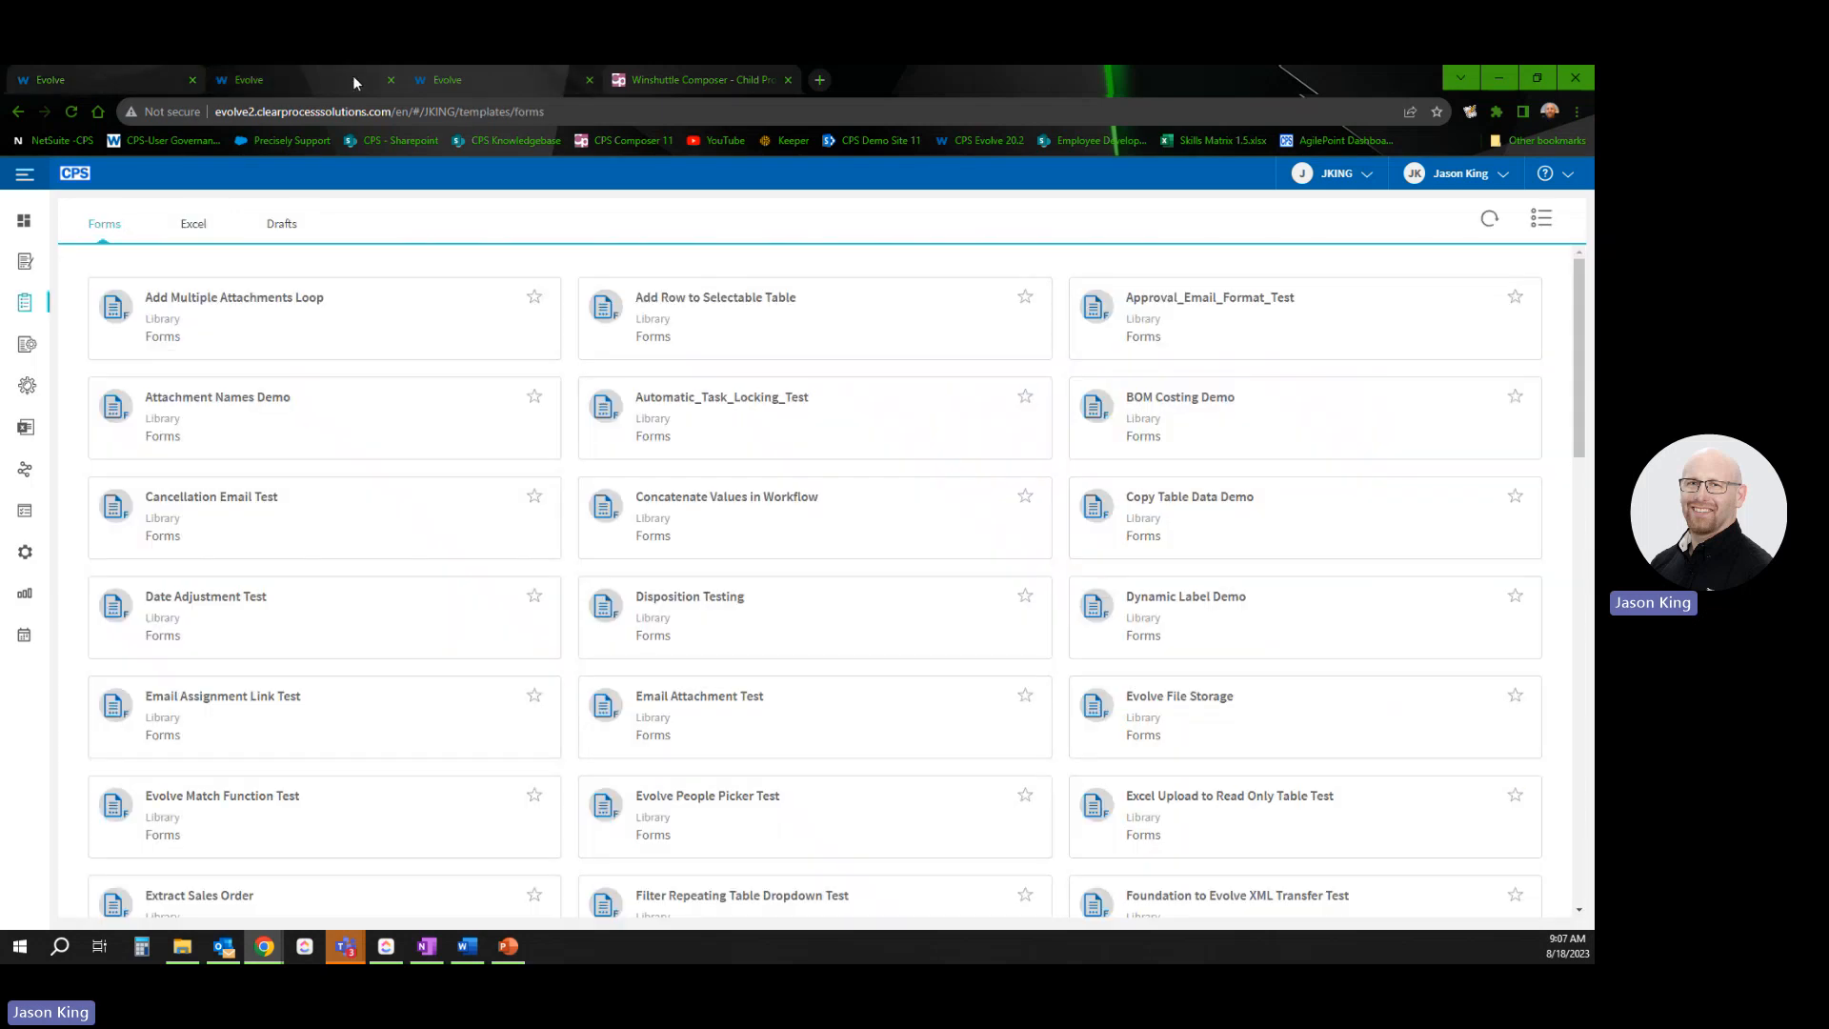
{"action": "left_click", "coordinate": [133, 80]}
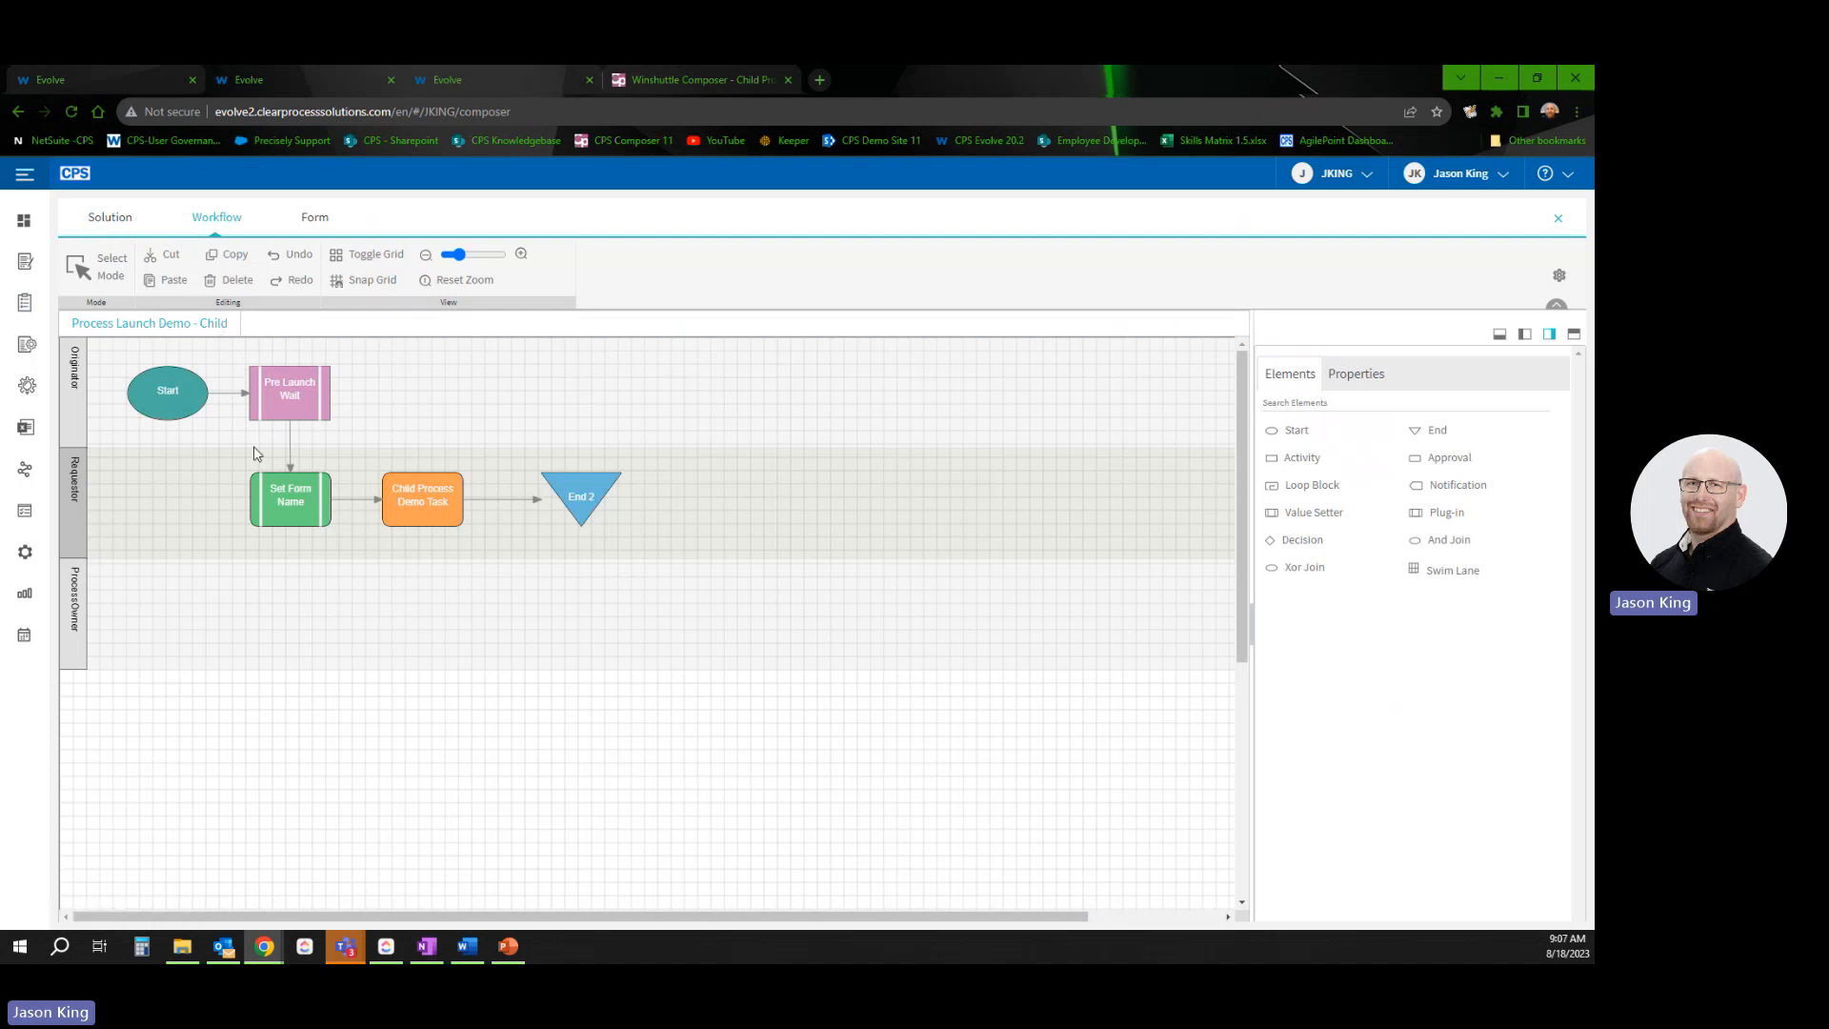
{"action": "left_click", "coordinate": [292, 397]}
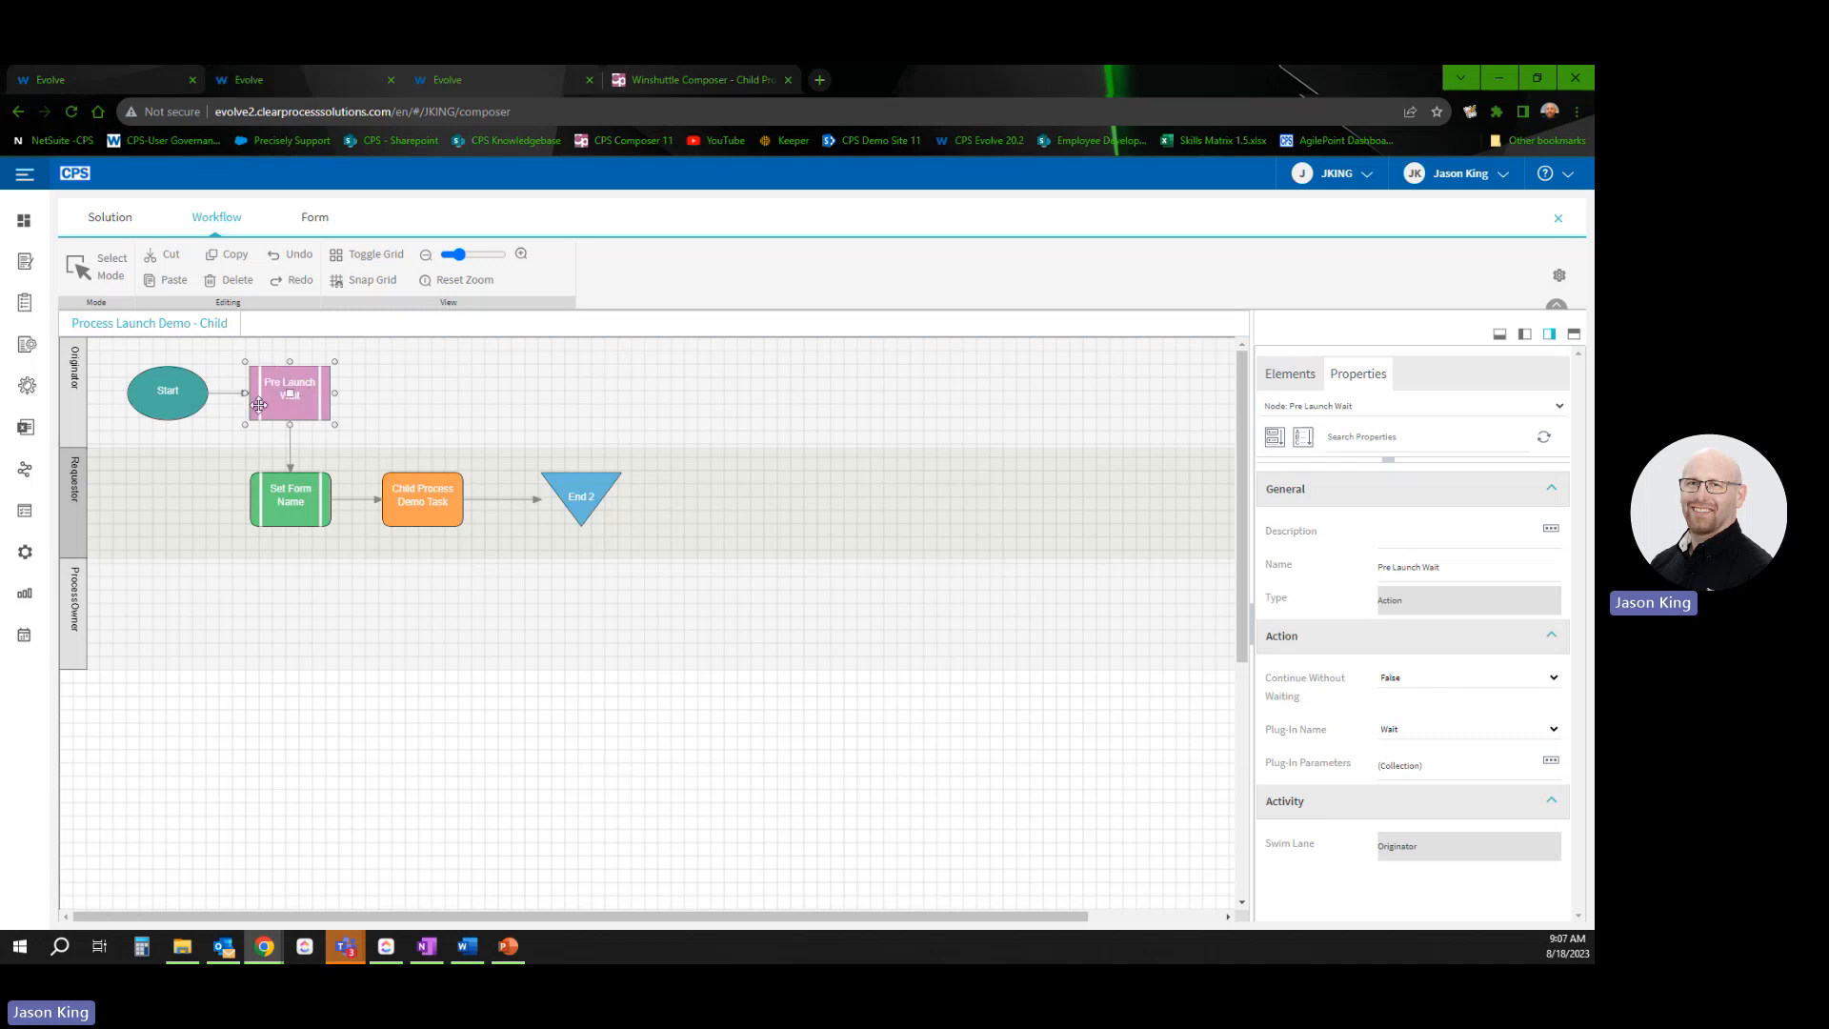
{"action": "left_click", "coordinate": [313, 223]}
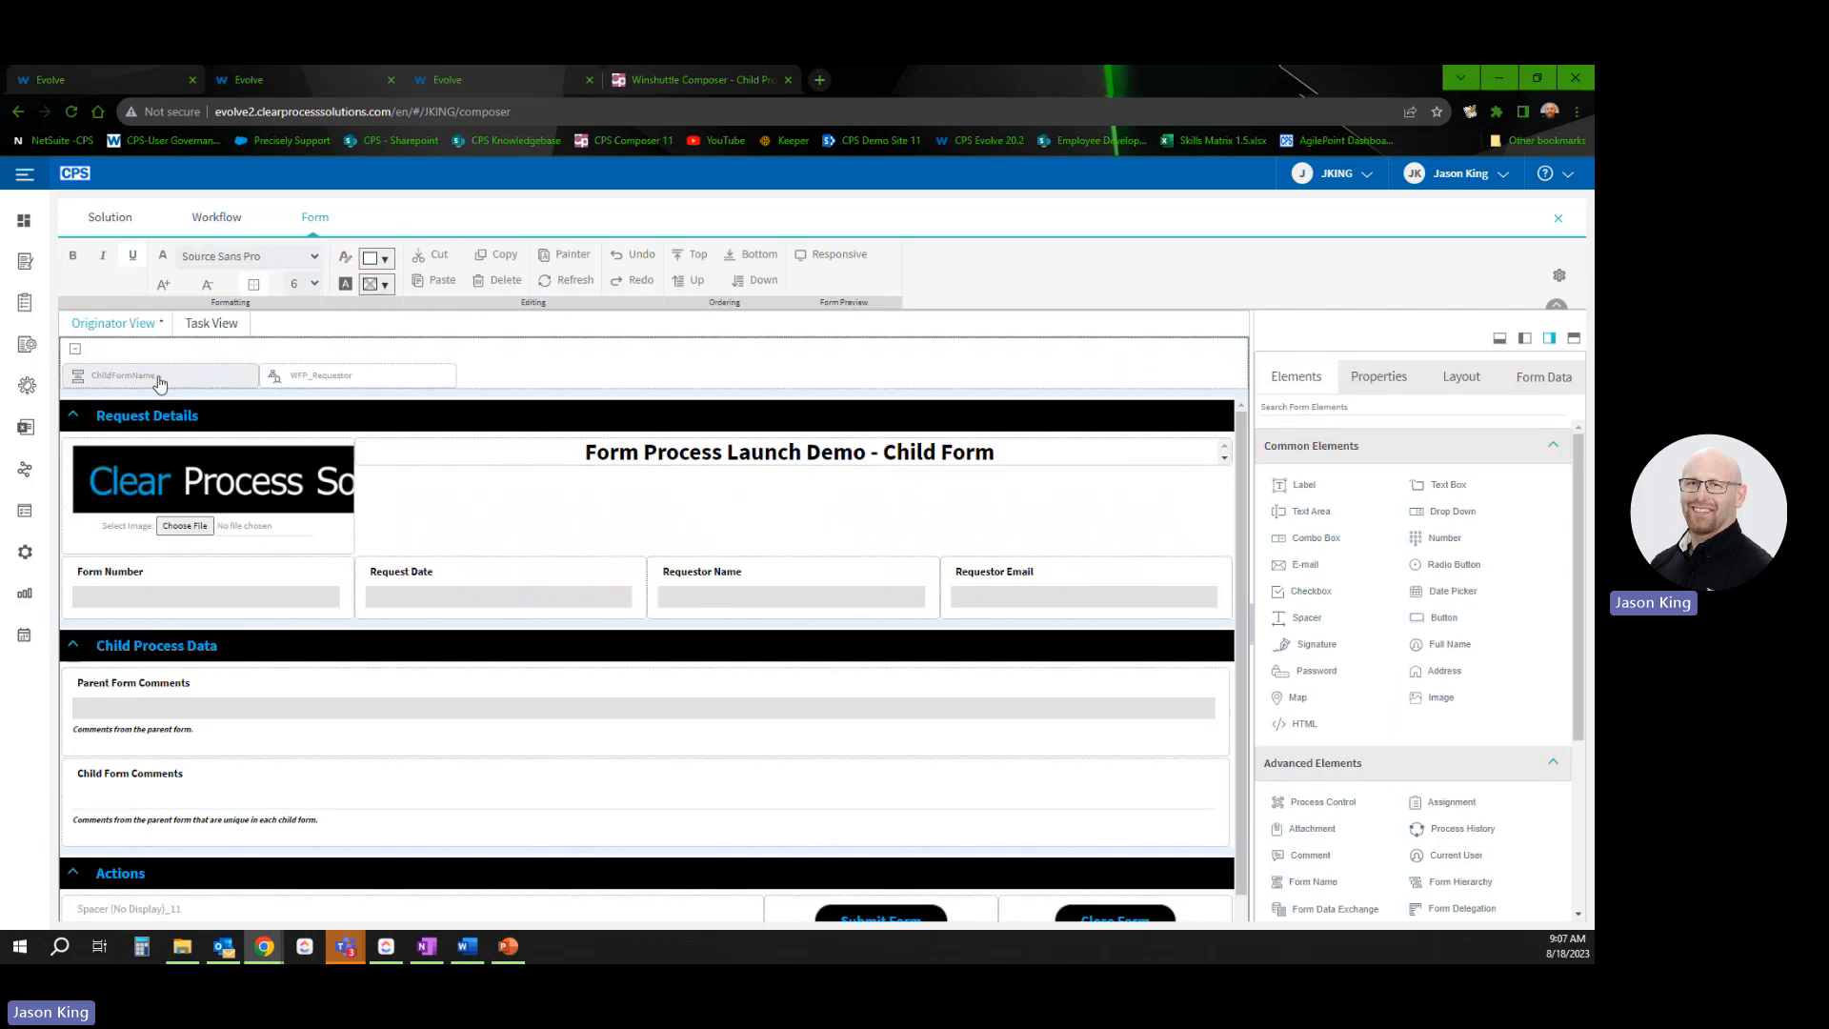
{"action": "left_click", "coordinate": [138, 378]}
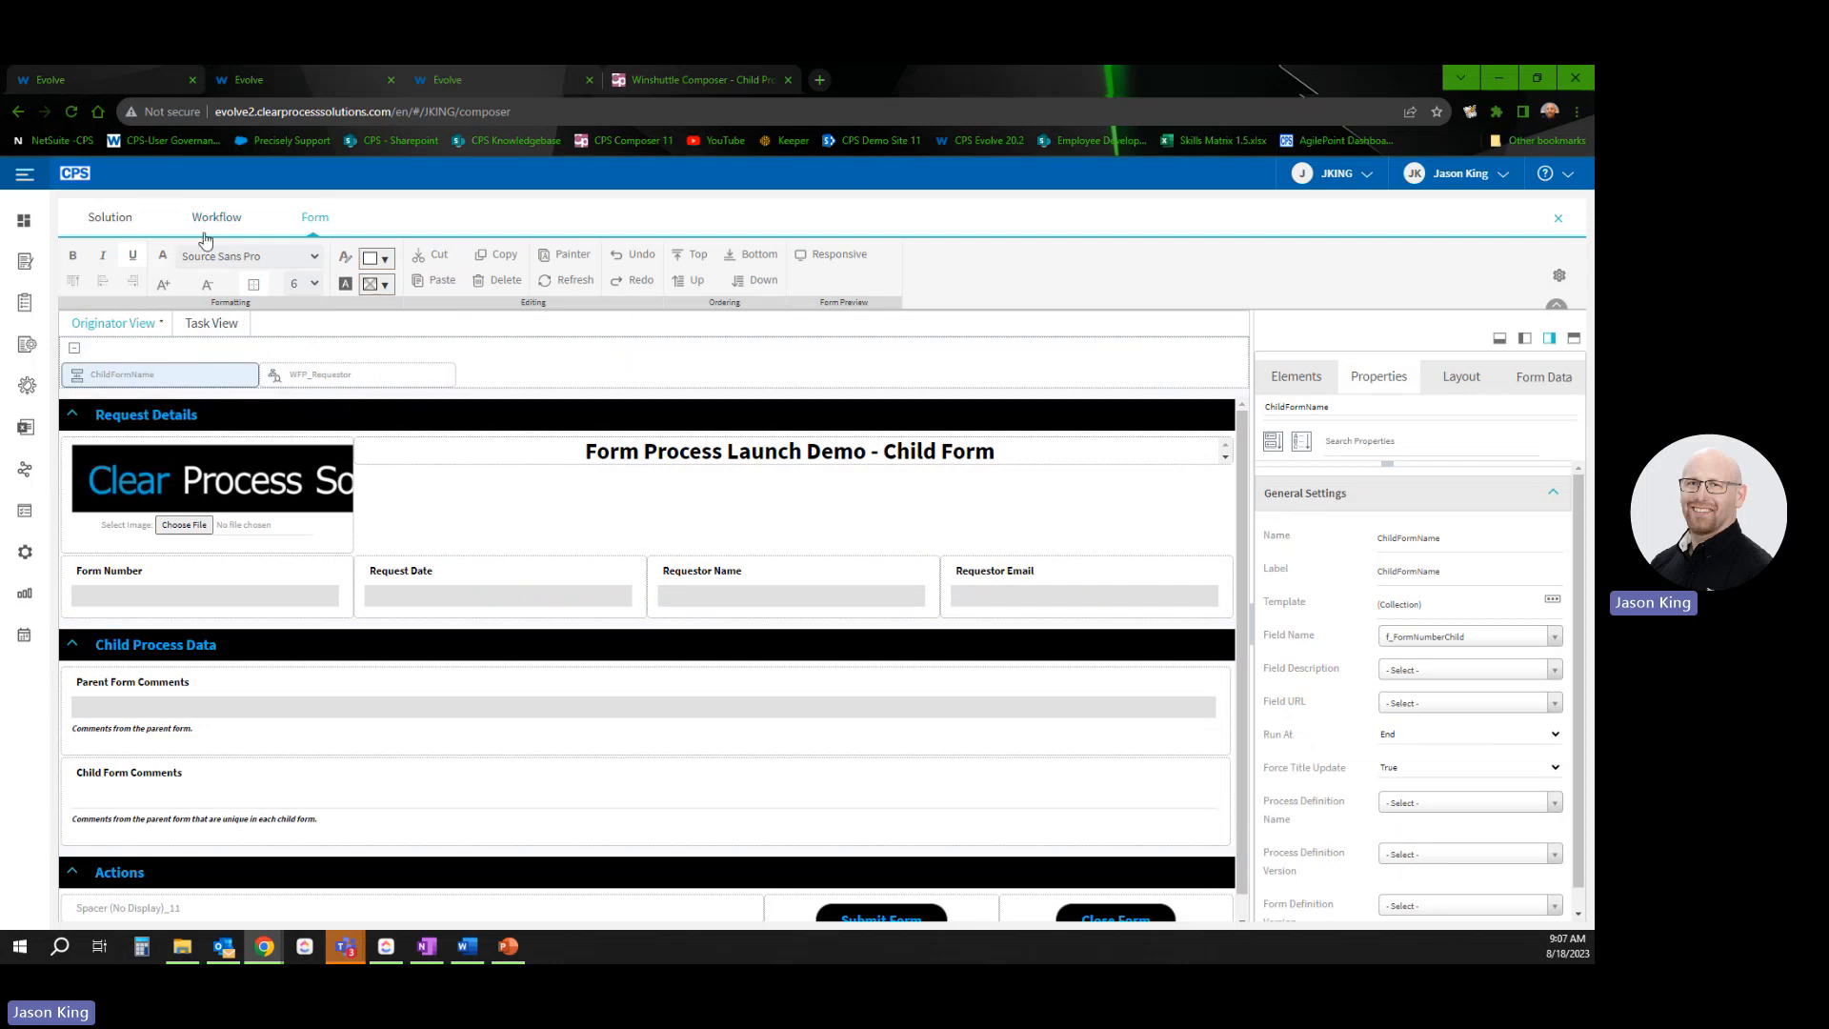
Return to the child workflow and review the Set Form Name node's set values and the Child Process Demo Task node's properties
{"action": "left_click", "coordinate": [203, 222]}
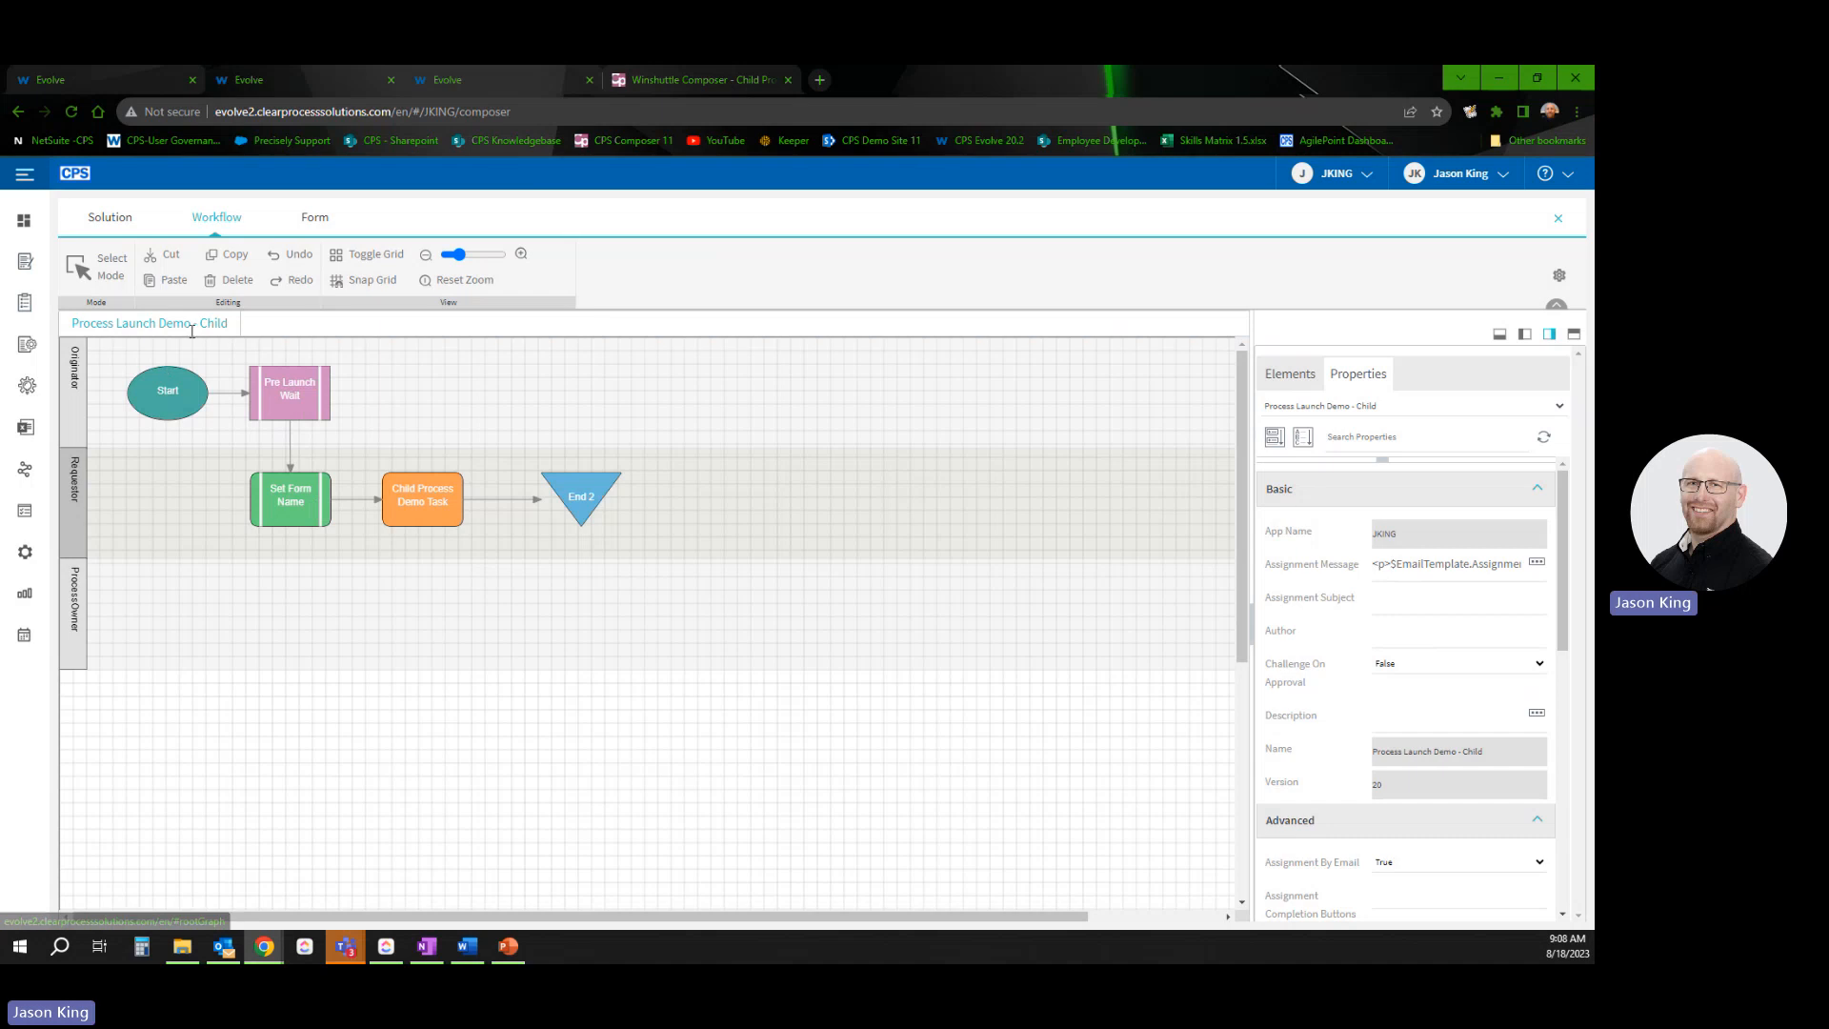
{"action": "left_click", "coordinate": [257, 481]}
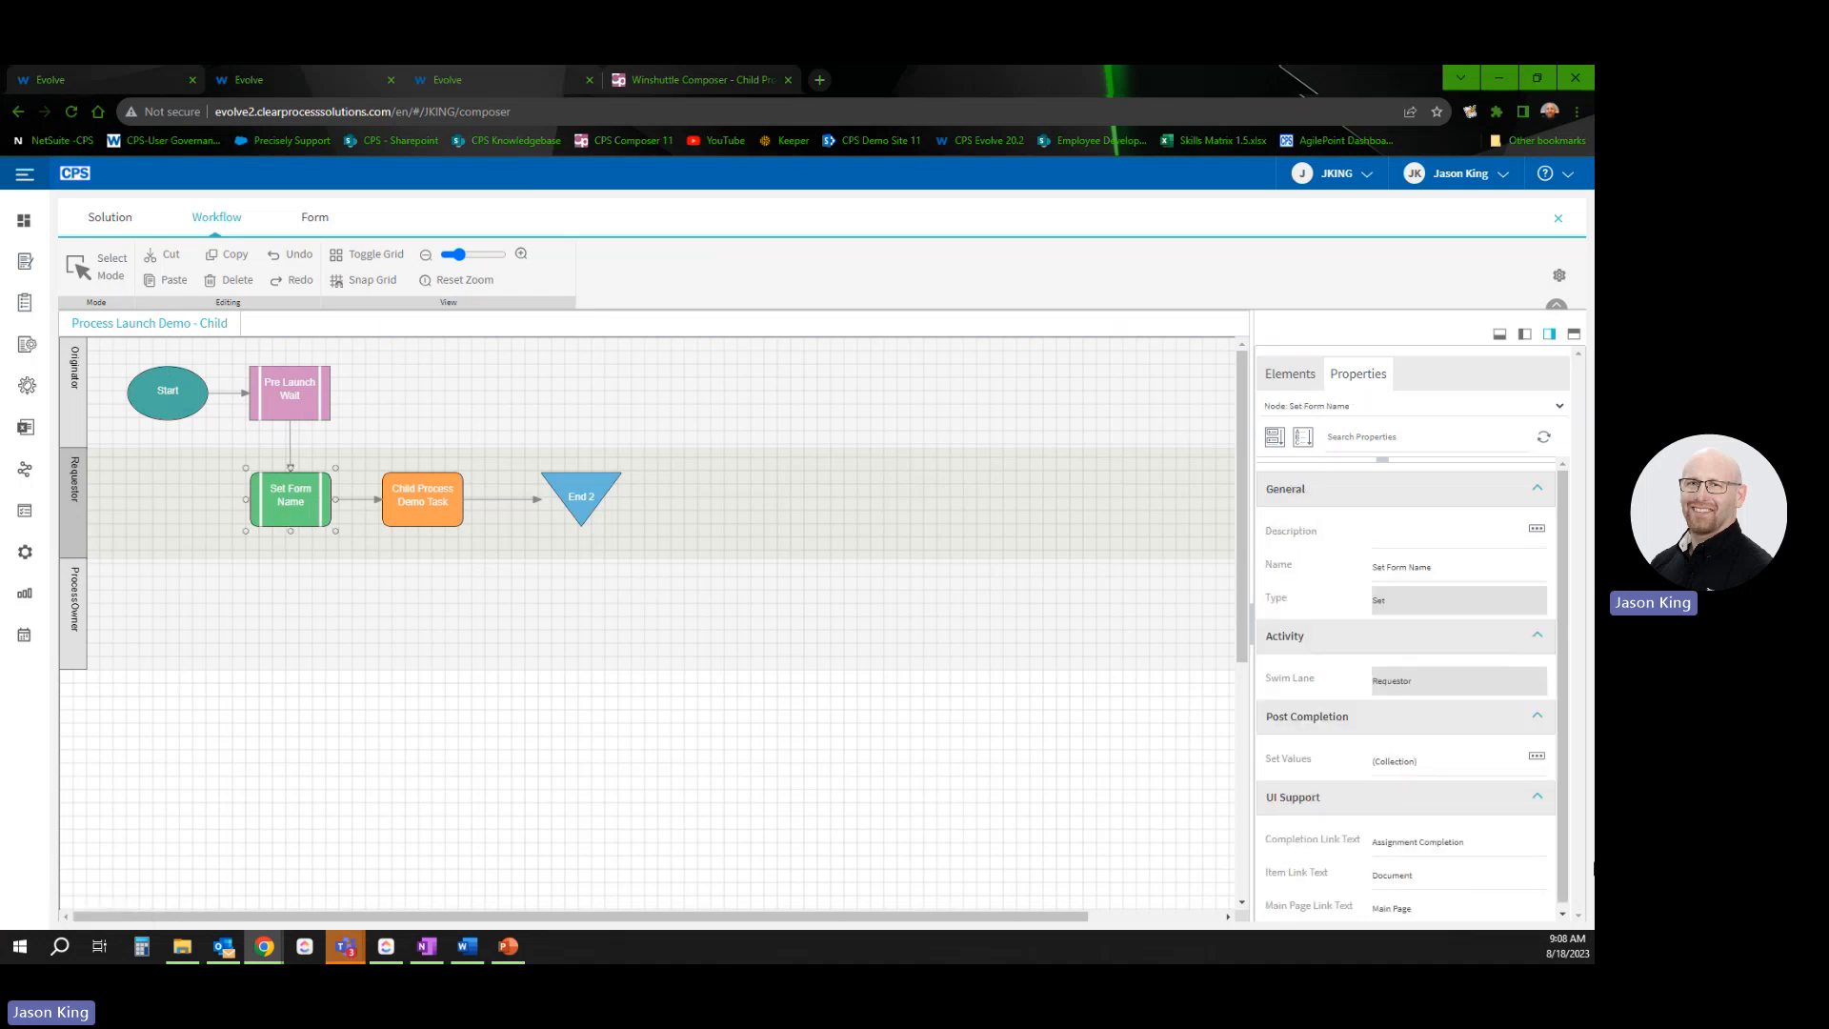
{"action": "left_click", "coordinate": [1537, 758]}
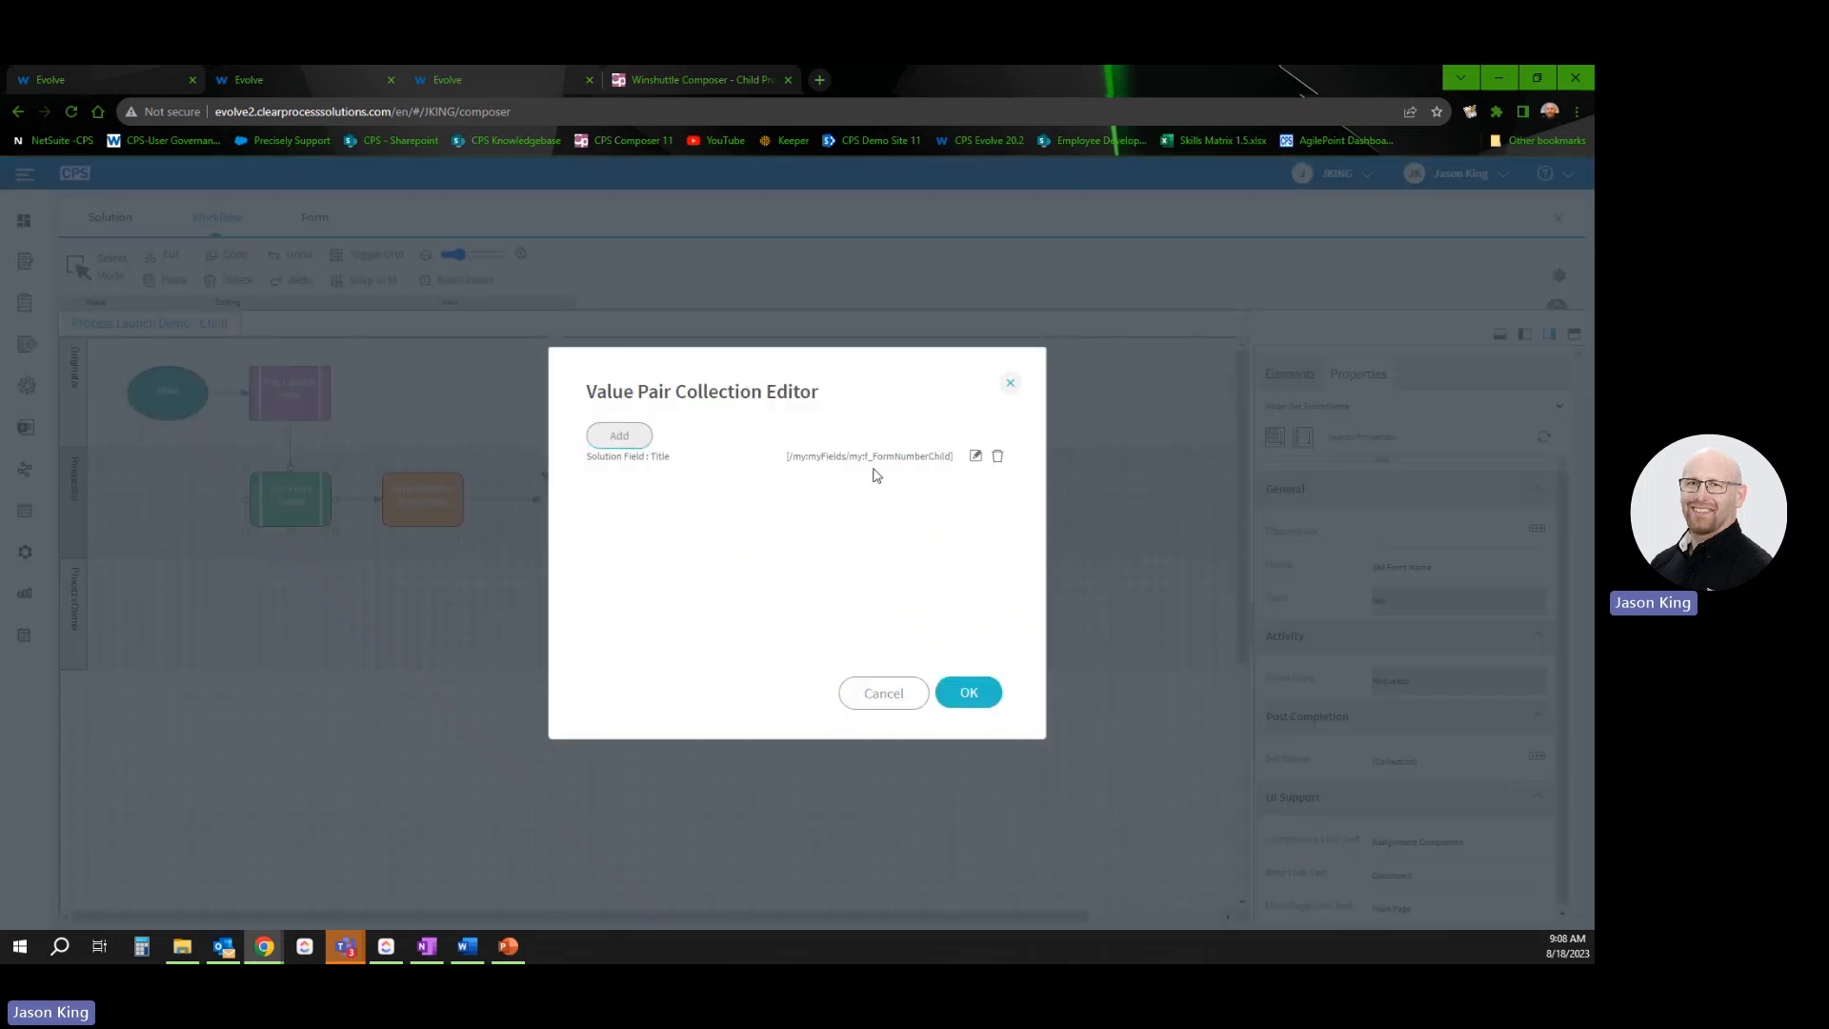
{"action": "left_click", "coordinate": [854, 701]}
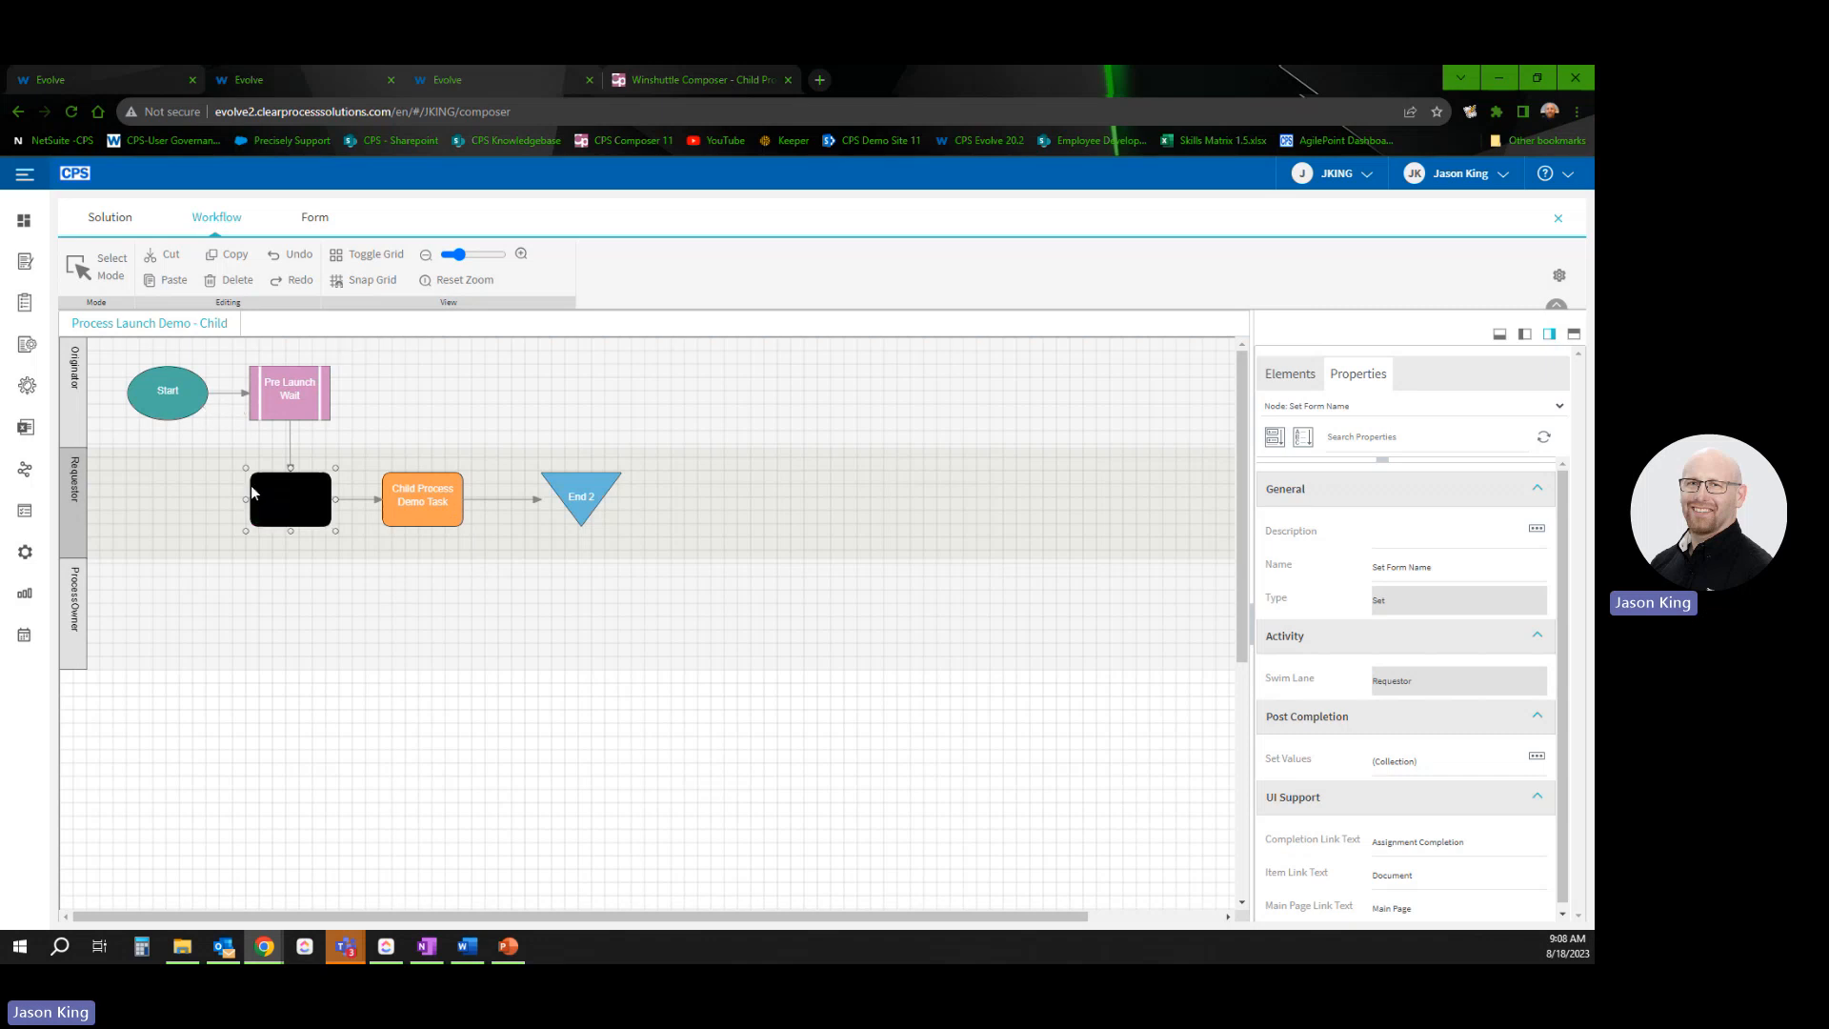
{"action": "left_click", "coordinate": [391, 514]}
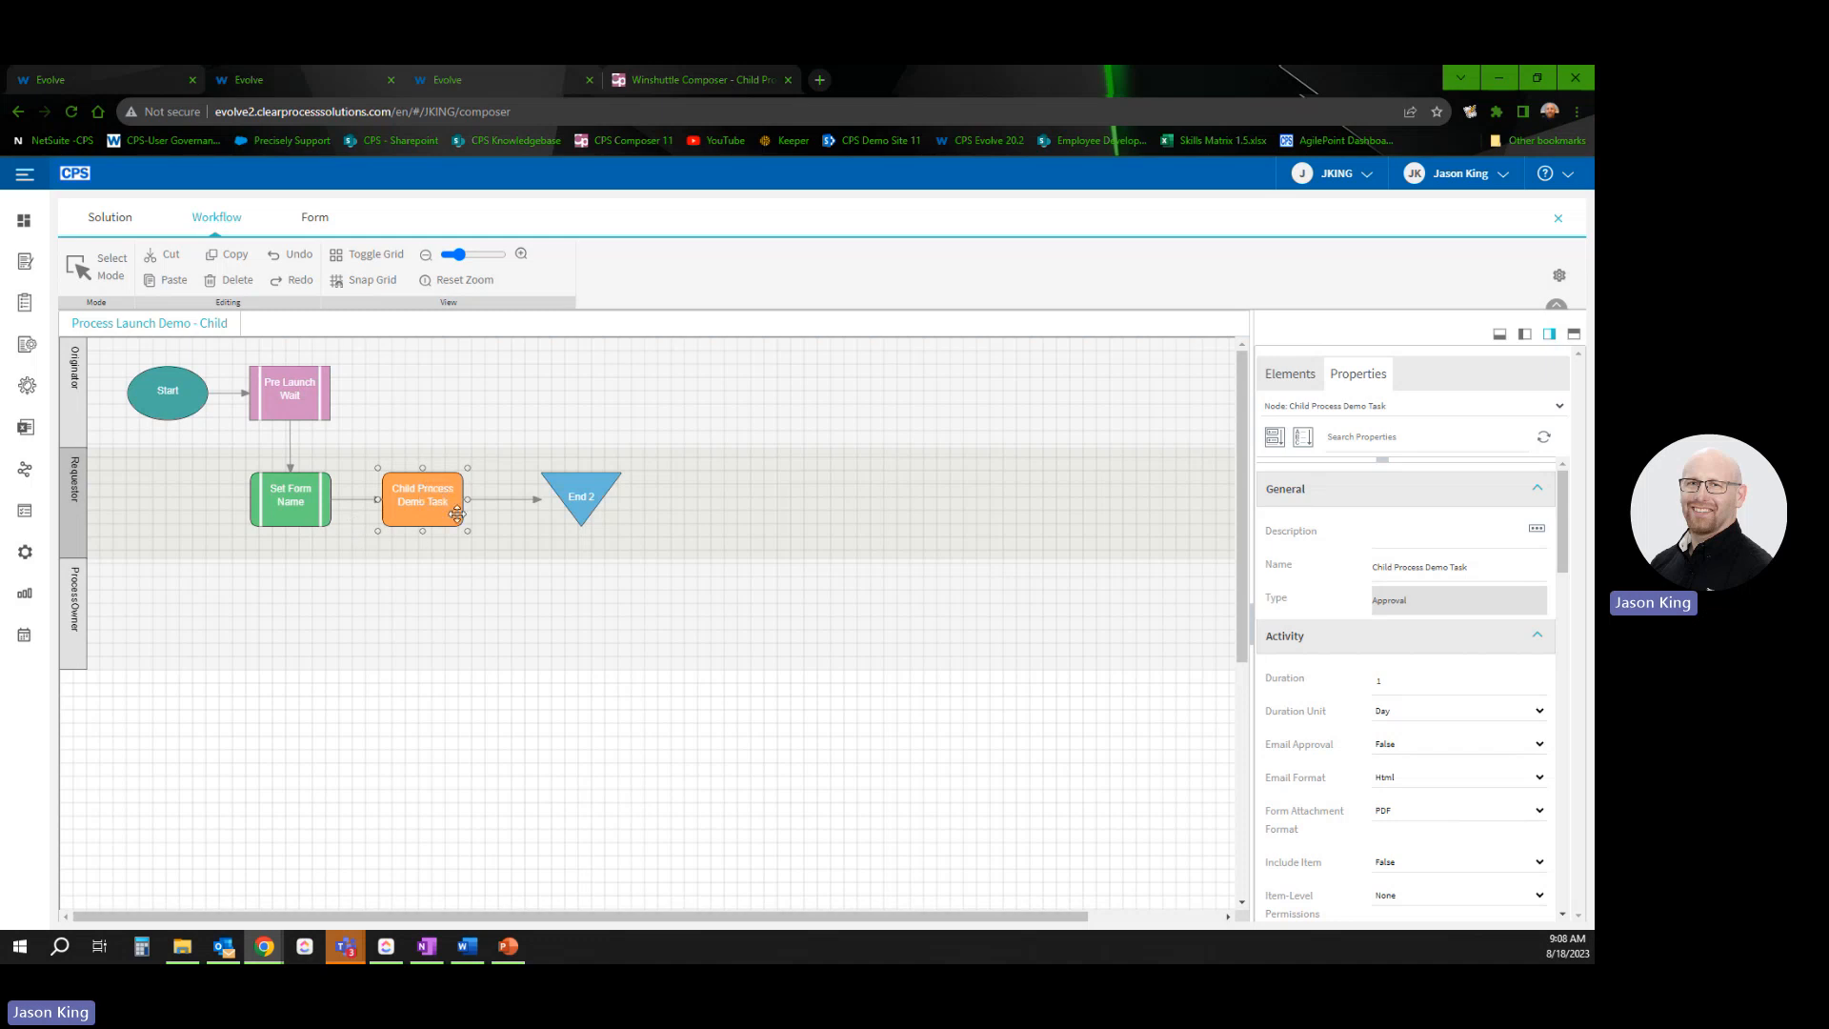
Go to the task list in the runtime Evolve session and examine the document numbers of the launched child tasks
{"action": "left_click", "coordinate": [456, 90]}
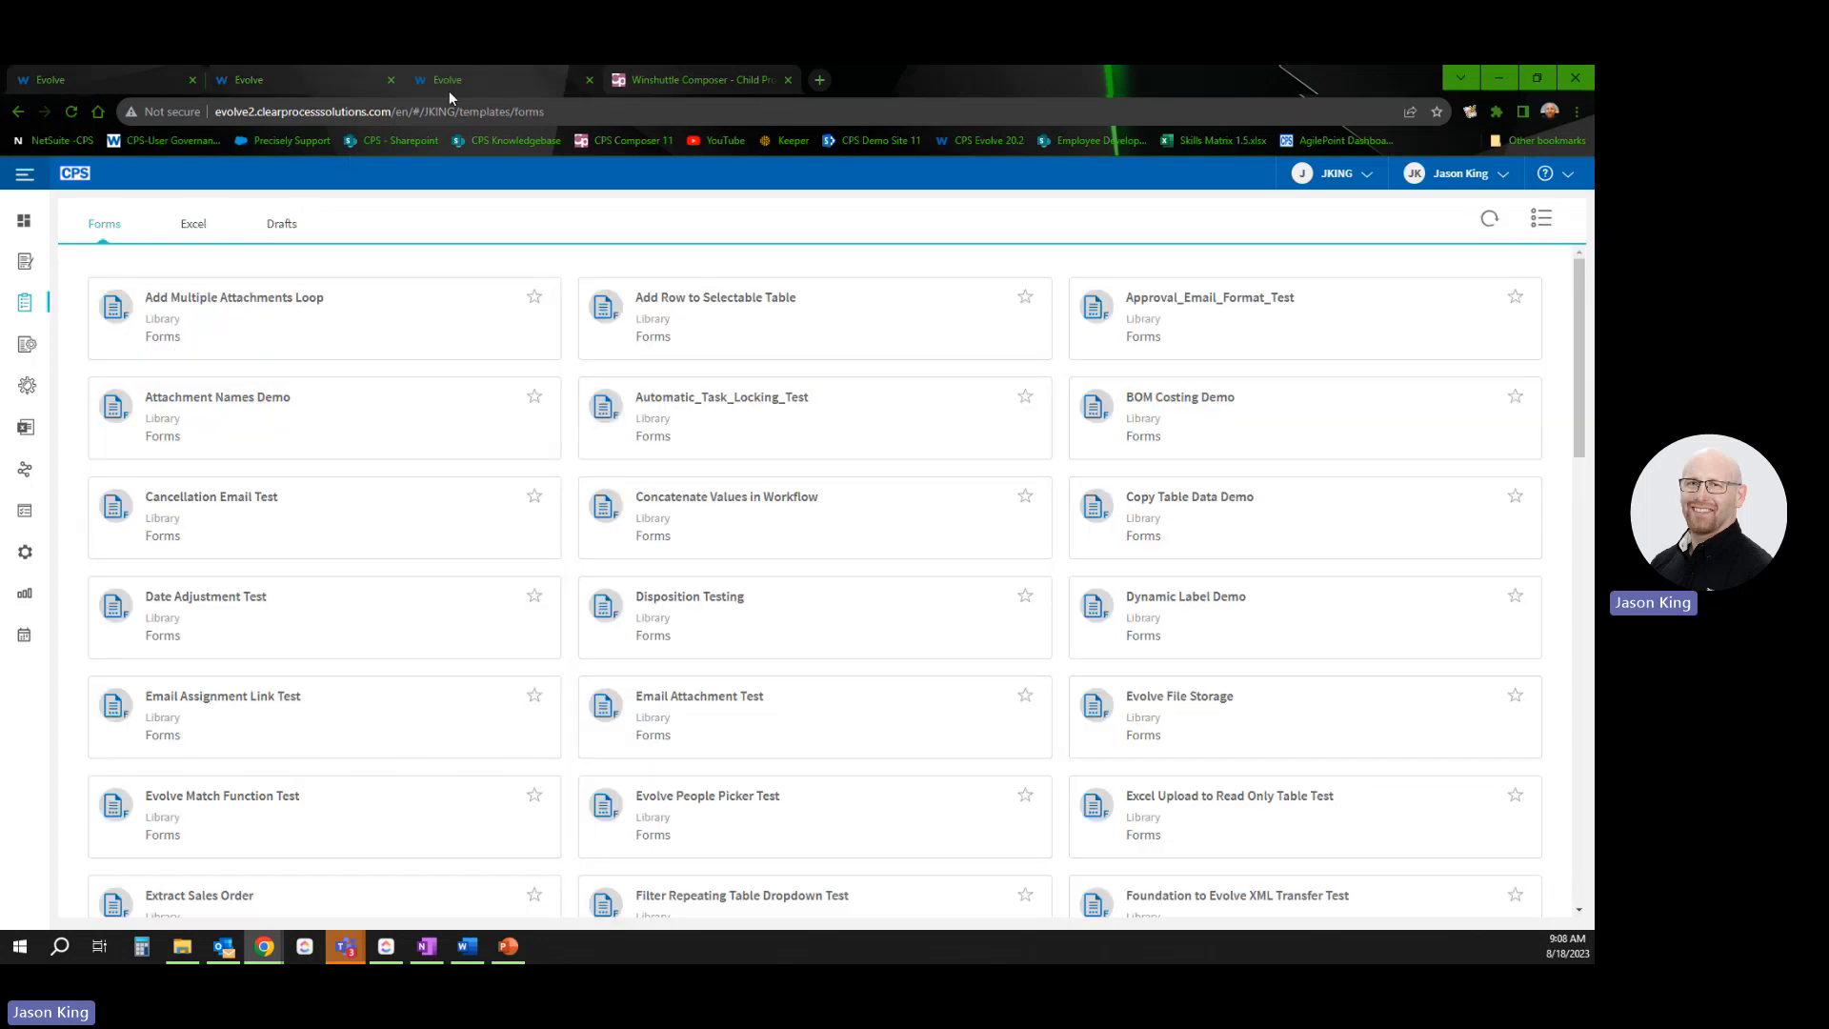
{"action": "left_click", "coordinate": [25, 261]}
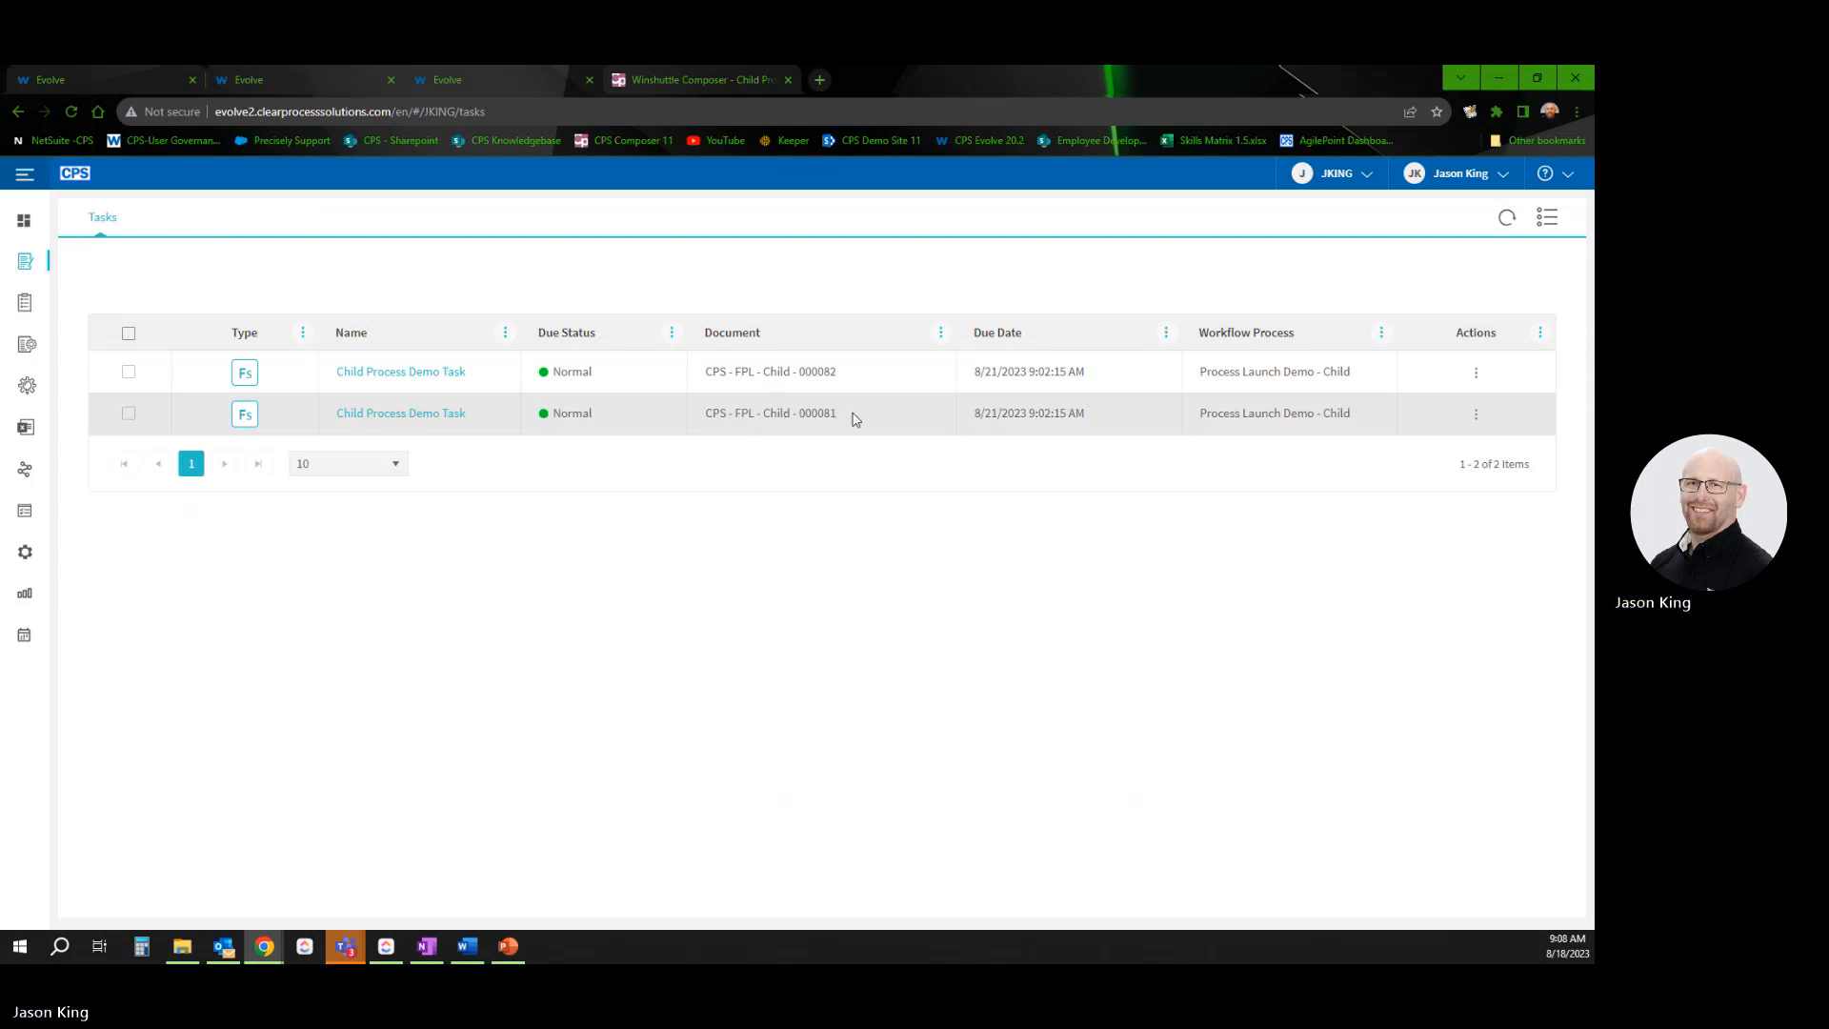
{"action": "double_click", "coordinate": [819, 413]}
{"action": "mouse_move", "coordinate": [847, 382]}
{"action": "left_mouse_down"}
{"action": "mouse_move", "coordinate": [818, 377]}
{"action": "mouse_move", "coordinate": [831, 413]}
{"action": "left_mouse_up"}
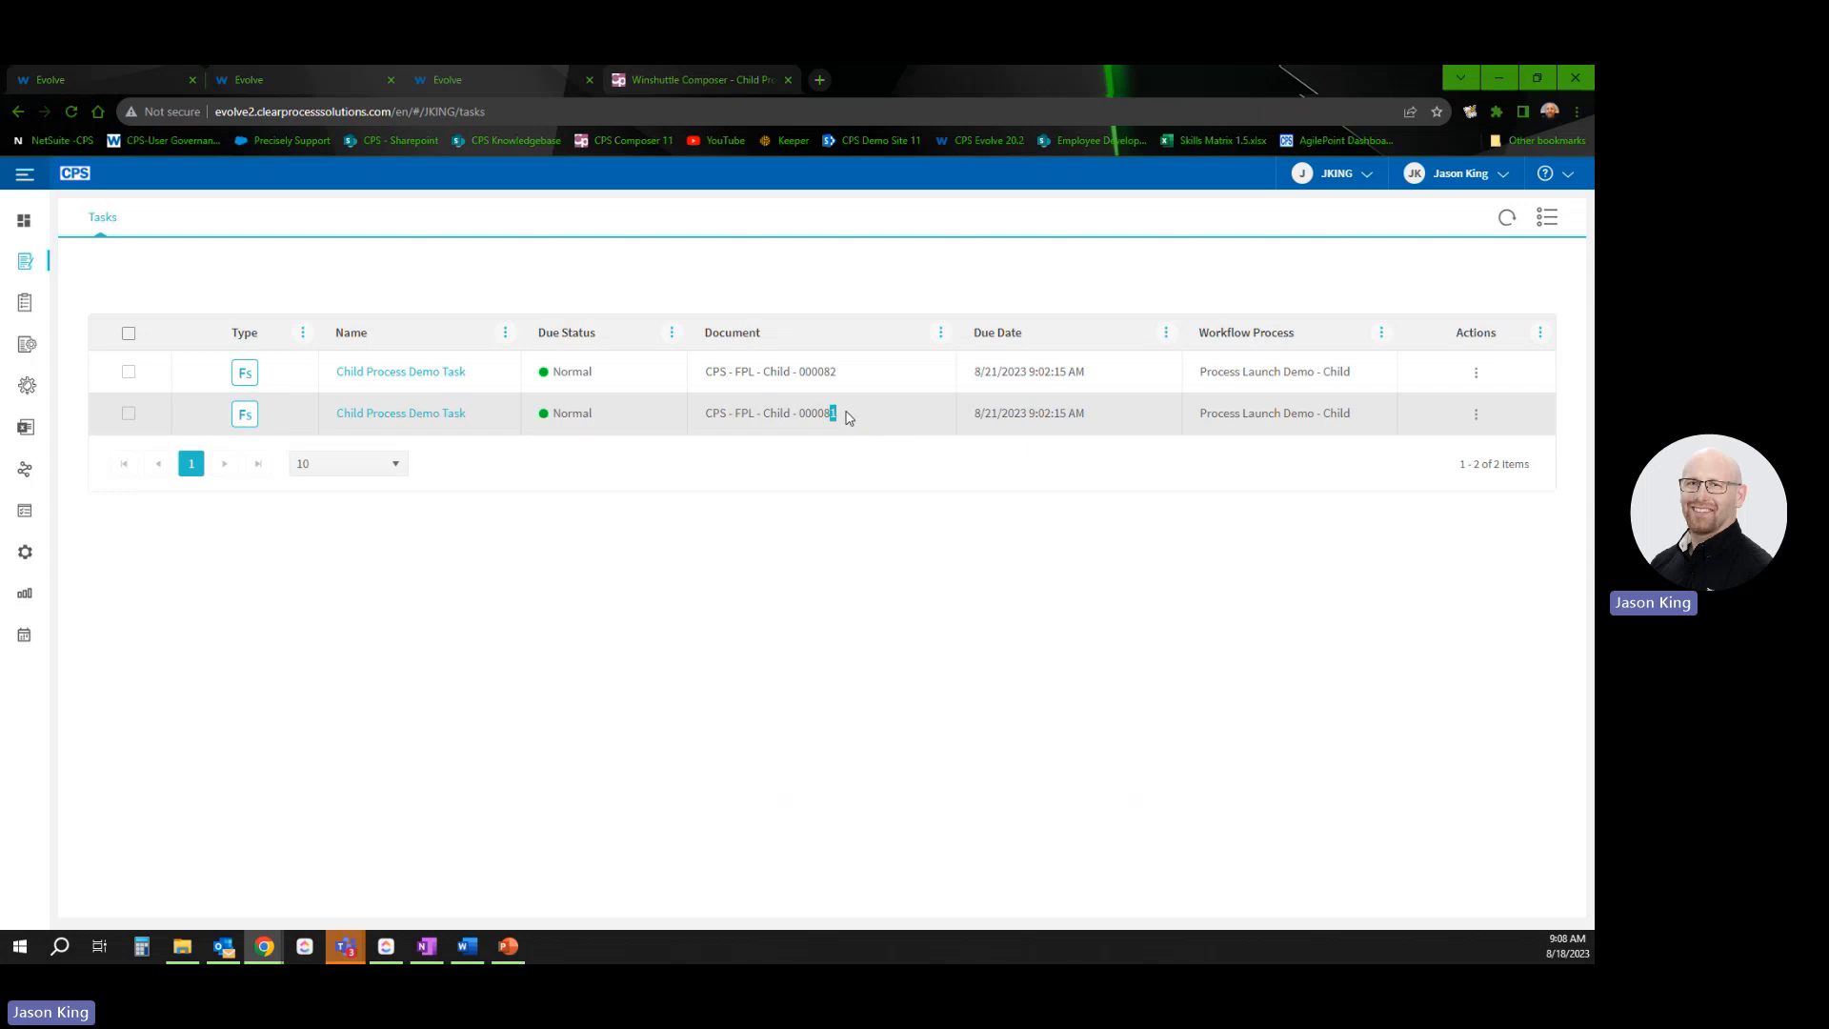
{"action": "left_click", "coordinate": [828, 425]}
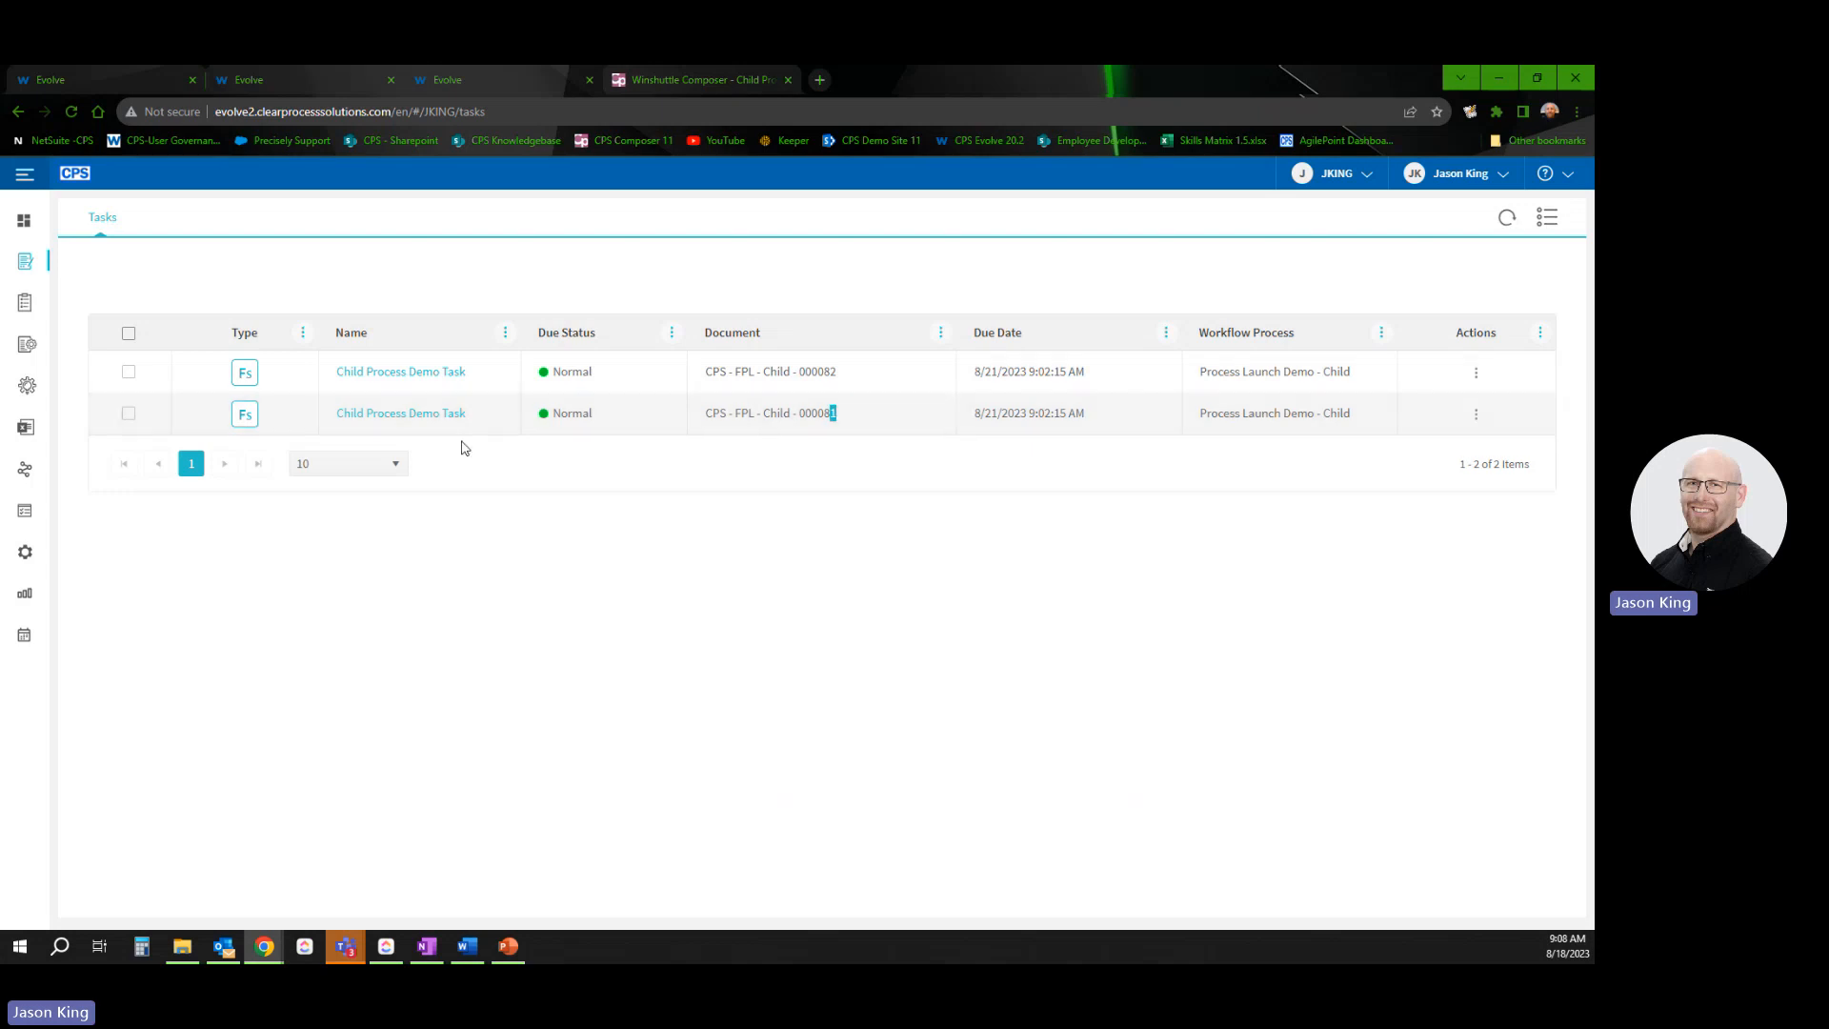
Open the Child Process Demo Task in the second row, check its child form comments, and complete the task
{"action": "left_click", "coordinate": [245, 417]}
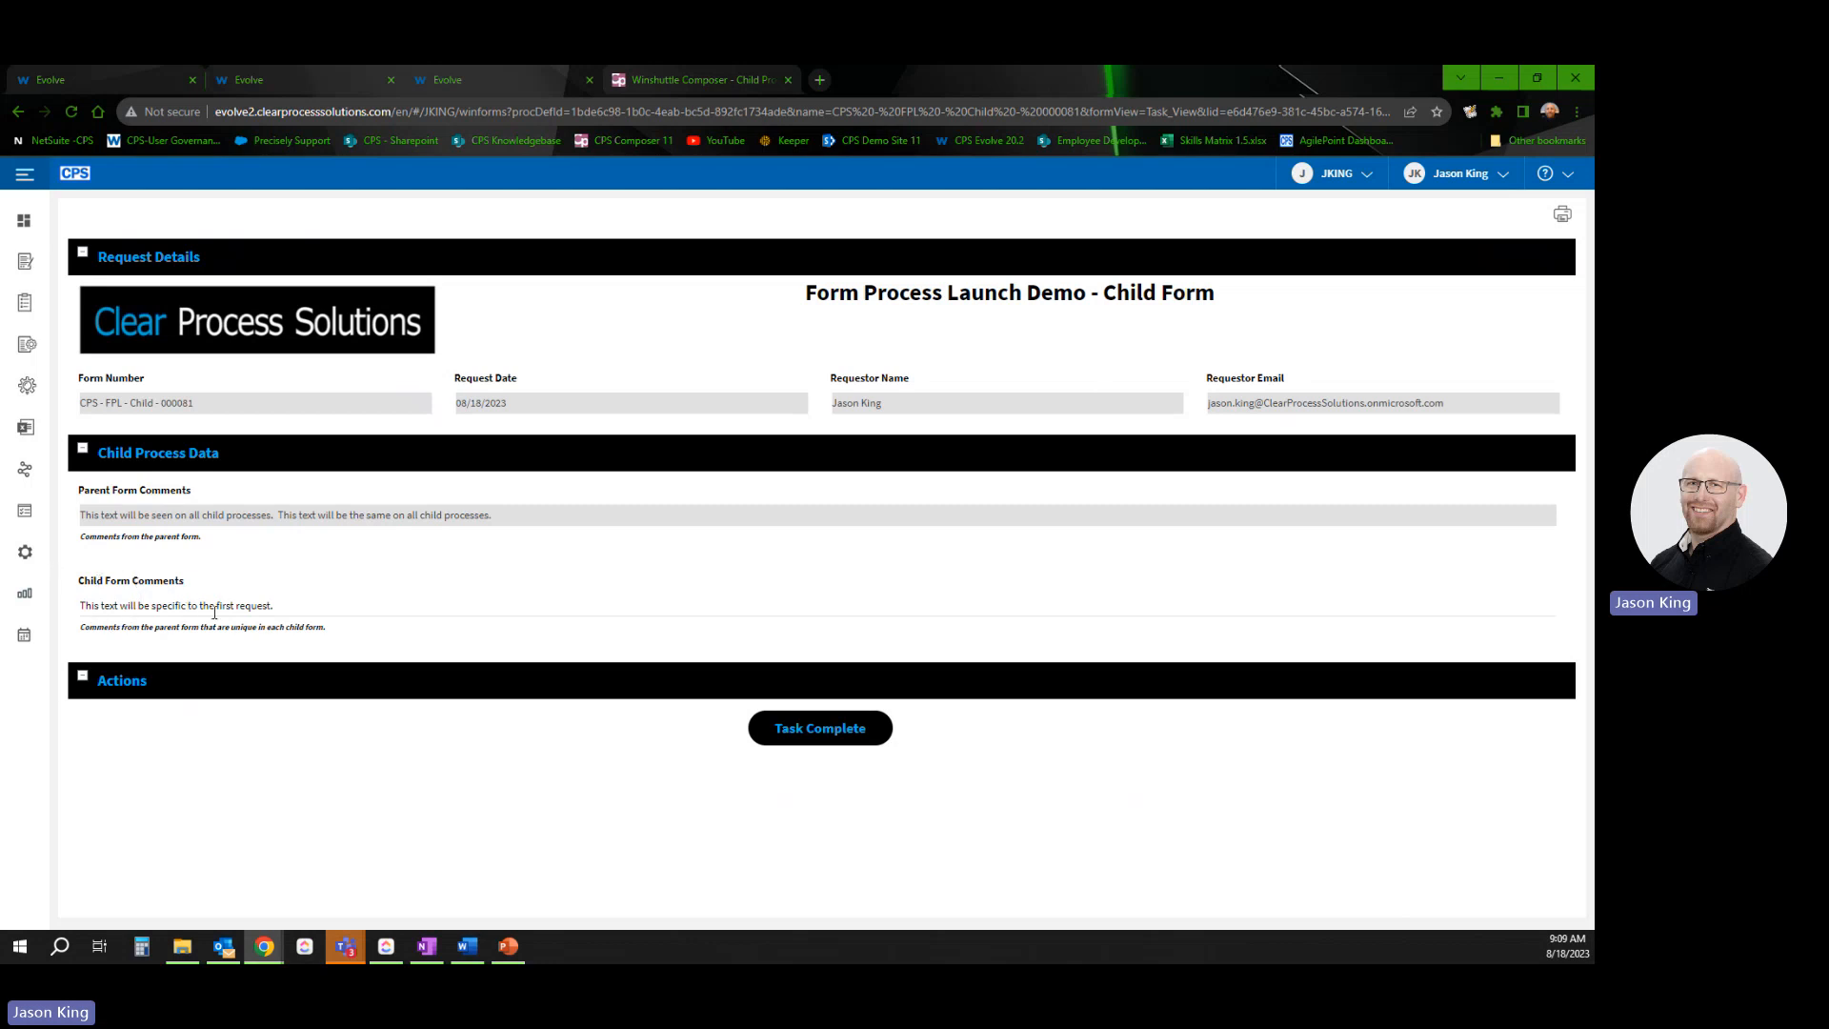
{"action": "left_click", "coordinate": [289, 607]}
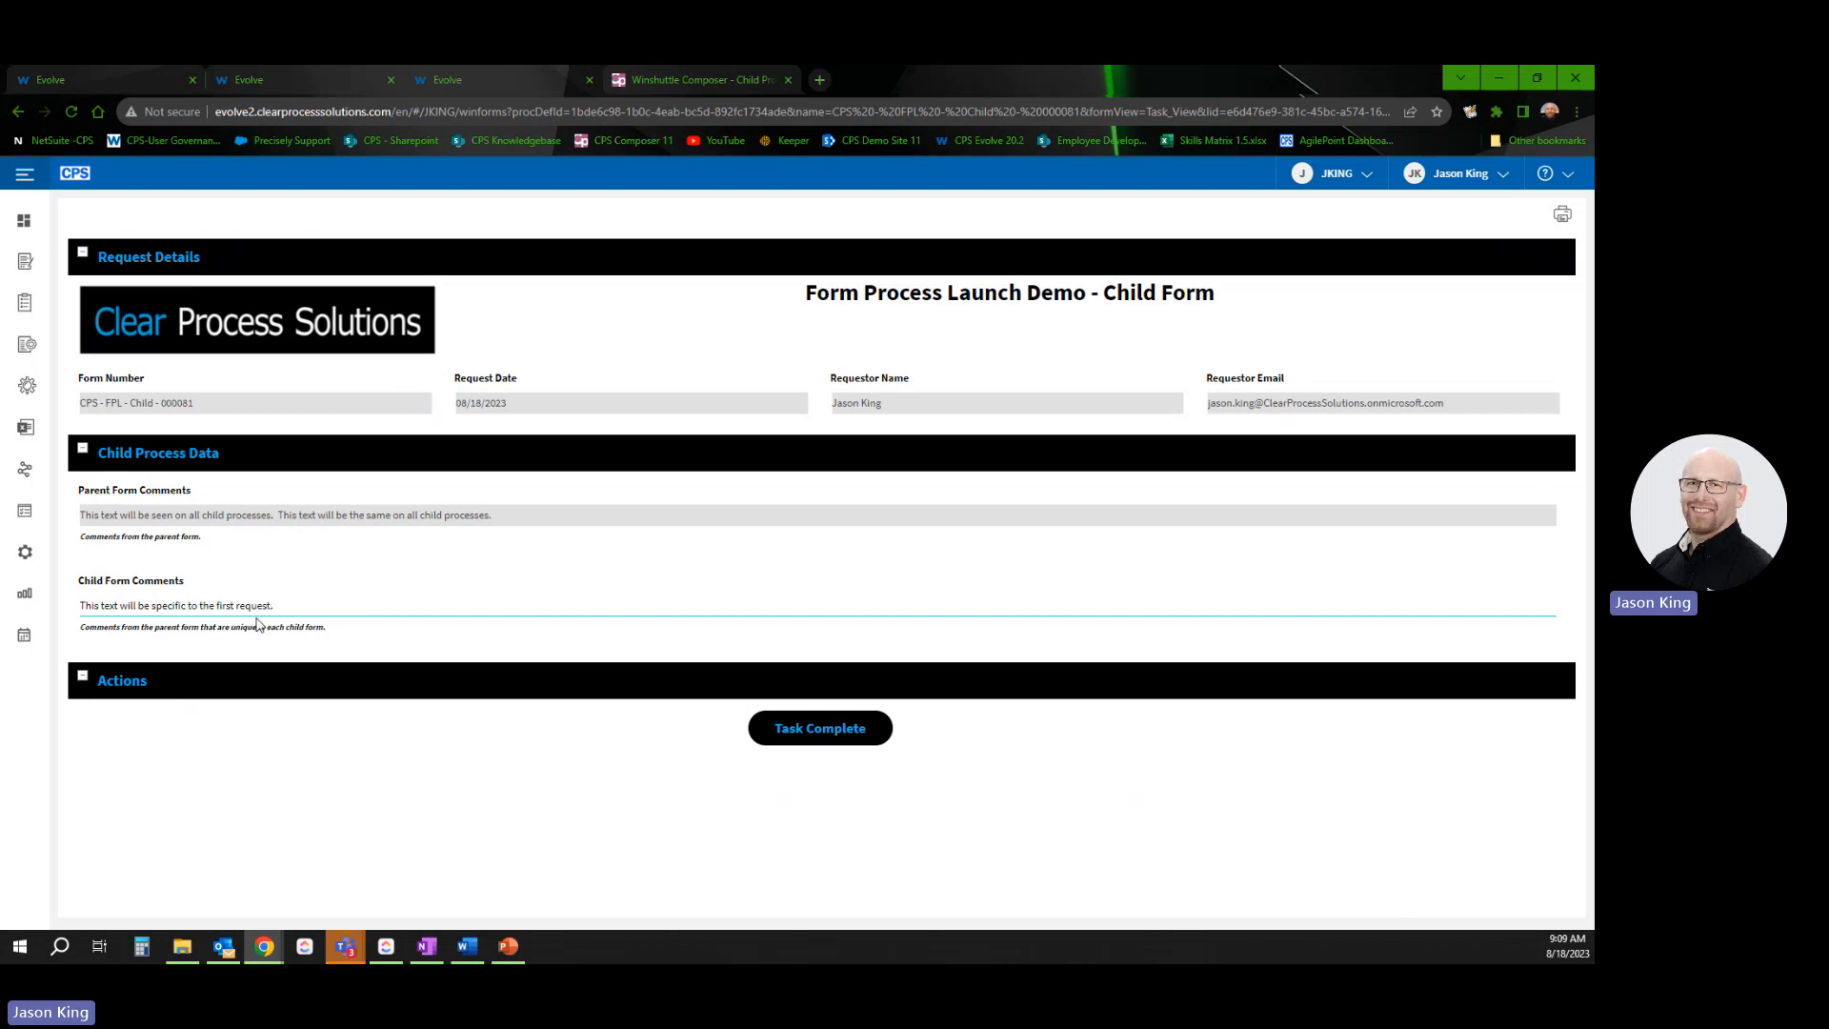
{"action": "left_click", "coordinate": [810, 745]}
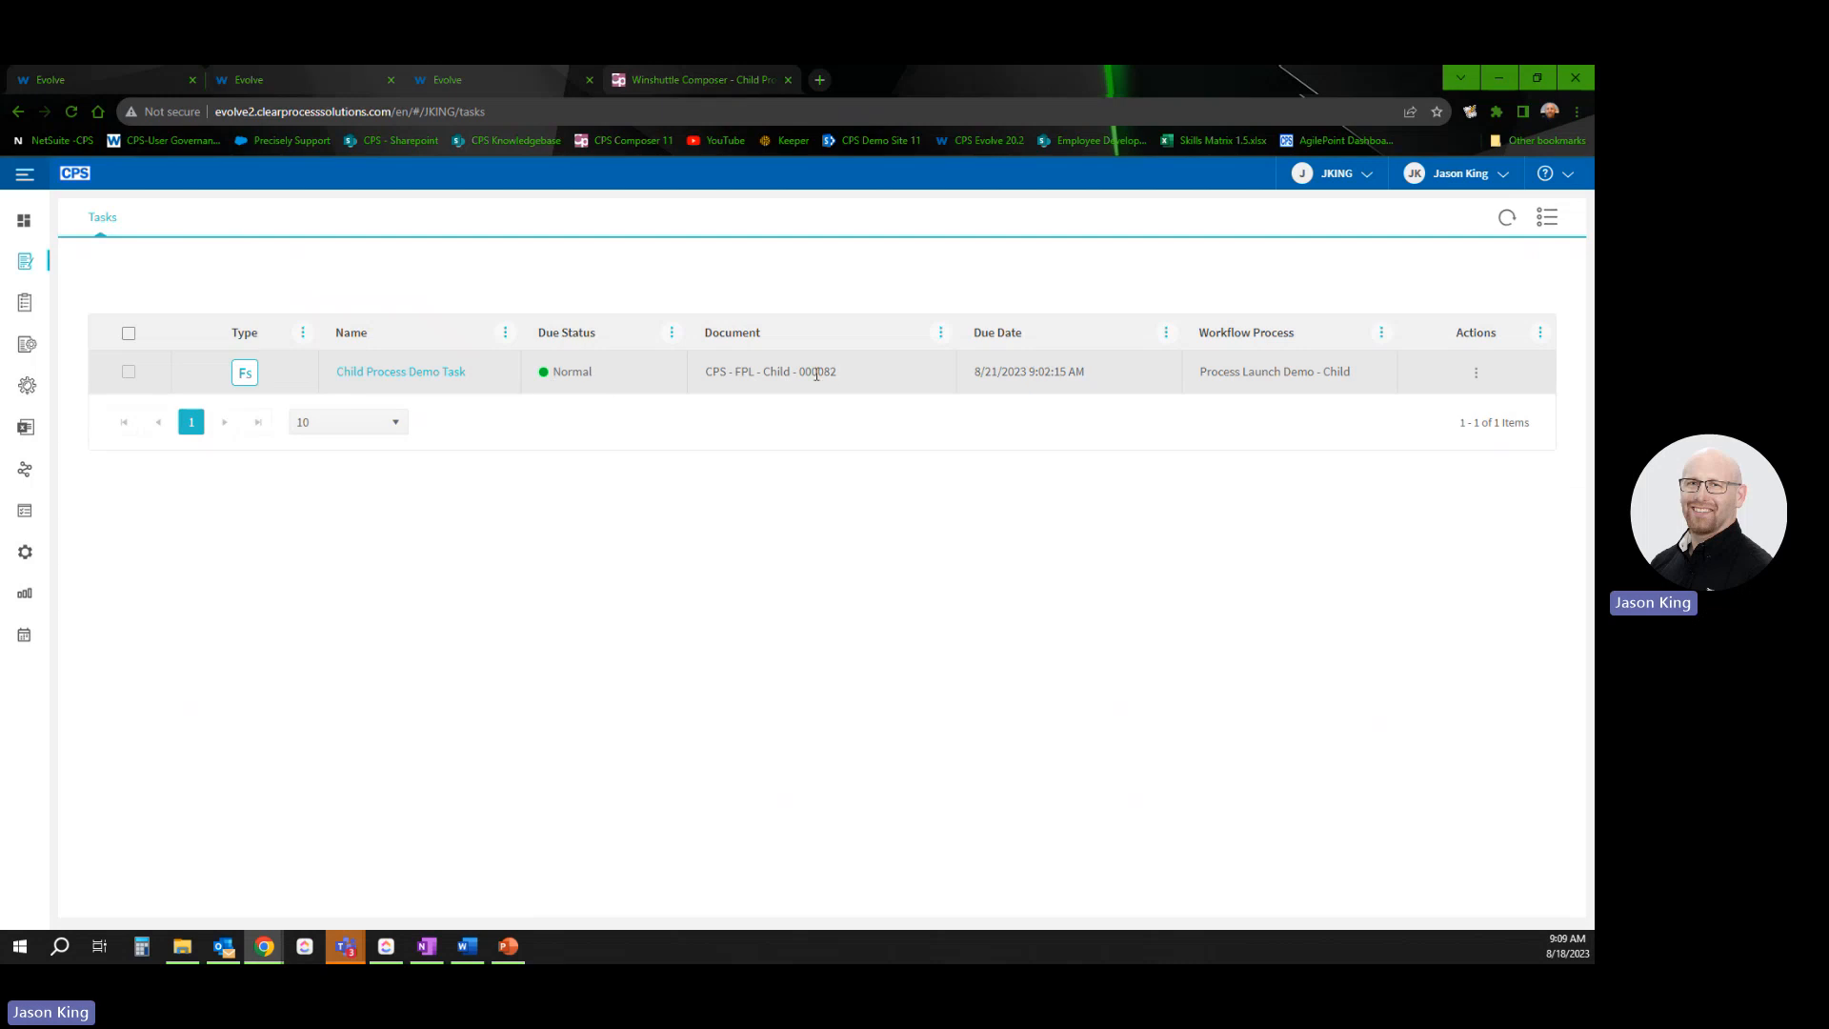
Open the remaining Child Process Demo Task, highlight its parent and child form comments in turn, and complete the task
{"action": "left_click", "coordinate": [245, 373]}
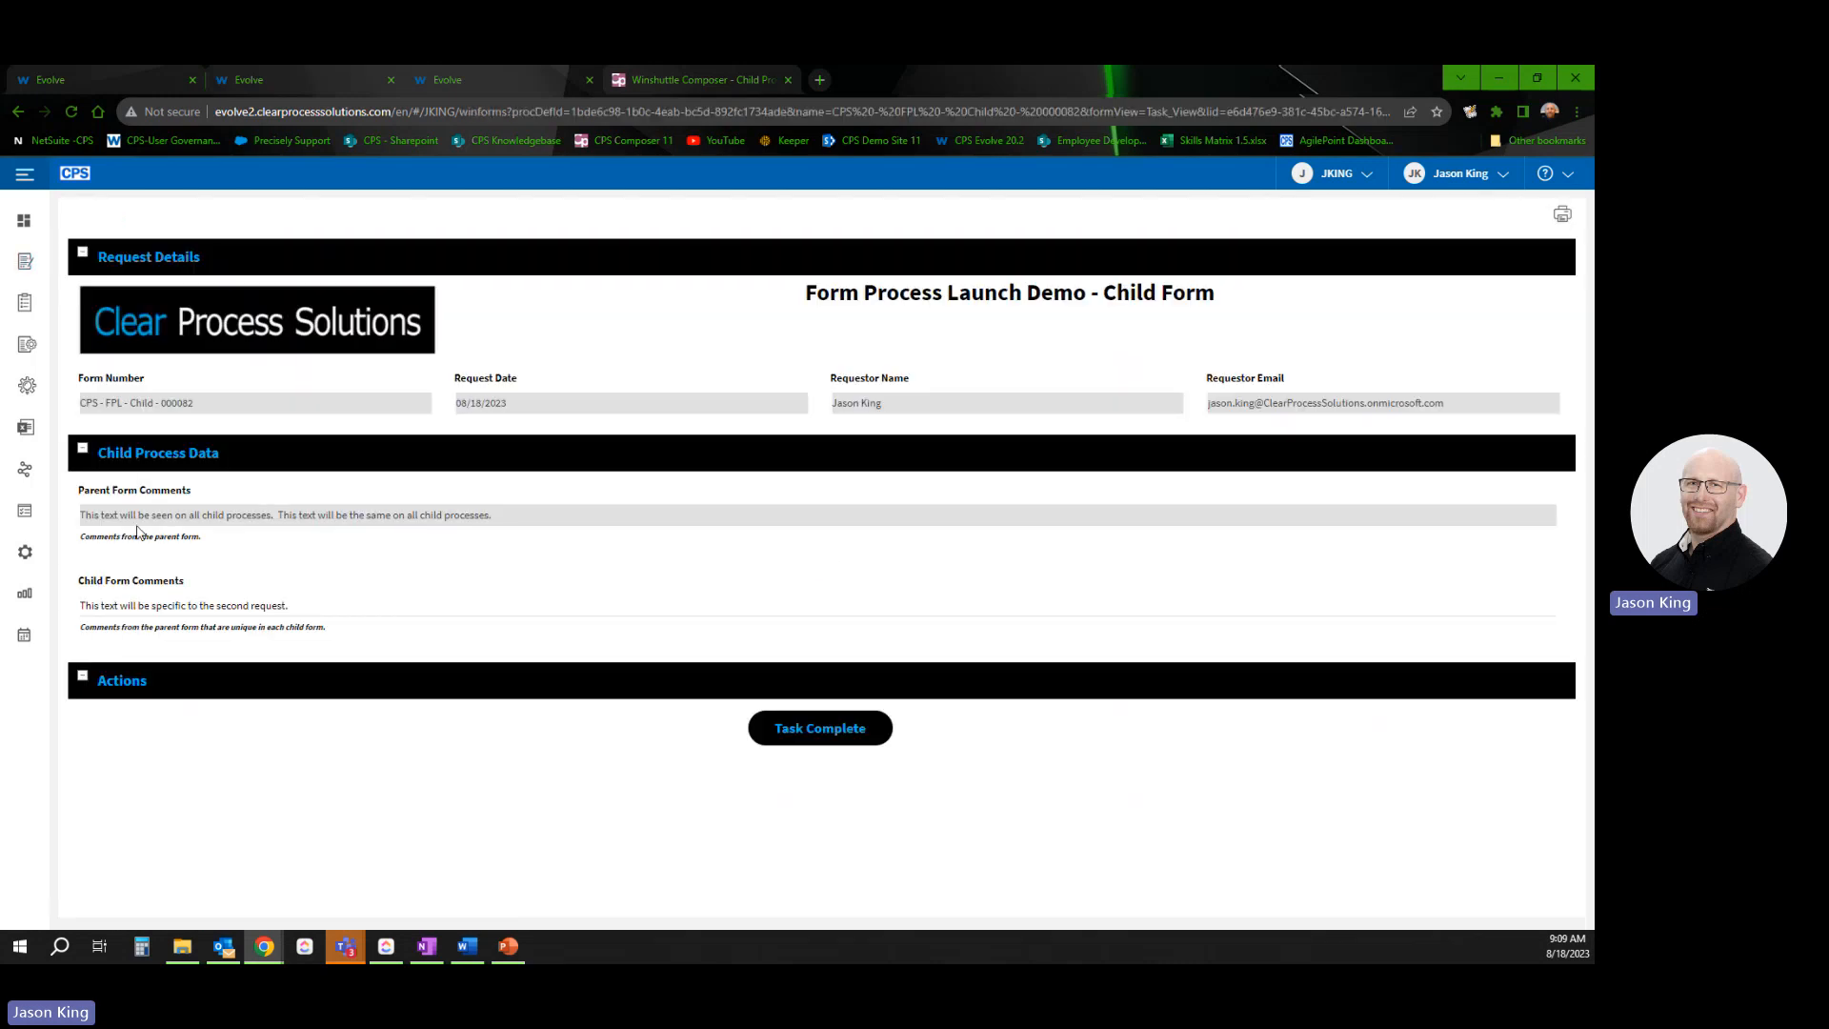
{"action": "left_click_drag", "start_coordinate": [80, 515], "coordinate": [593, 518]}
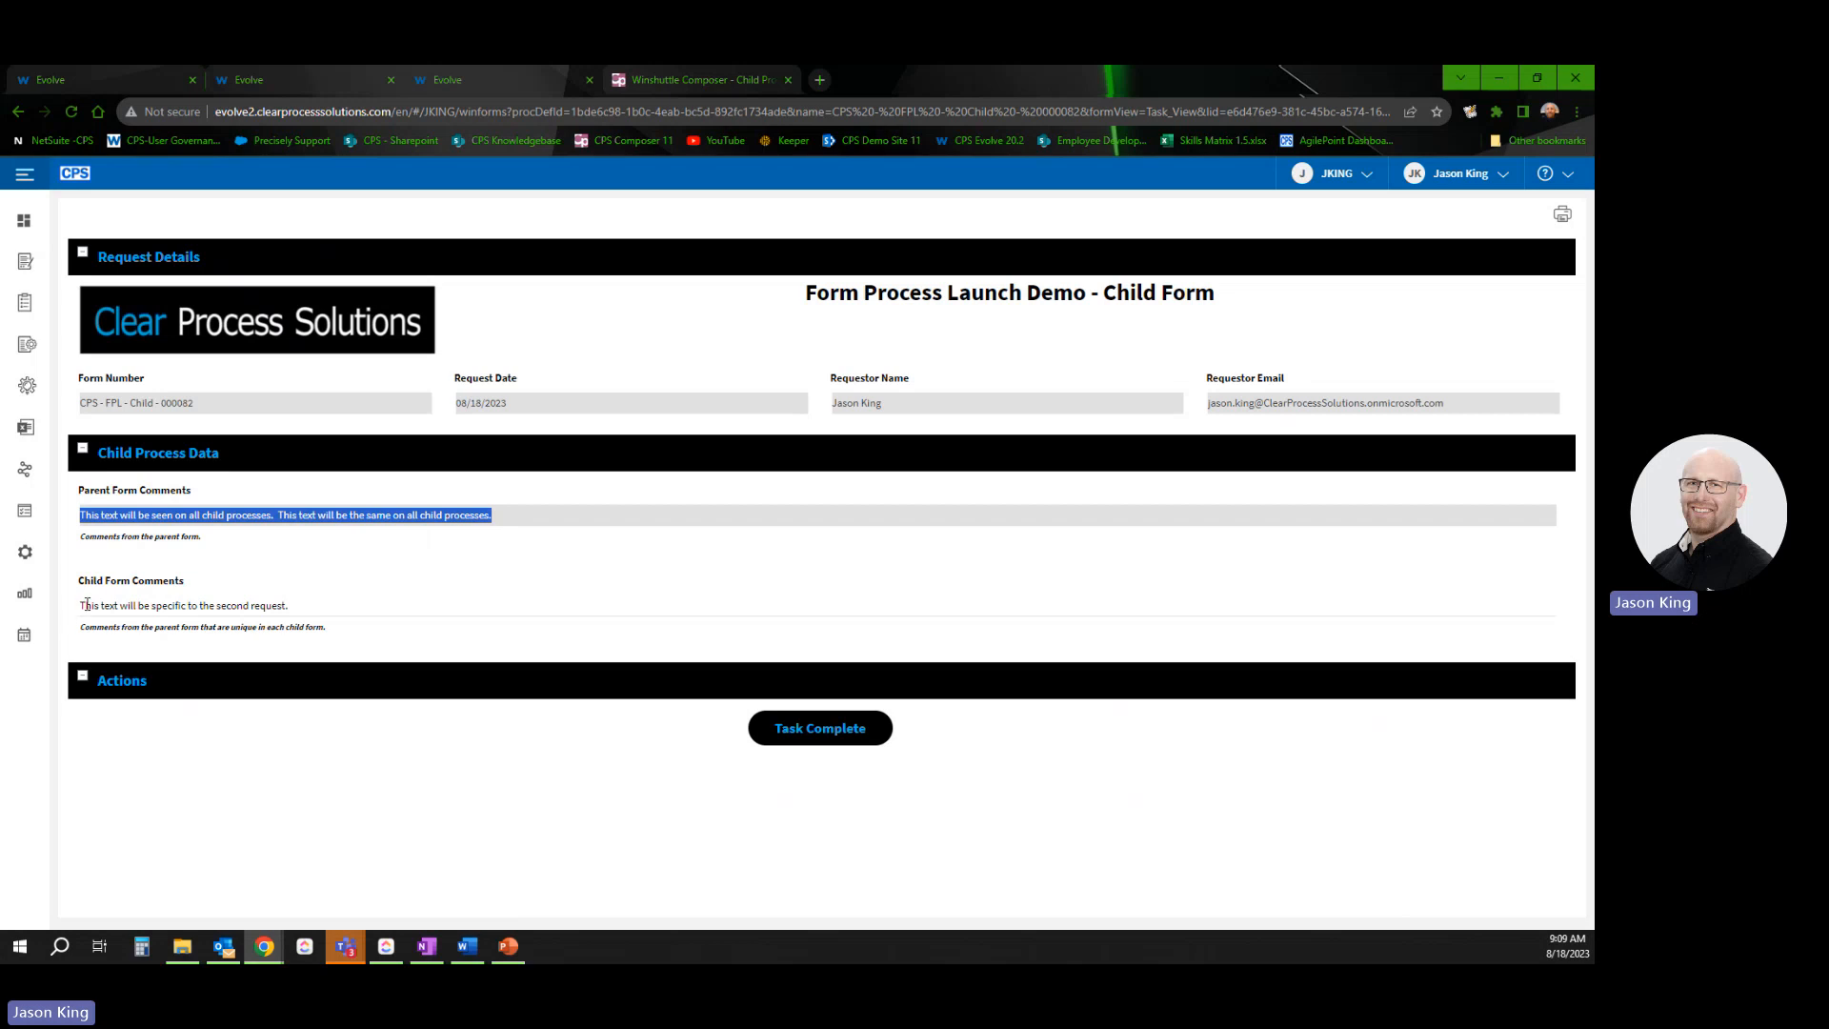
{"action": "left_click_drag", "start_coordinate": [312, 610], "coordinate": [63, 607]}
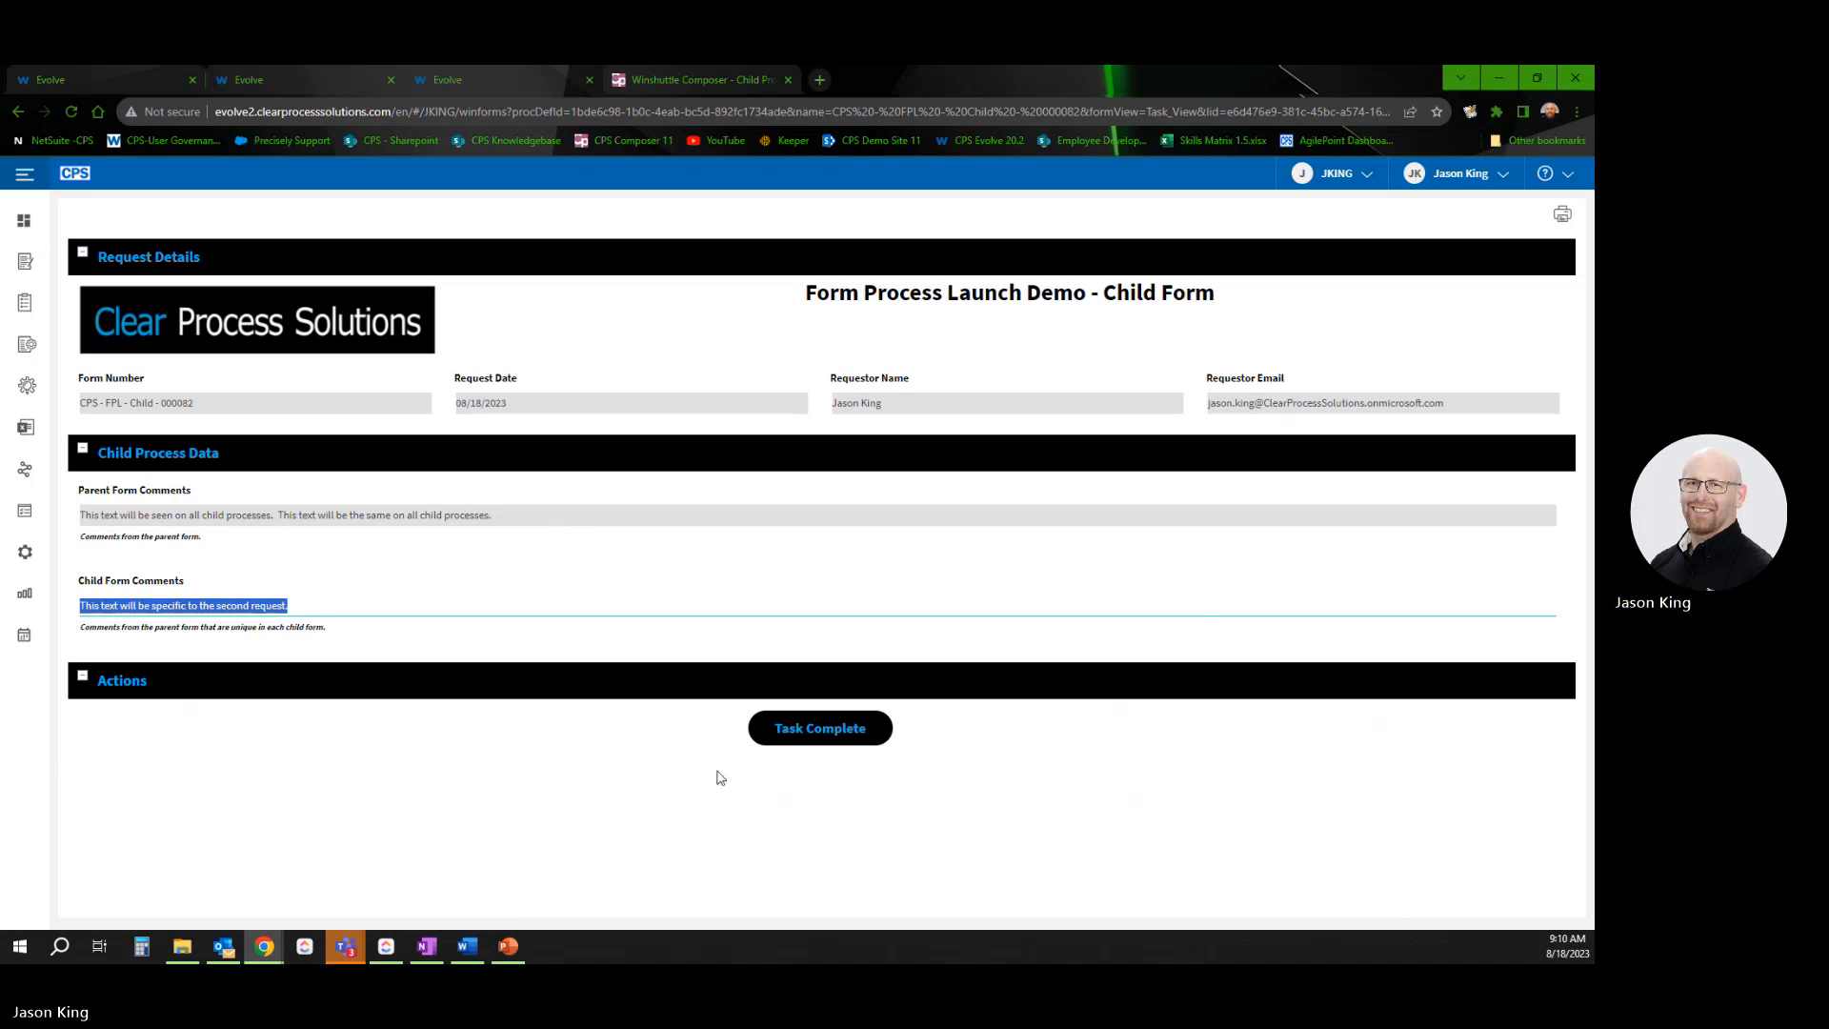
{"action": "left_click", "coordinate": [810, 742]}
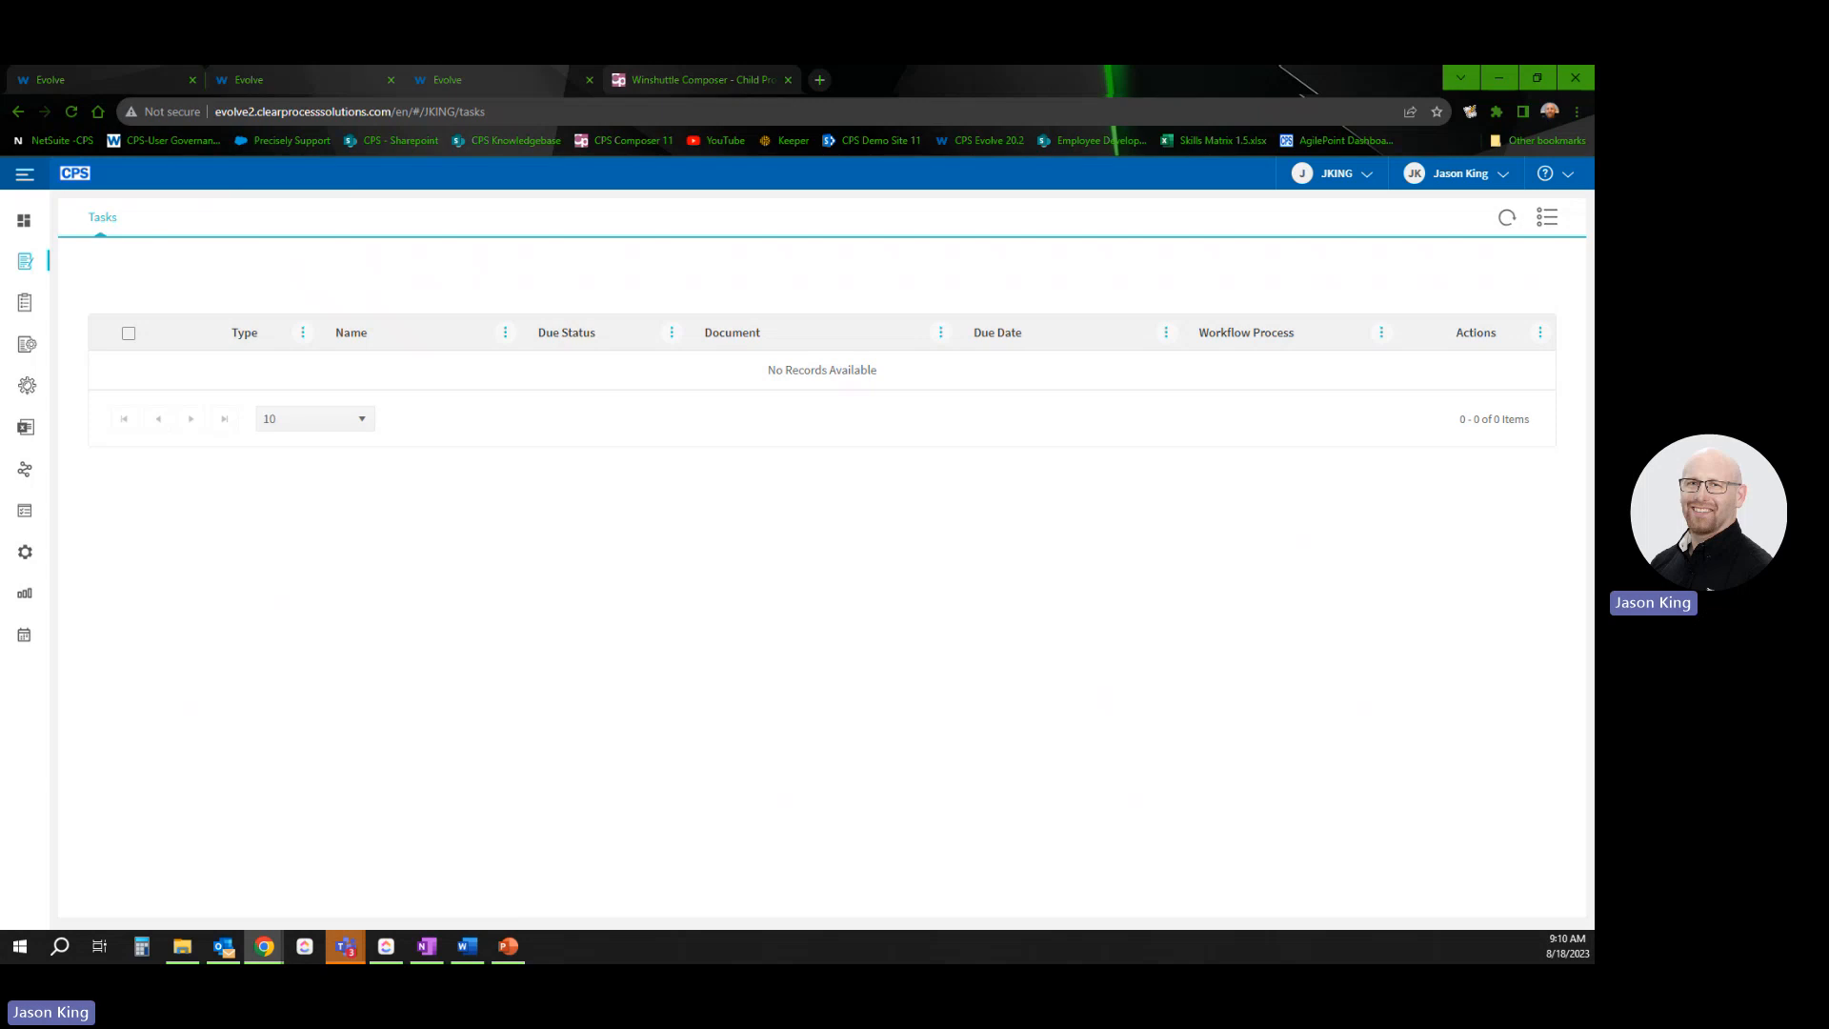
Switch to the PowerPoint presentation and show the closing slide with the Clear Process Solutions contact and subscription details
{"action": "key", "text": "alt+Tab"}
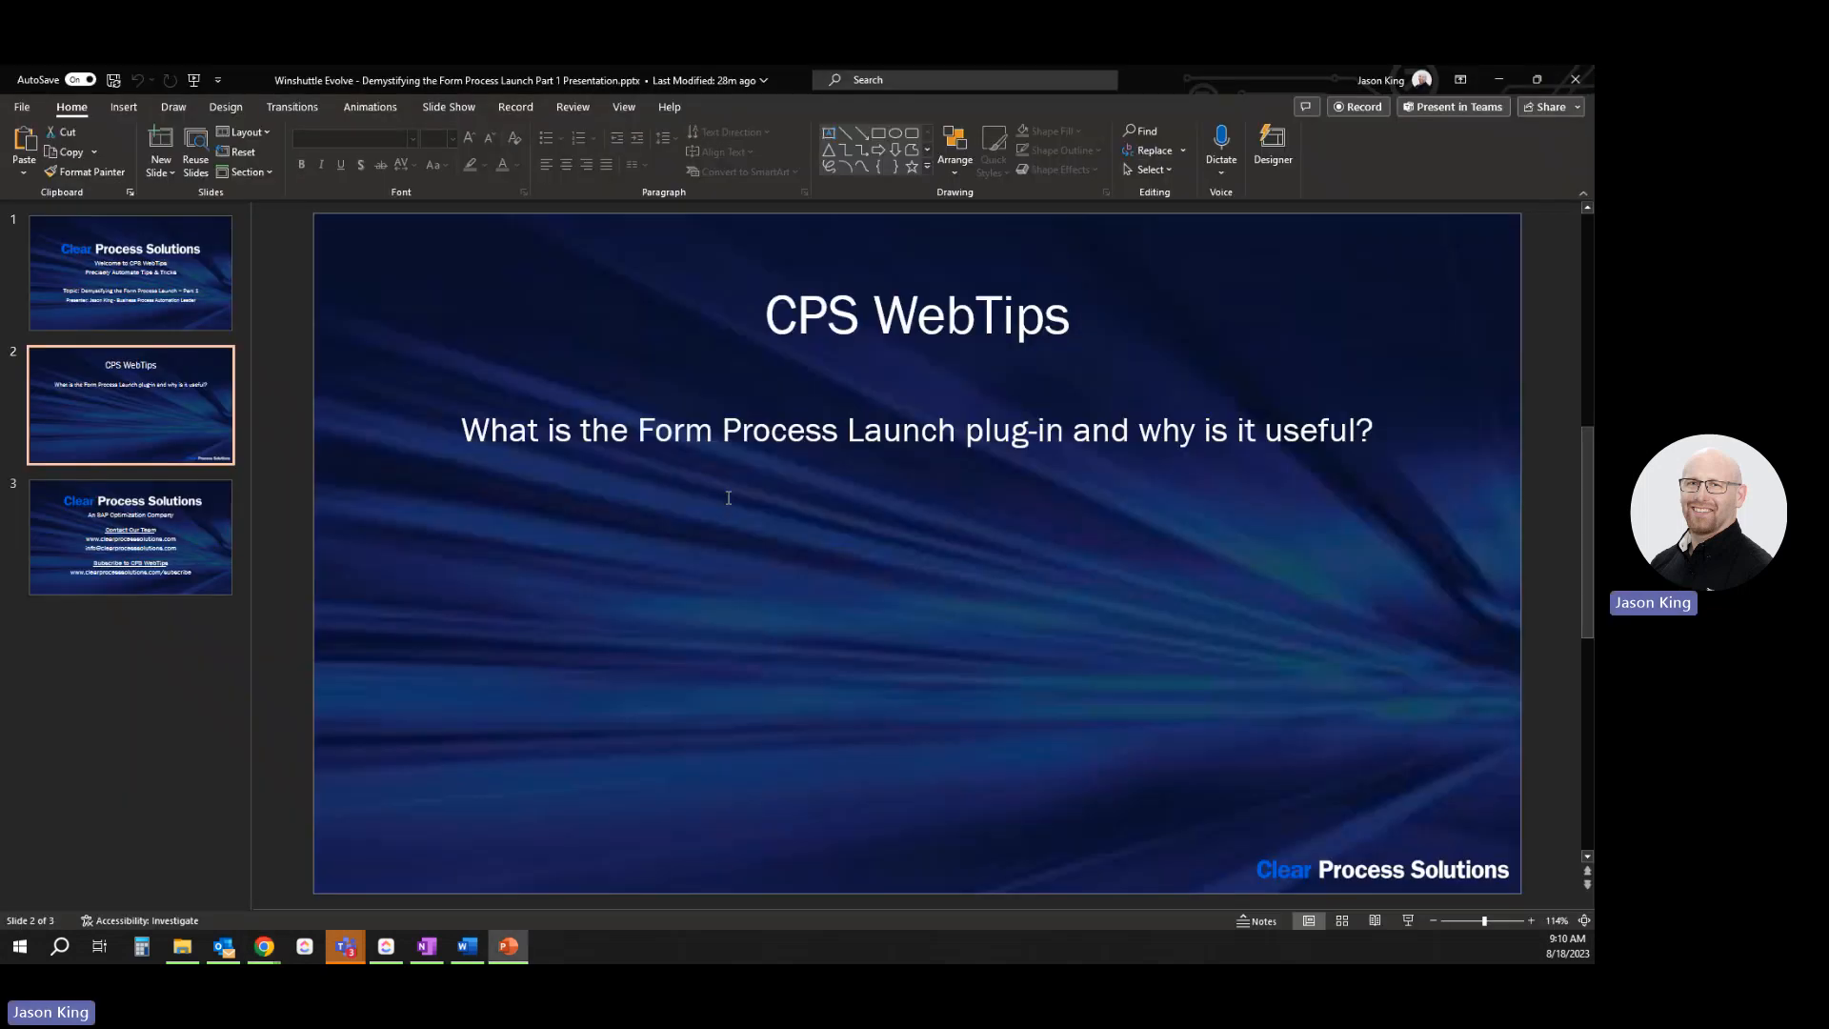
{"action": "left_click", "coordinate": [43, 545]}
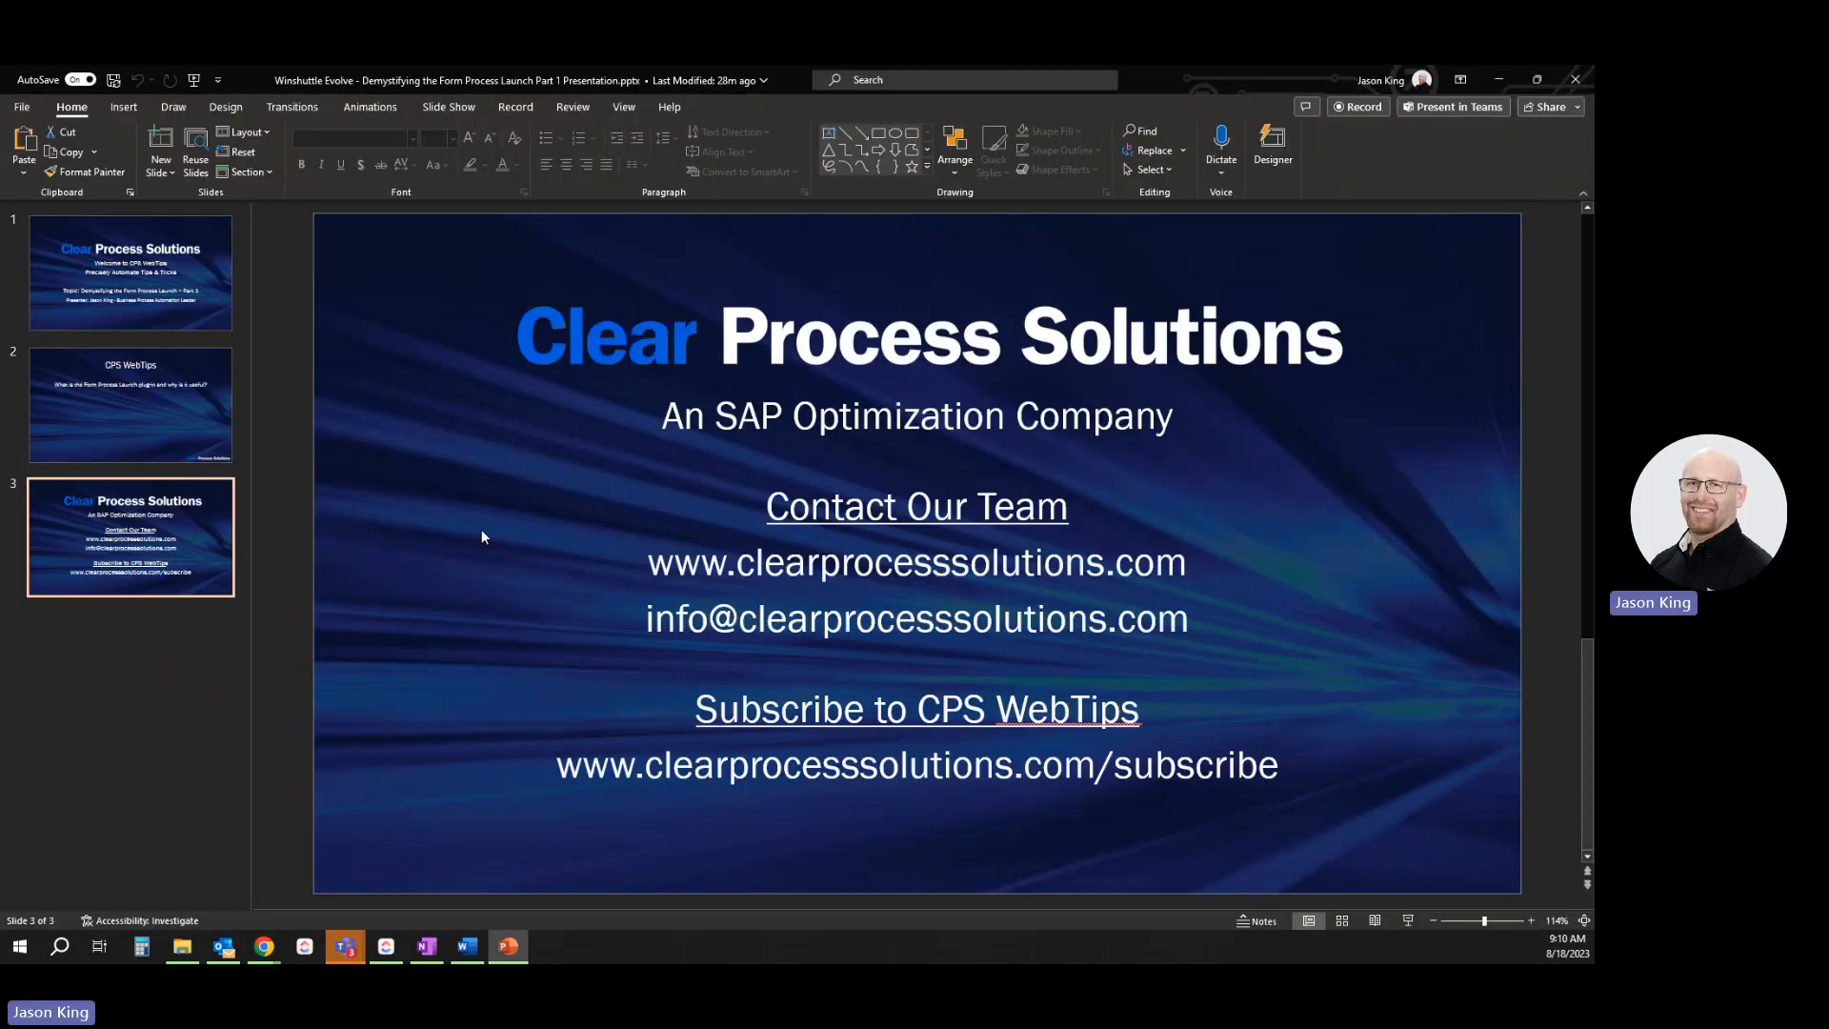